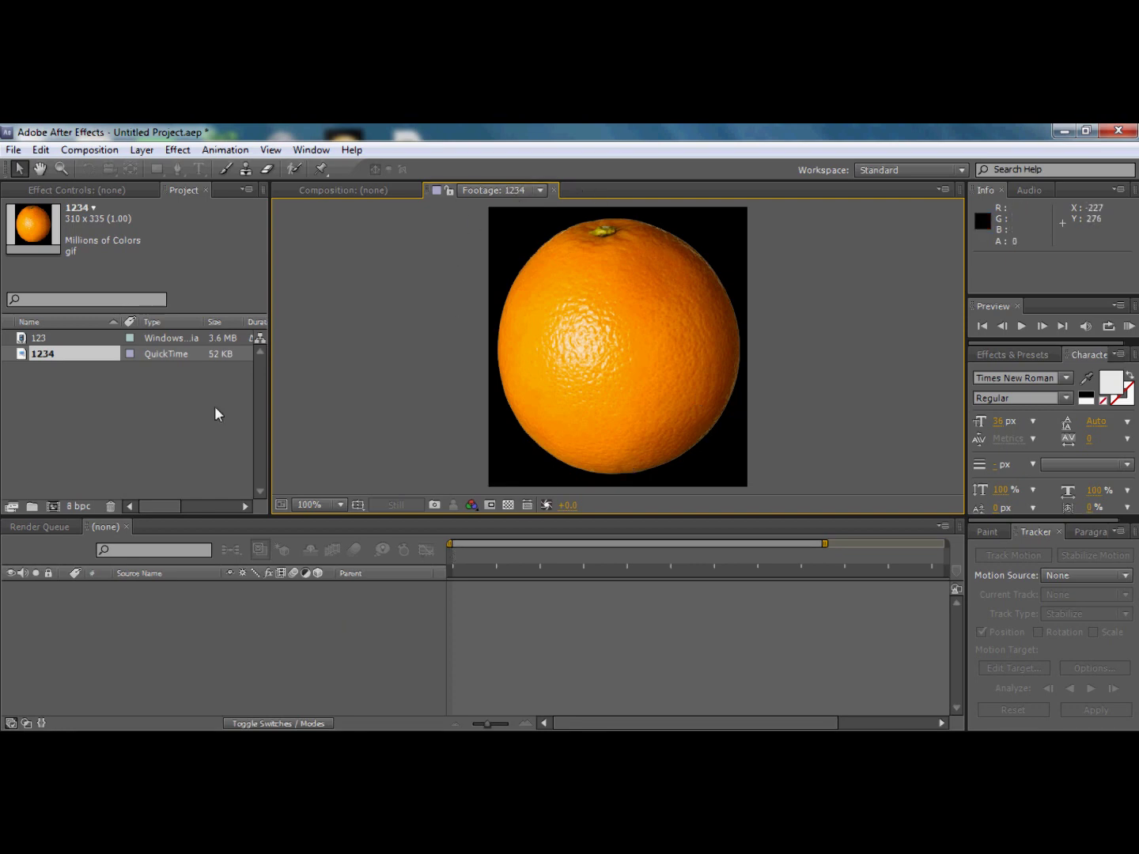
- Preview the 123 video at different times and the 1234 image to examine the imported source footage
double_click(97, 339)
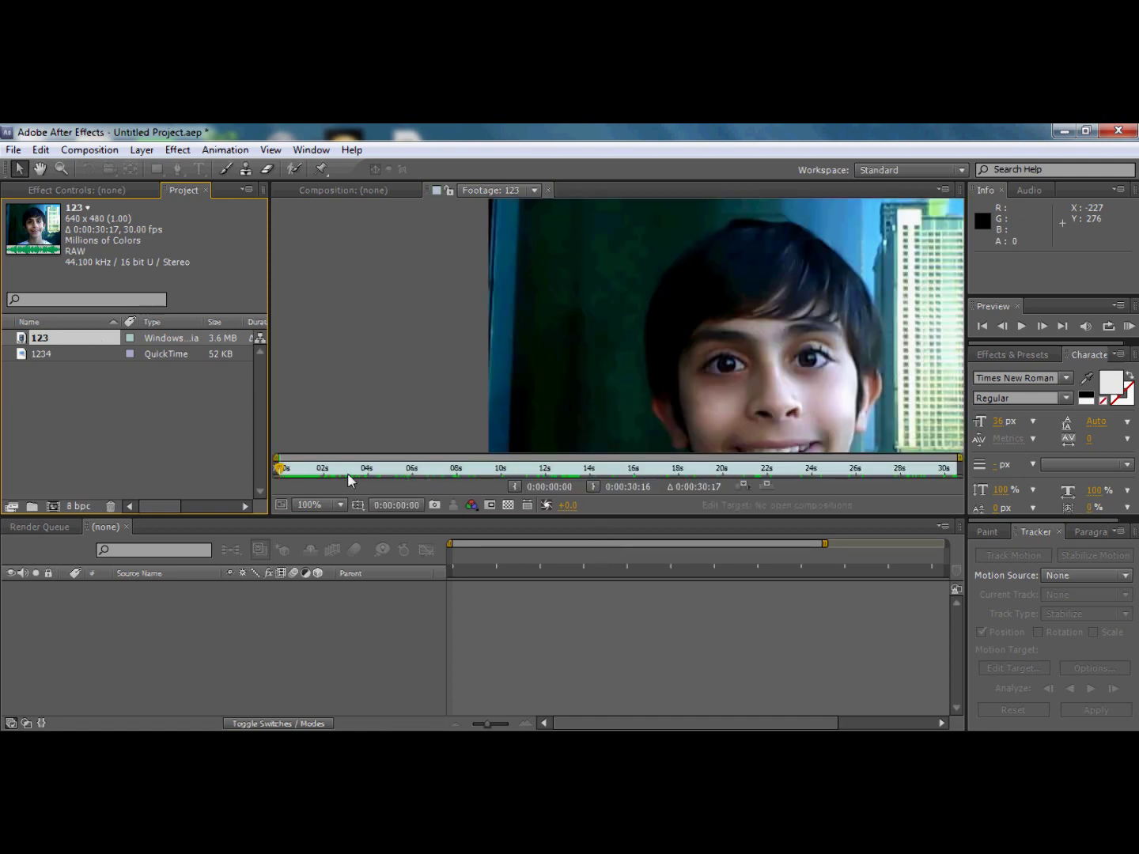
drag(272, 466, 662, 485)
scroll(638, 444, down, 3)
scroll(638, 444, up, 2)
click(672, 467)
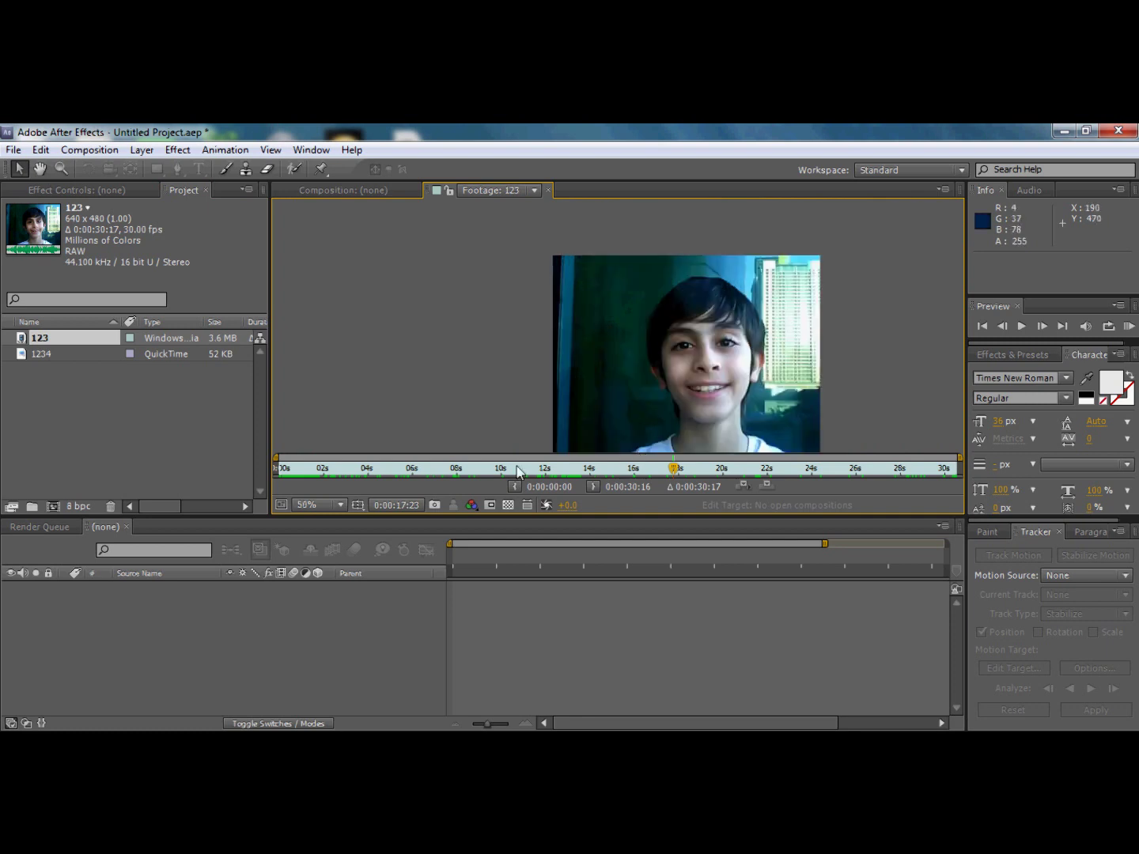
drag(763, 473, 253, 473)
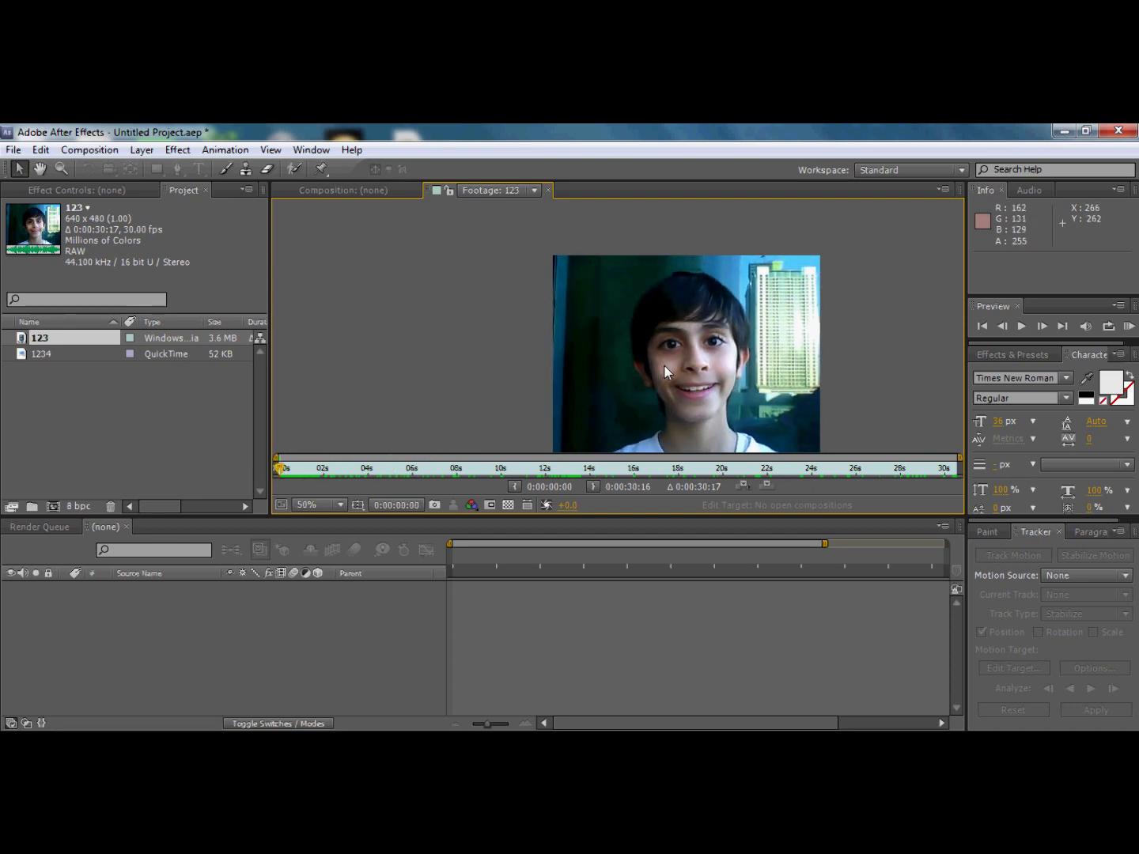
double_click(41, 352)
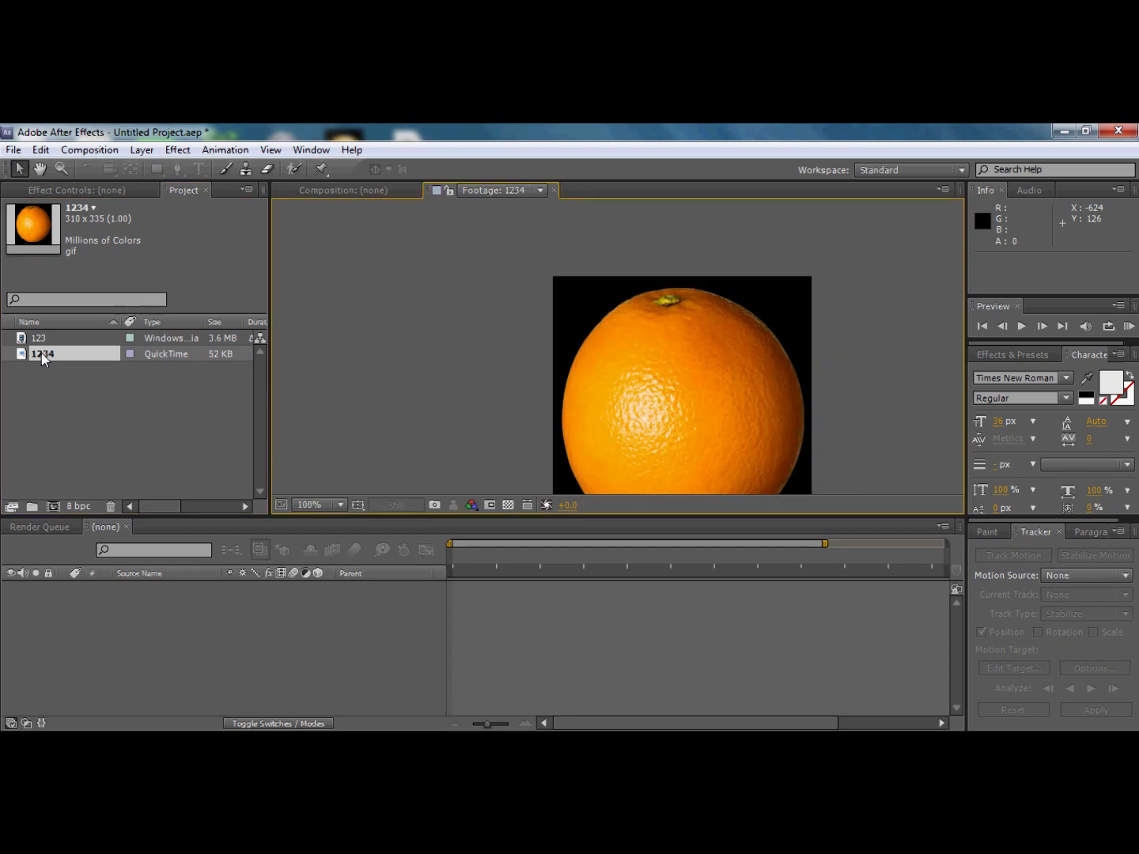
click(52, 342)
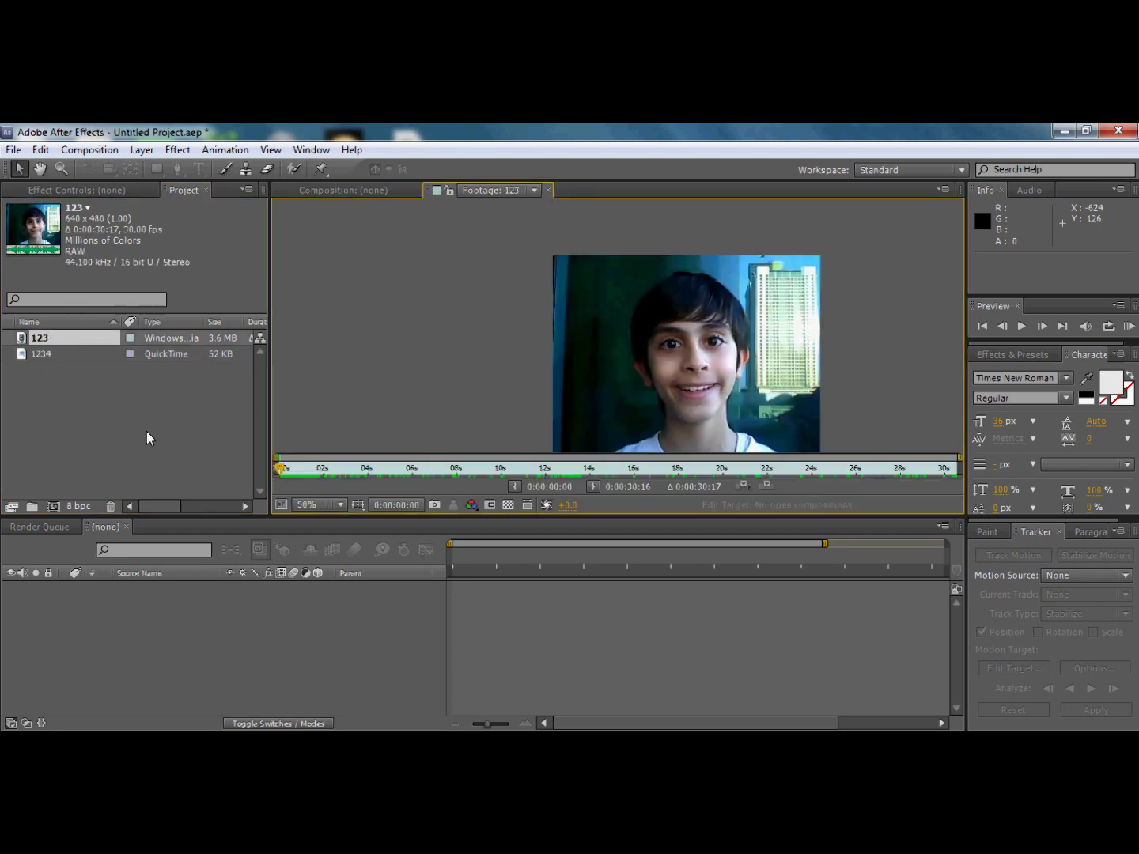
- Rename the 123 video in the project as "Orange footage"
right_click(64, 340)
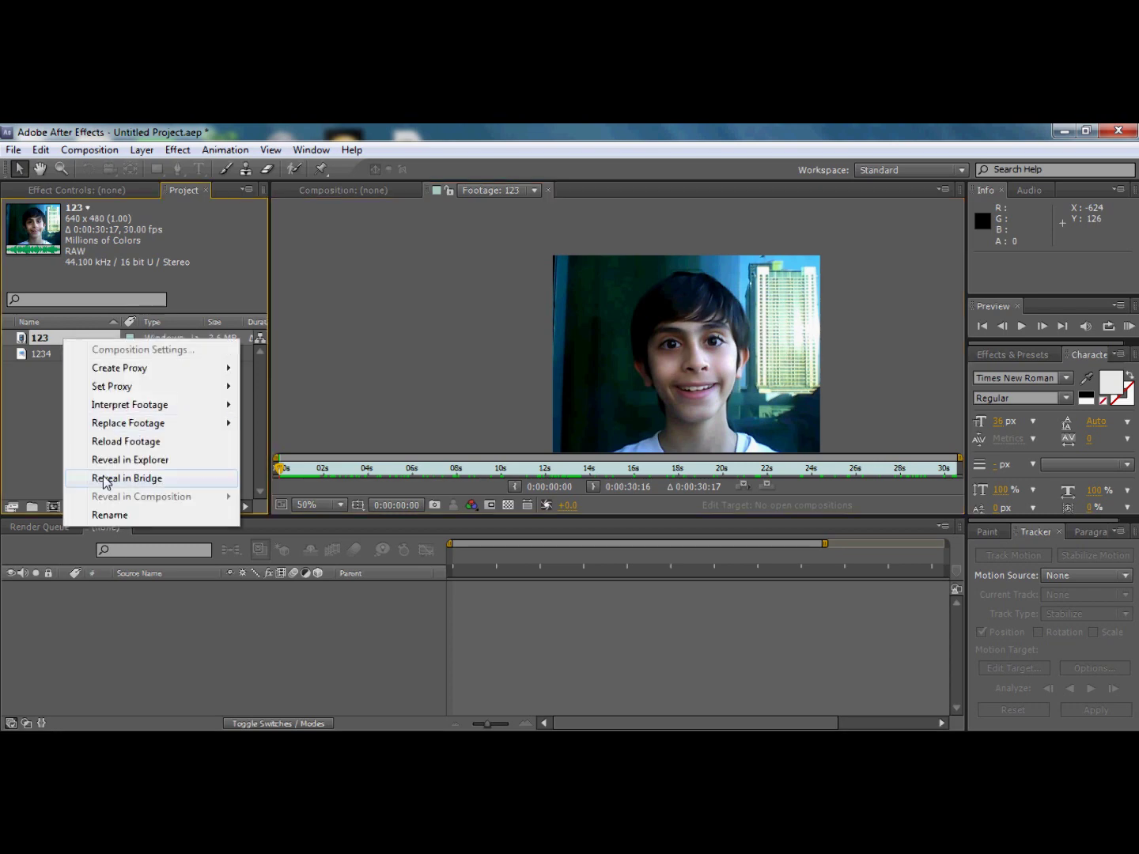
click(103, 516)
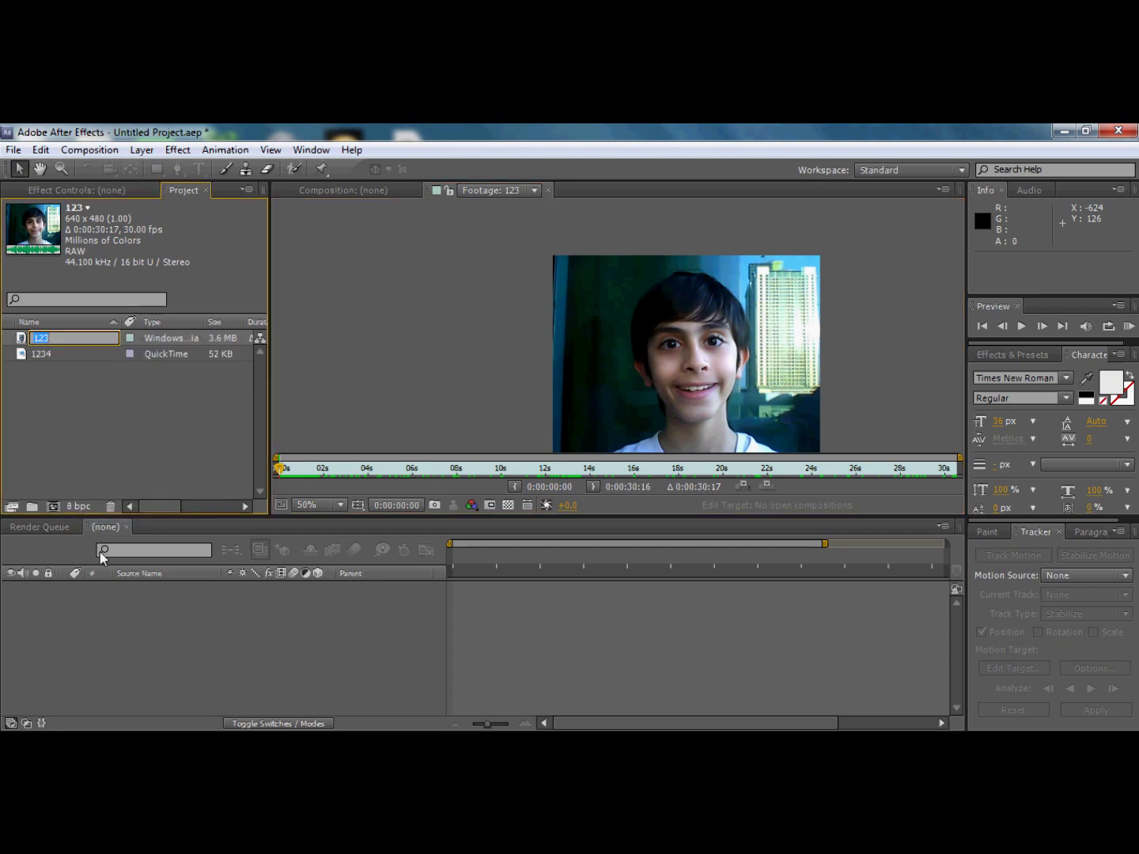
text(Orange footage)
- Rename the 1234 image in the project as "Orange"
right_click(44, 360)
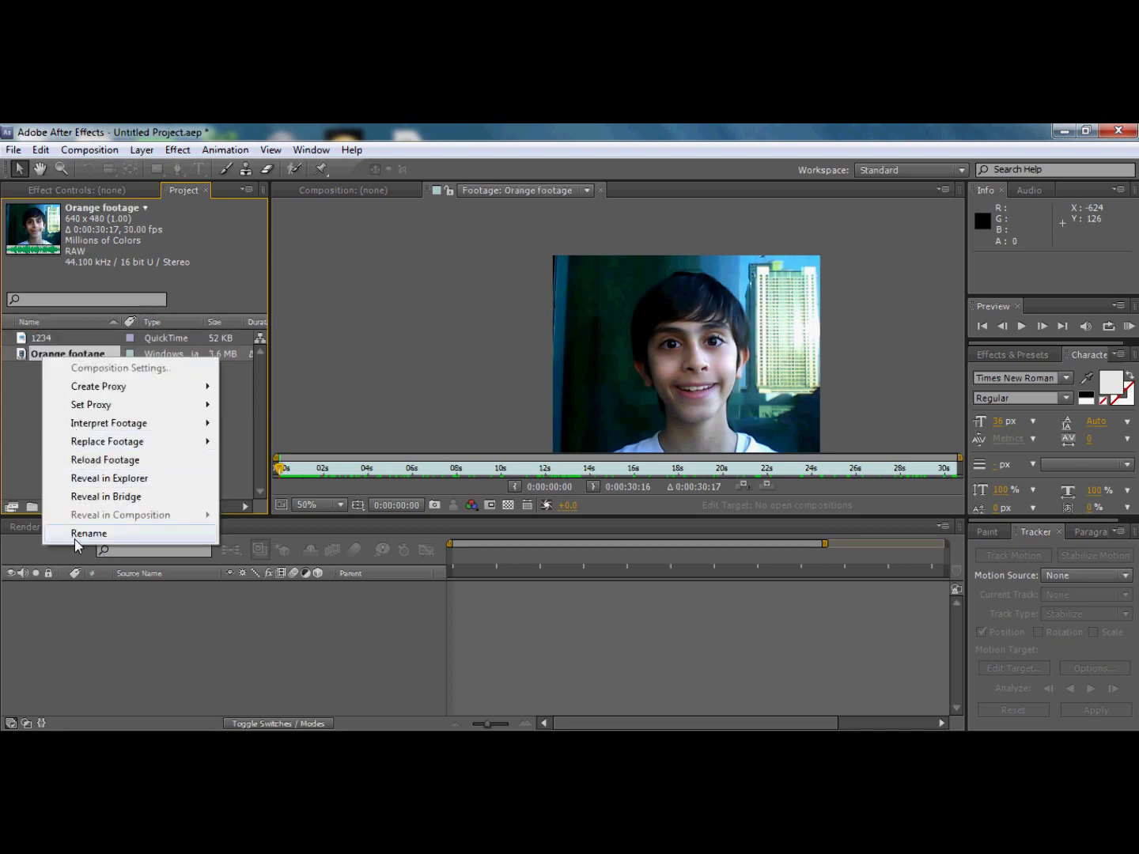
right_click(45, 342)
click(77, 520)
text(Orange)
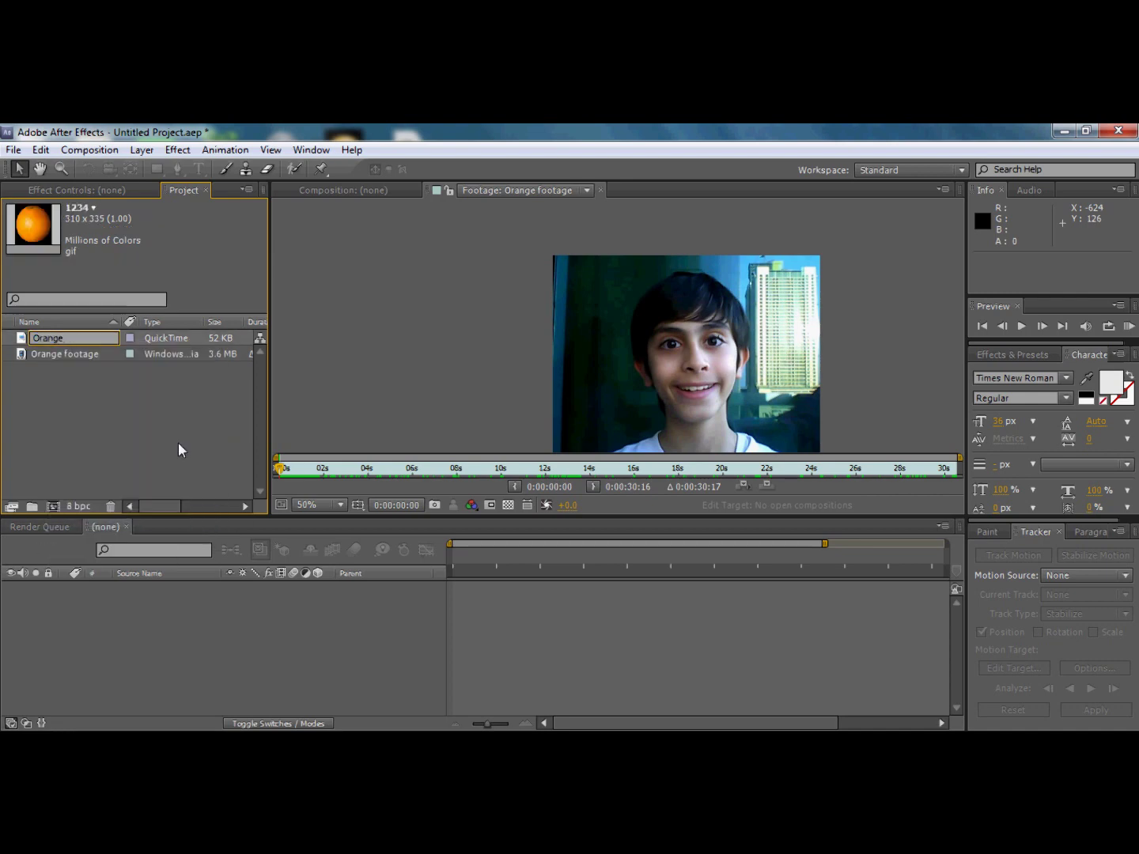
click(135, 412)
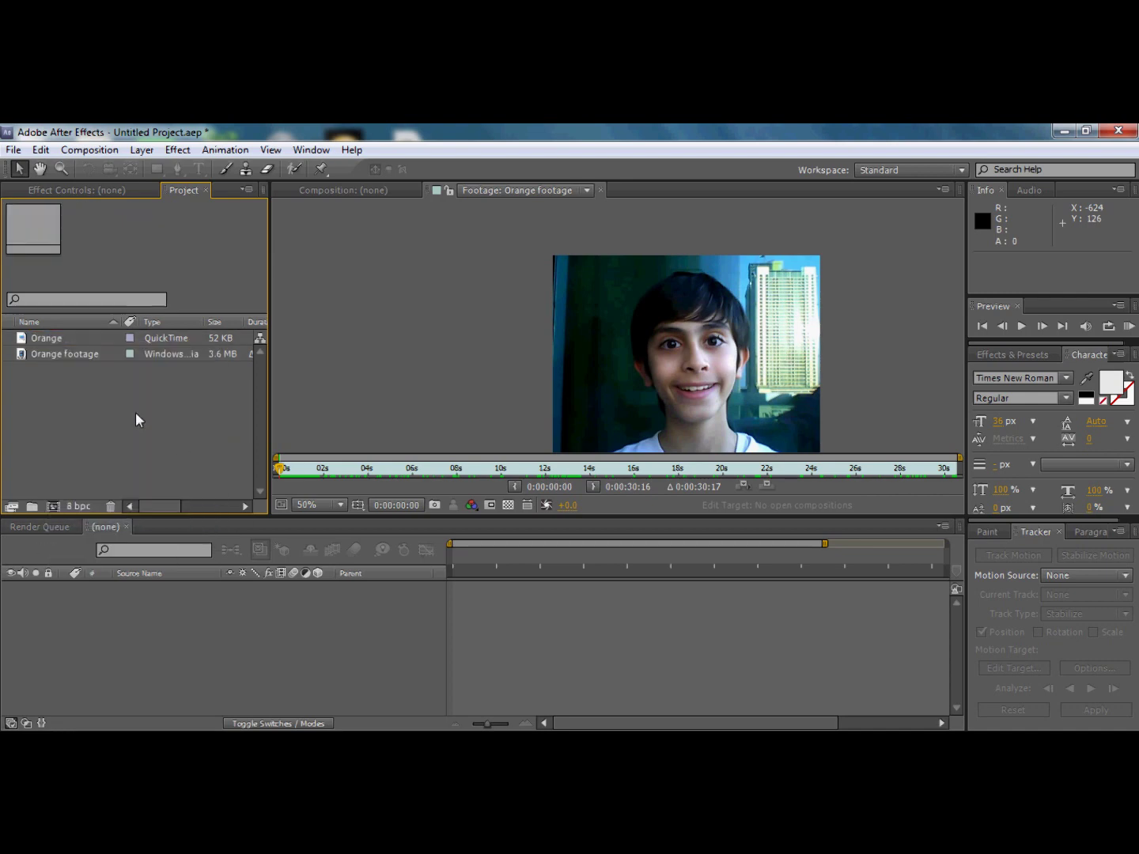
- Create a composition from Orange footage that holds only the Orange image as its layer, with the transparency grid turned off
click(90, 353)
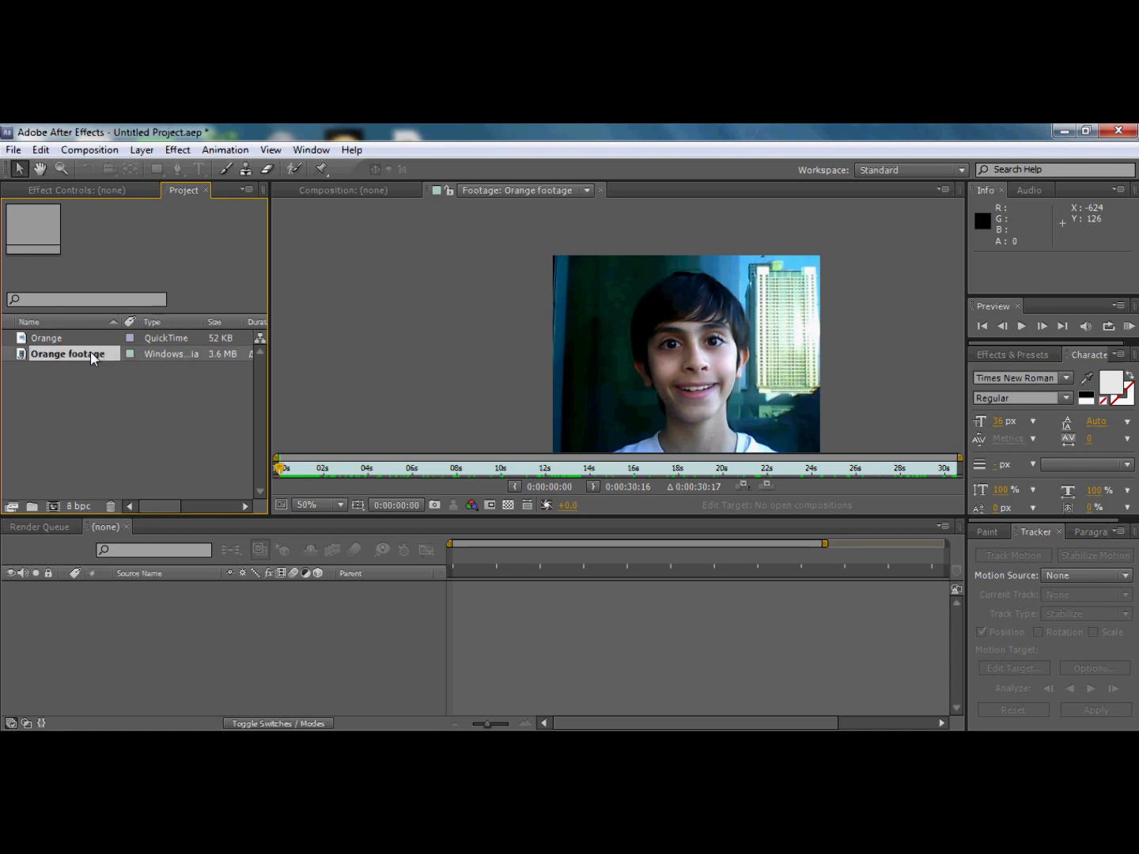
click(53, 506)
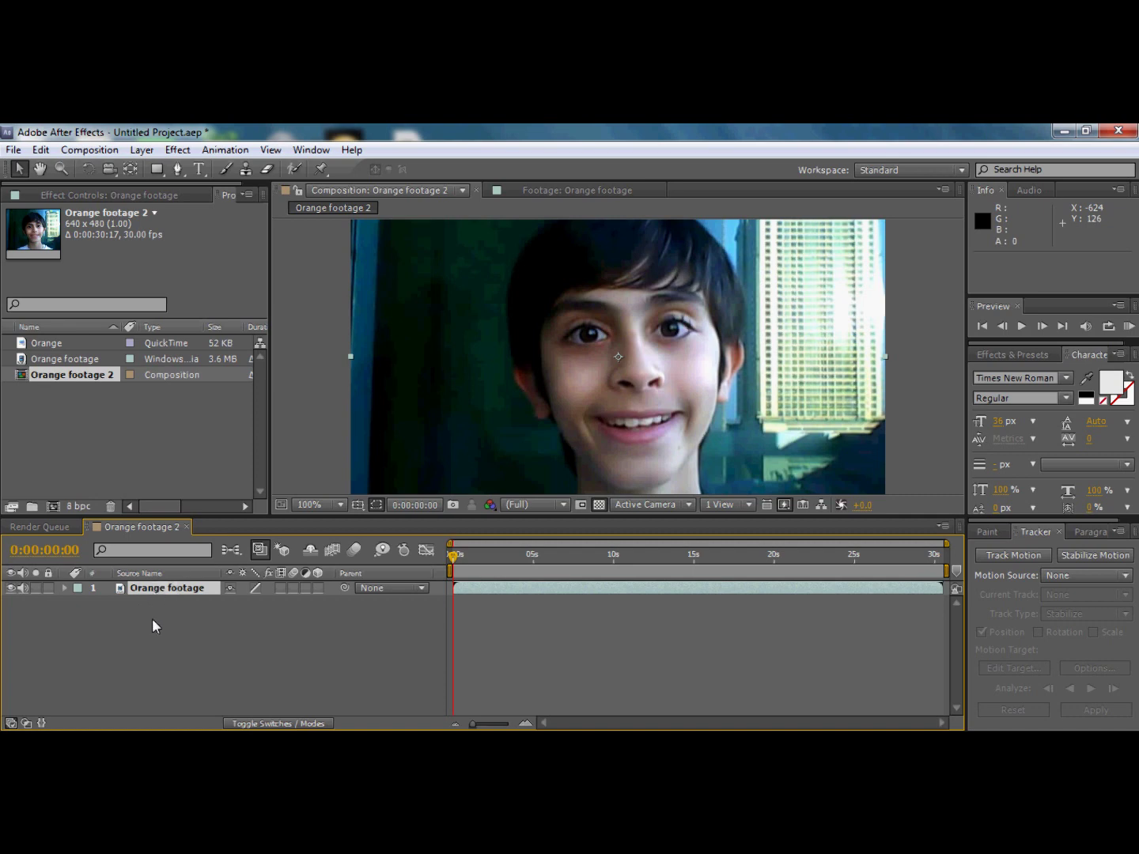
key(Delete)
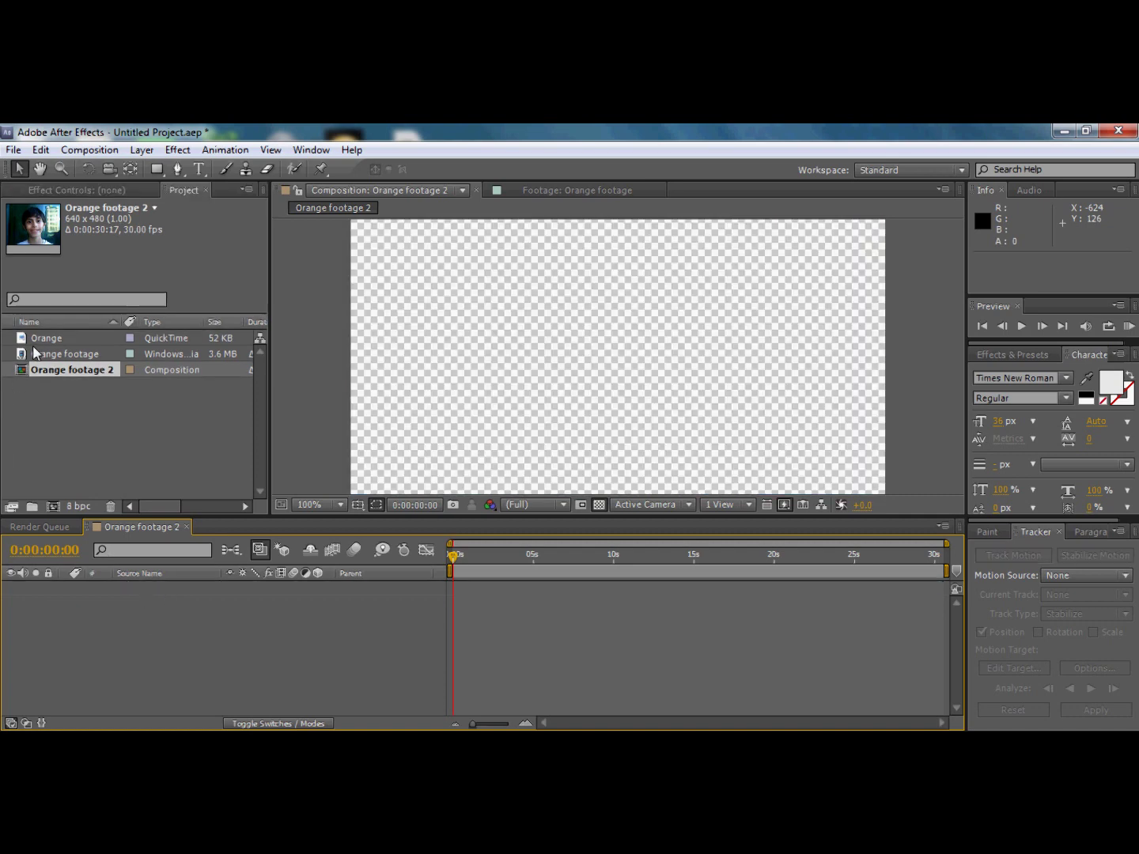
drag(65, 336, 114, 665)
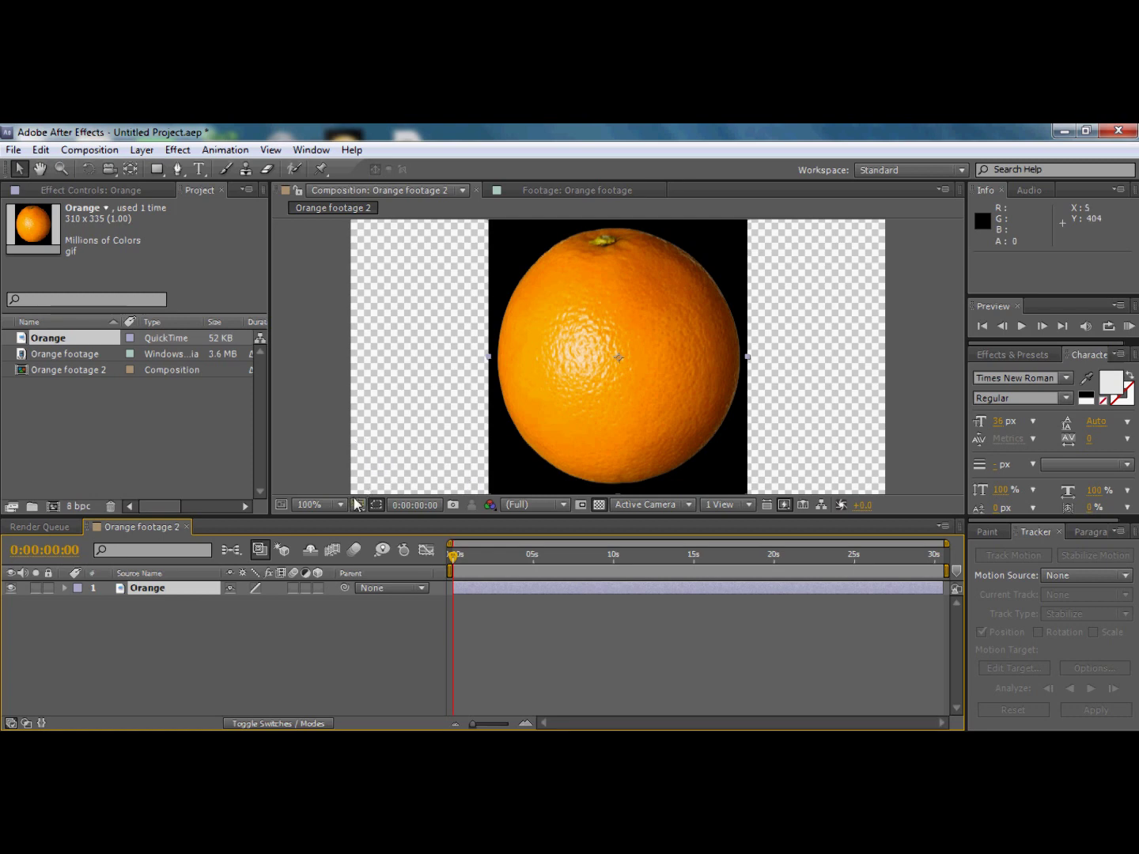
click(599, 505)
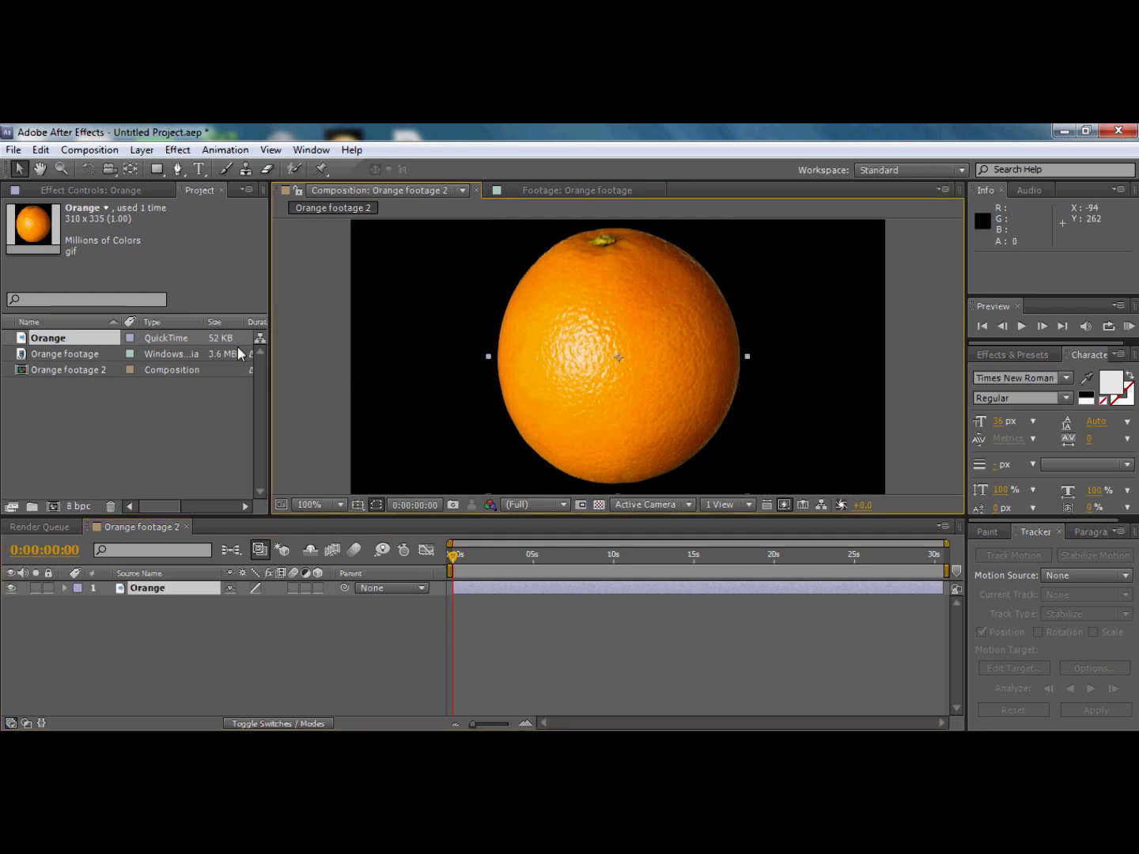
- Create a second composition from Orange footage and rename the composition holding the orange image as "Orange final"
click(89, 362)
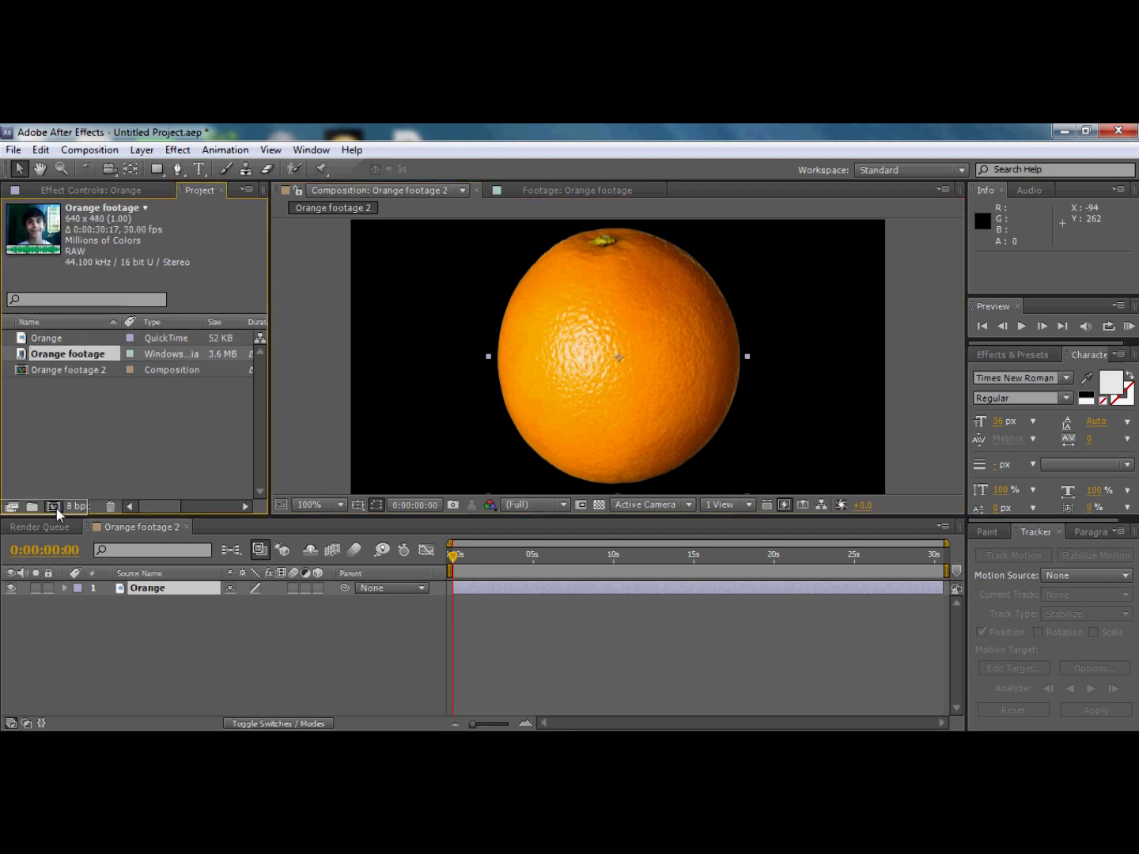
click(53, 507)
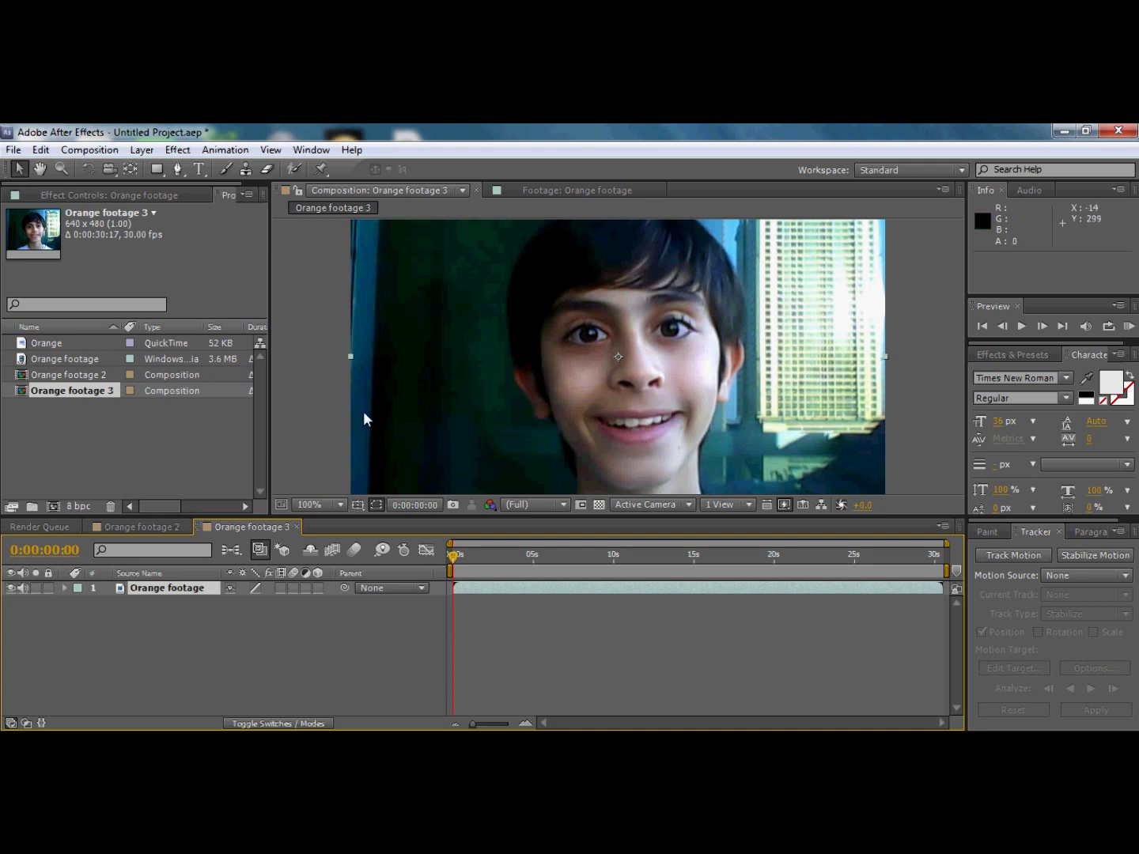
double_click(103, 375)
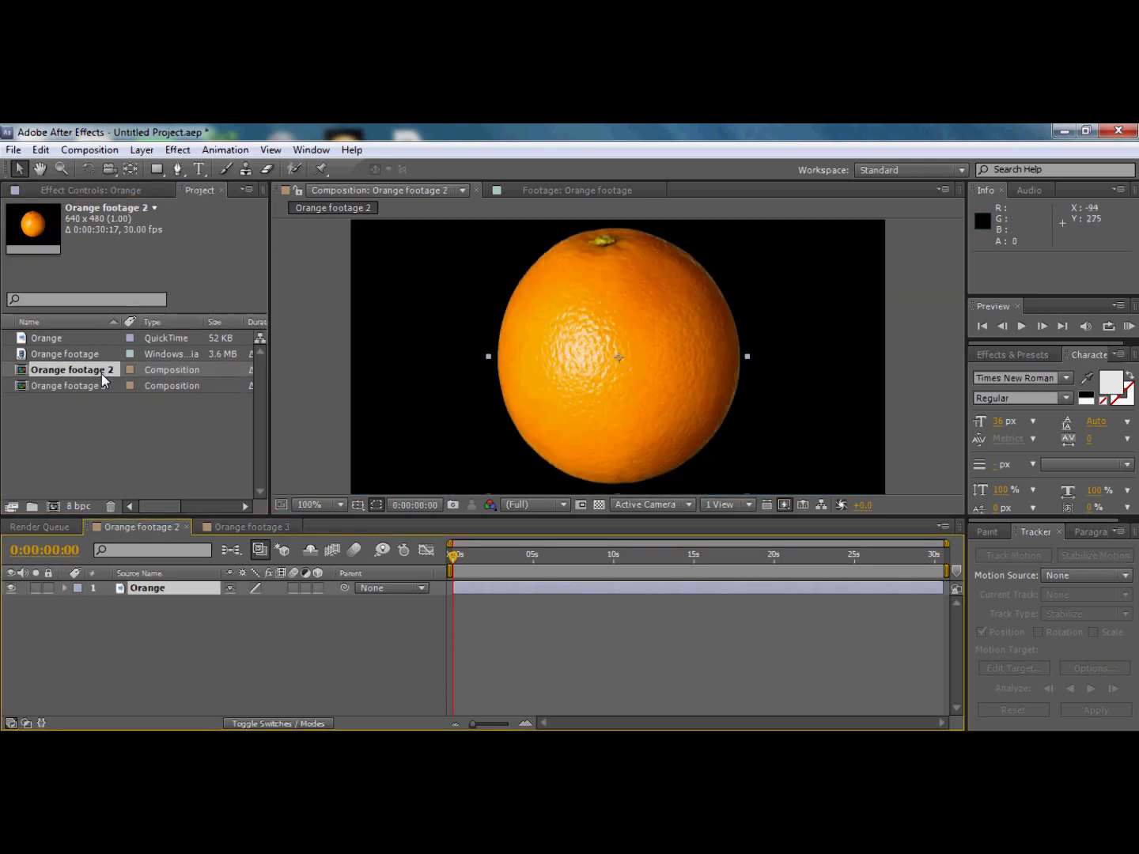
right_click(101, 374)
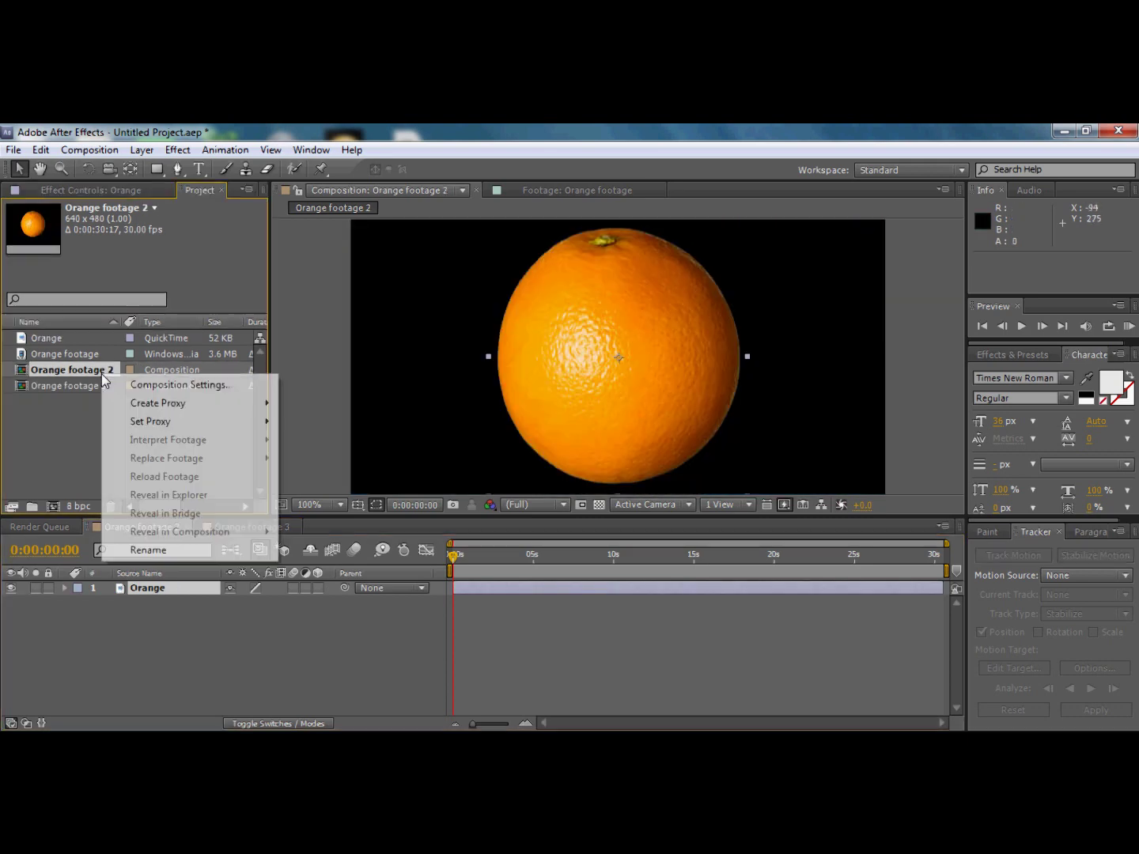
click(179, 548)
drag(117, 371, 83, 370)
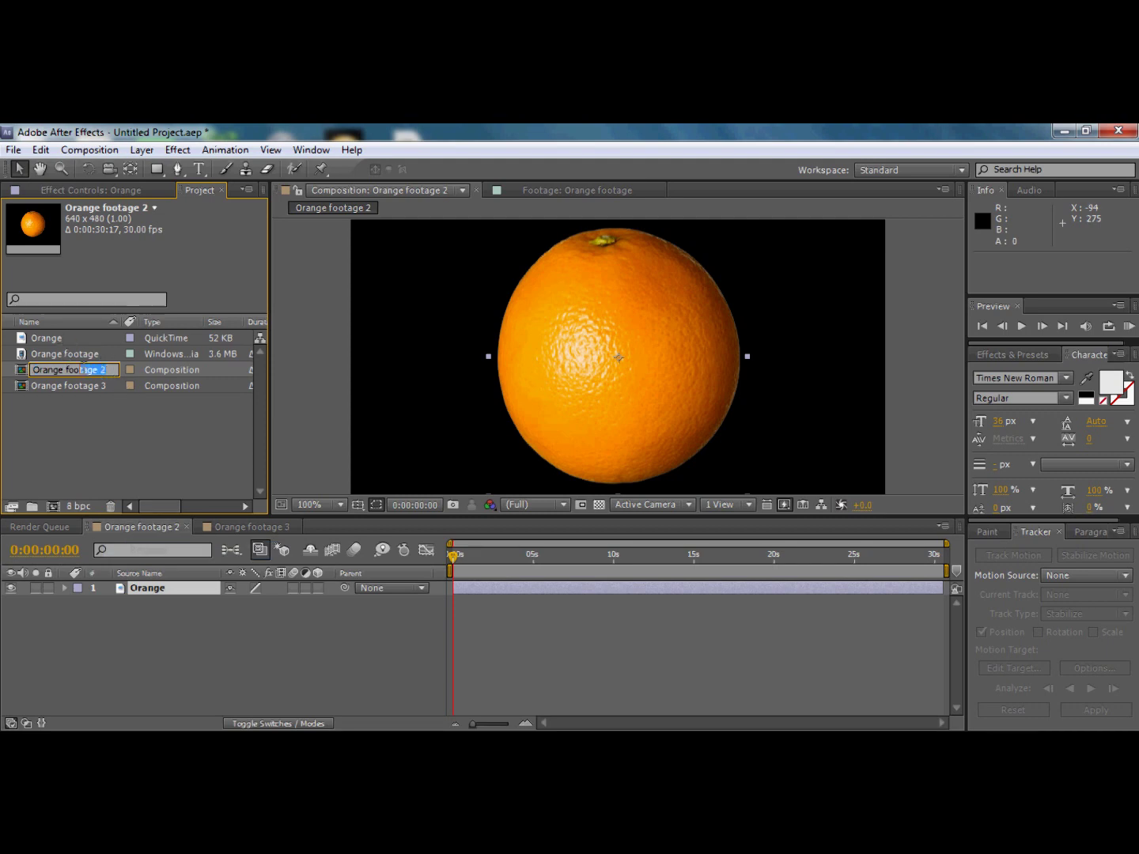
text(inal)
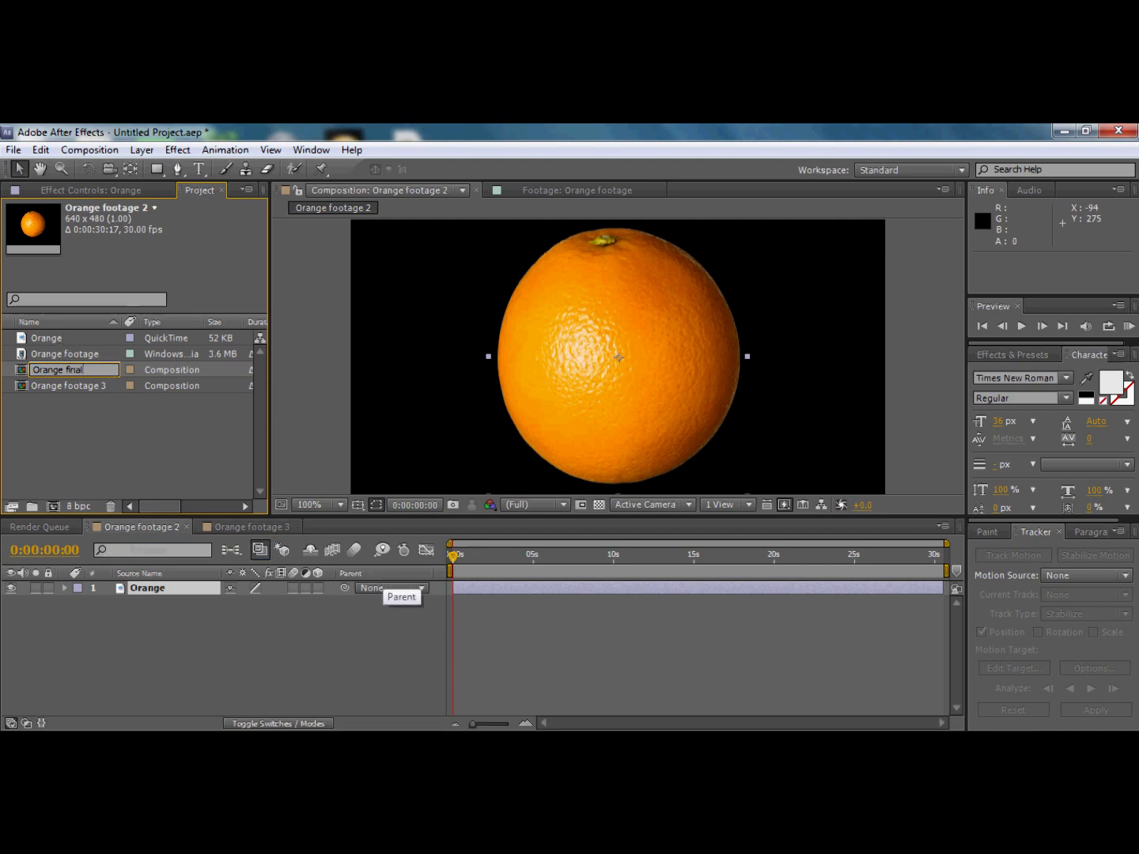
click(207, 473)
- Open the Orange footage 3 composition and start Stabilize Motion on its Orange footage layer
double_click(95, 384)
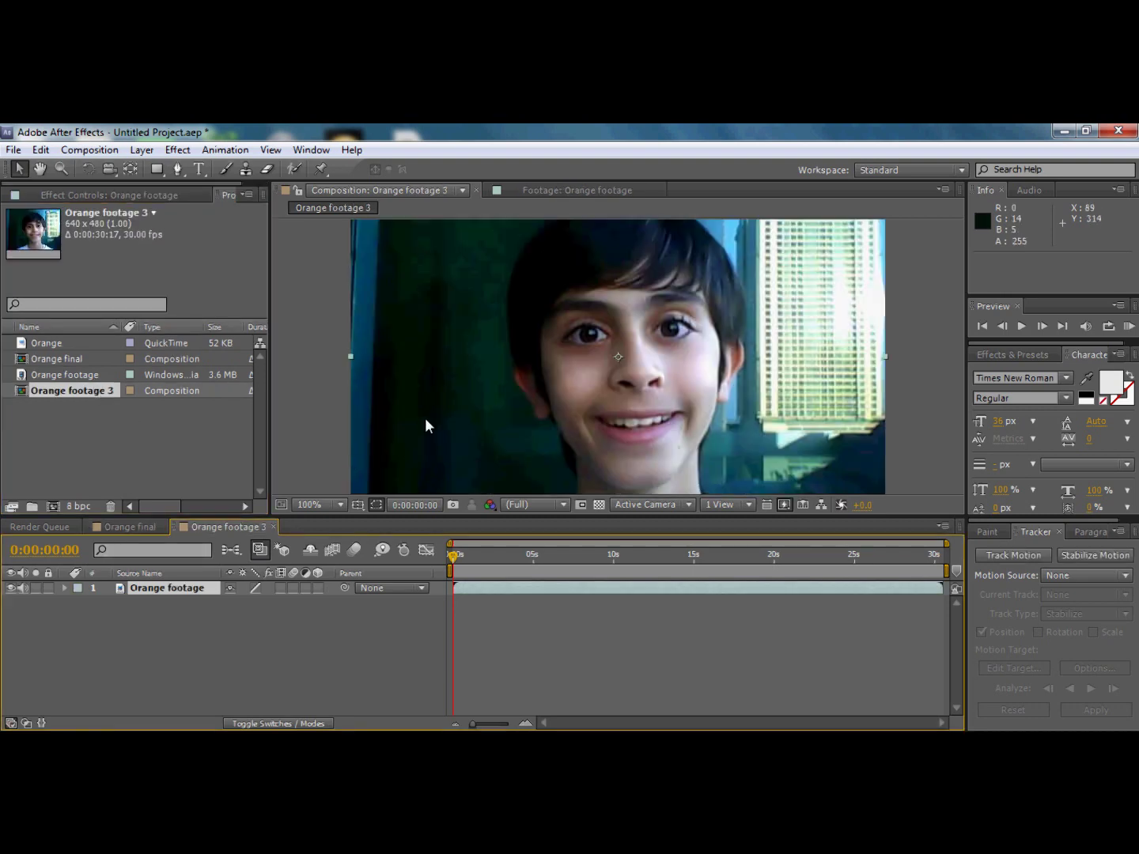
key(comma)
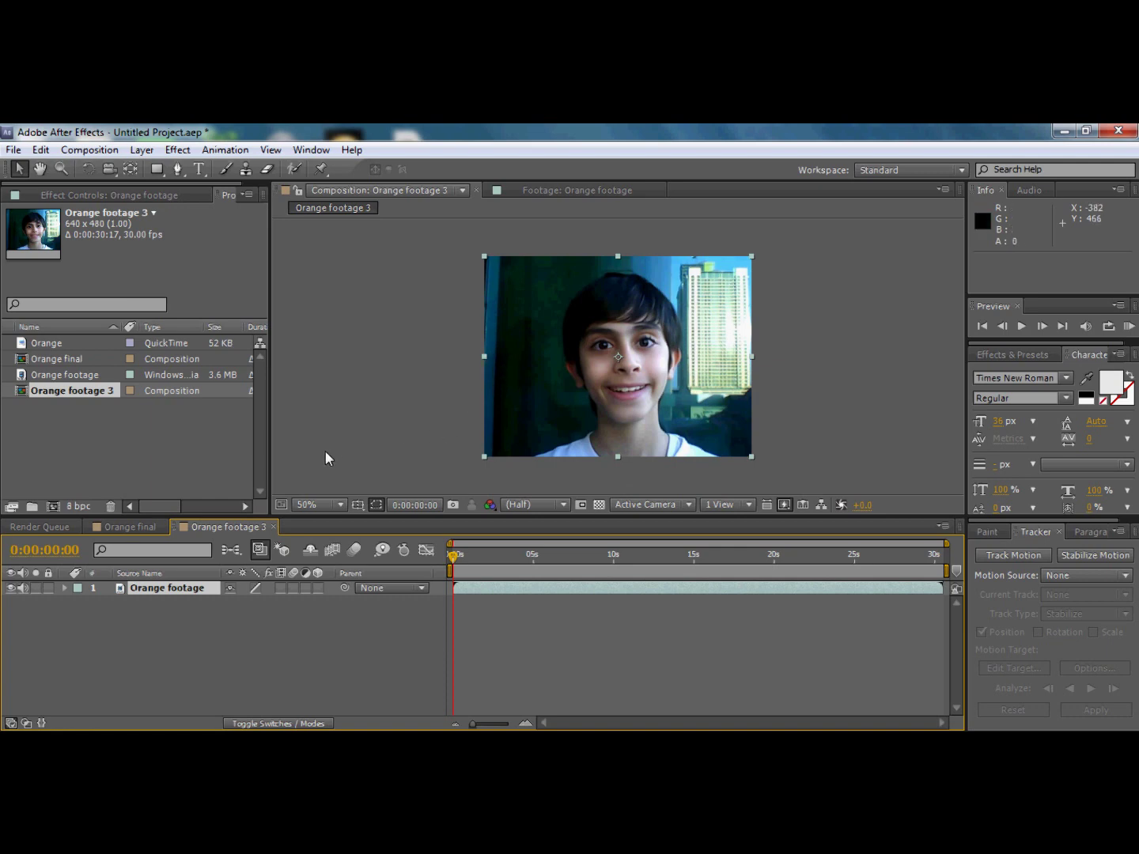
key(period)
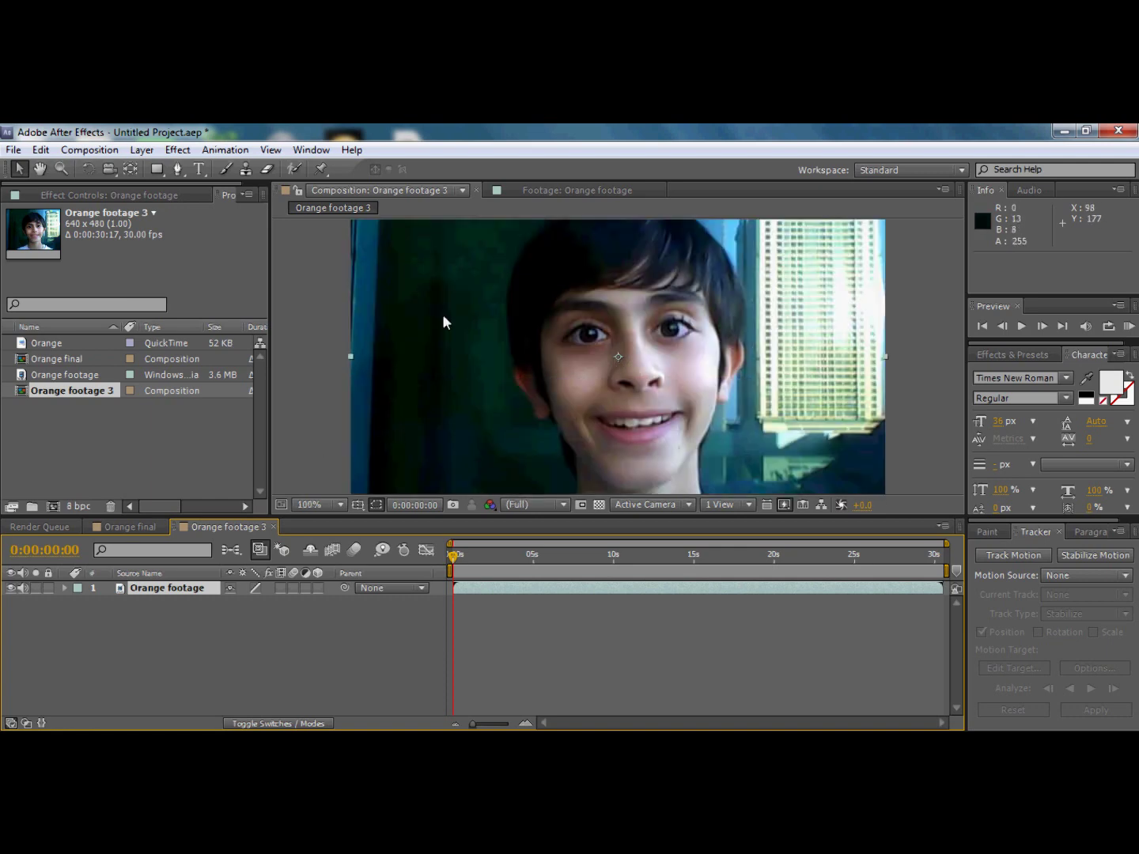
click(309, 150)
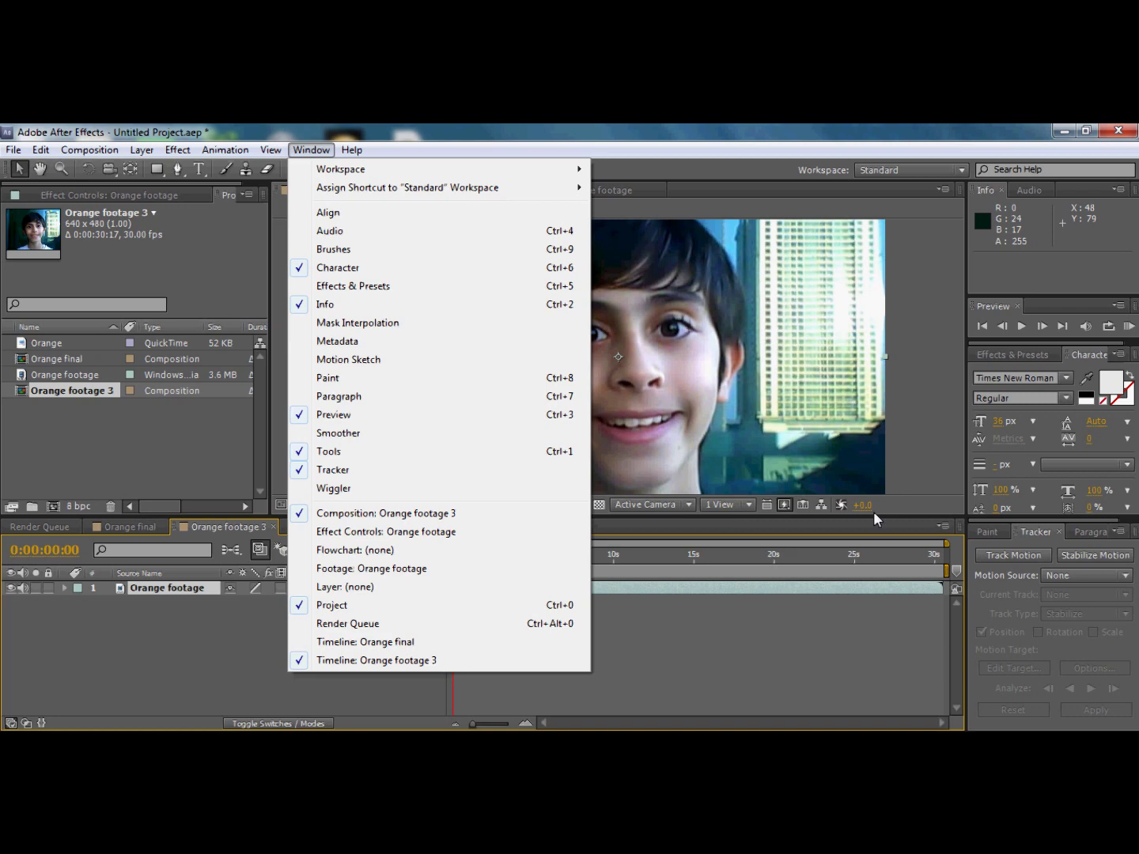
click(914, 468)
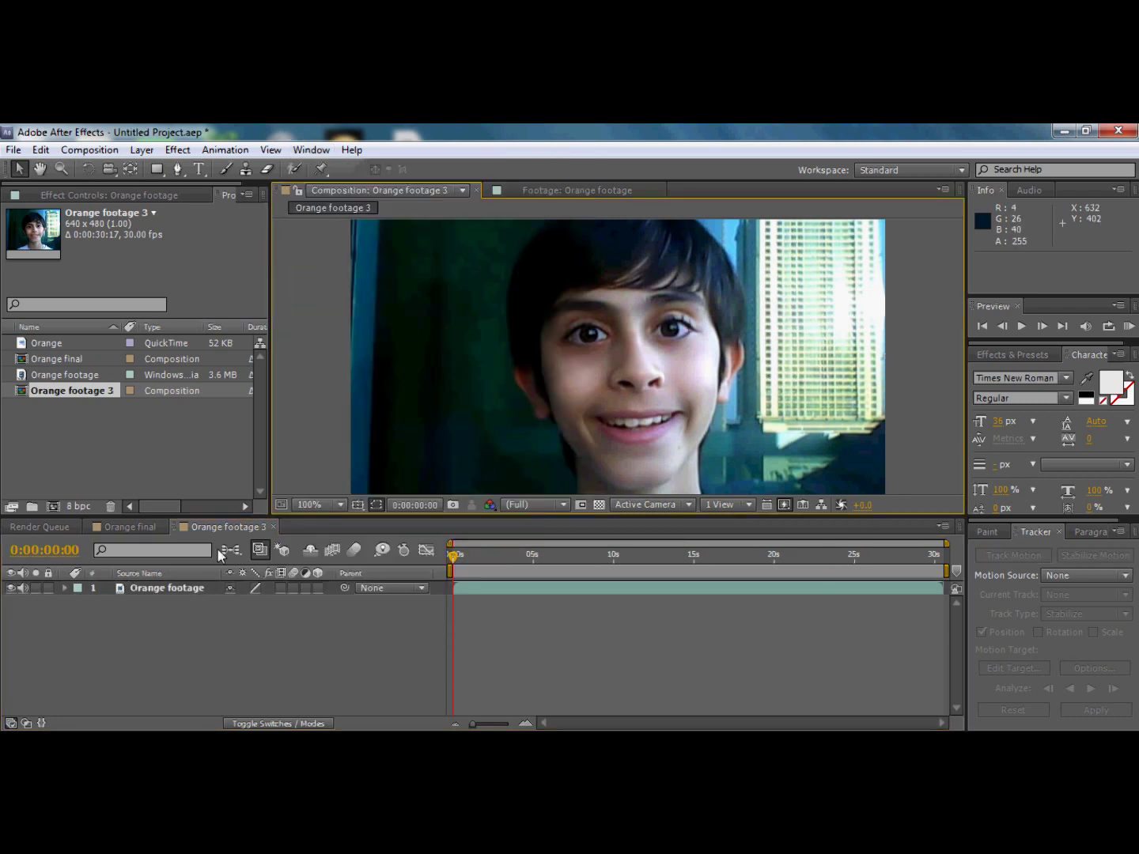
click(157, 585)
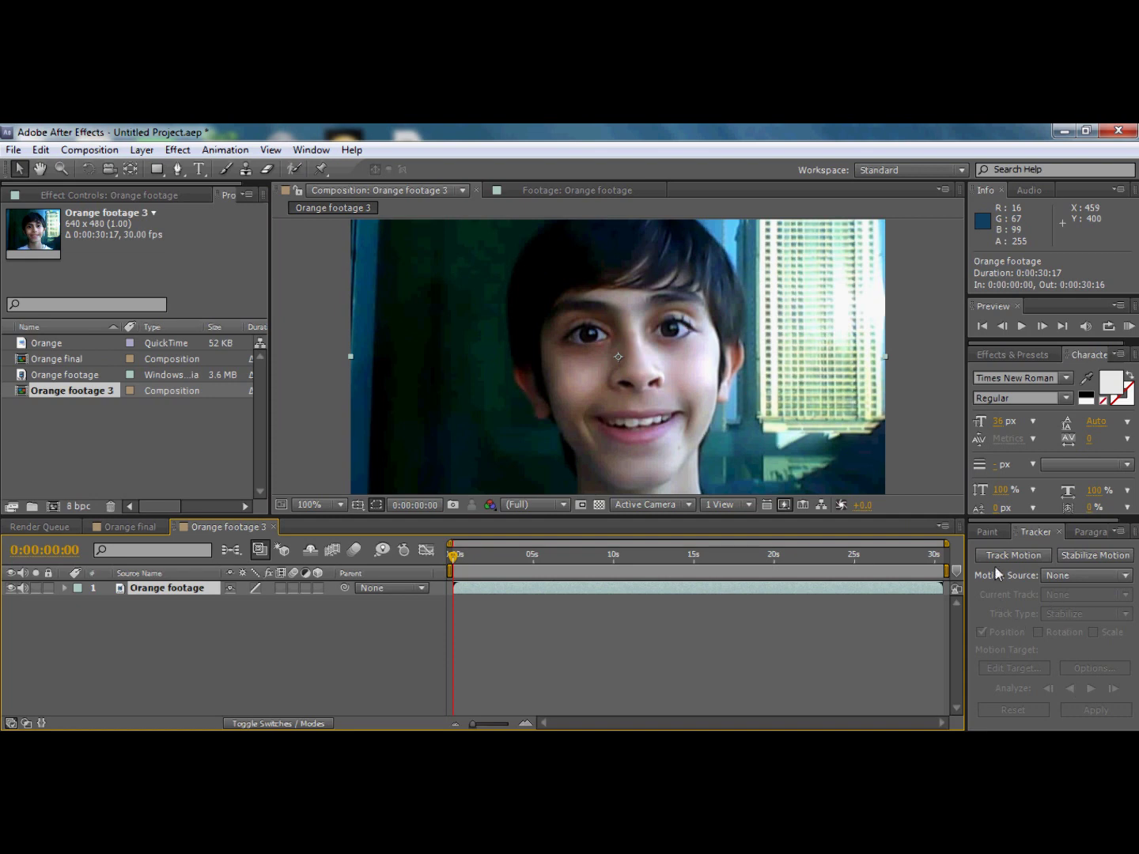
click(1100, 554)
- Place Track Point 1 over the inner corner of the eye on the image's left side
key(period)
key(period)
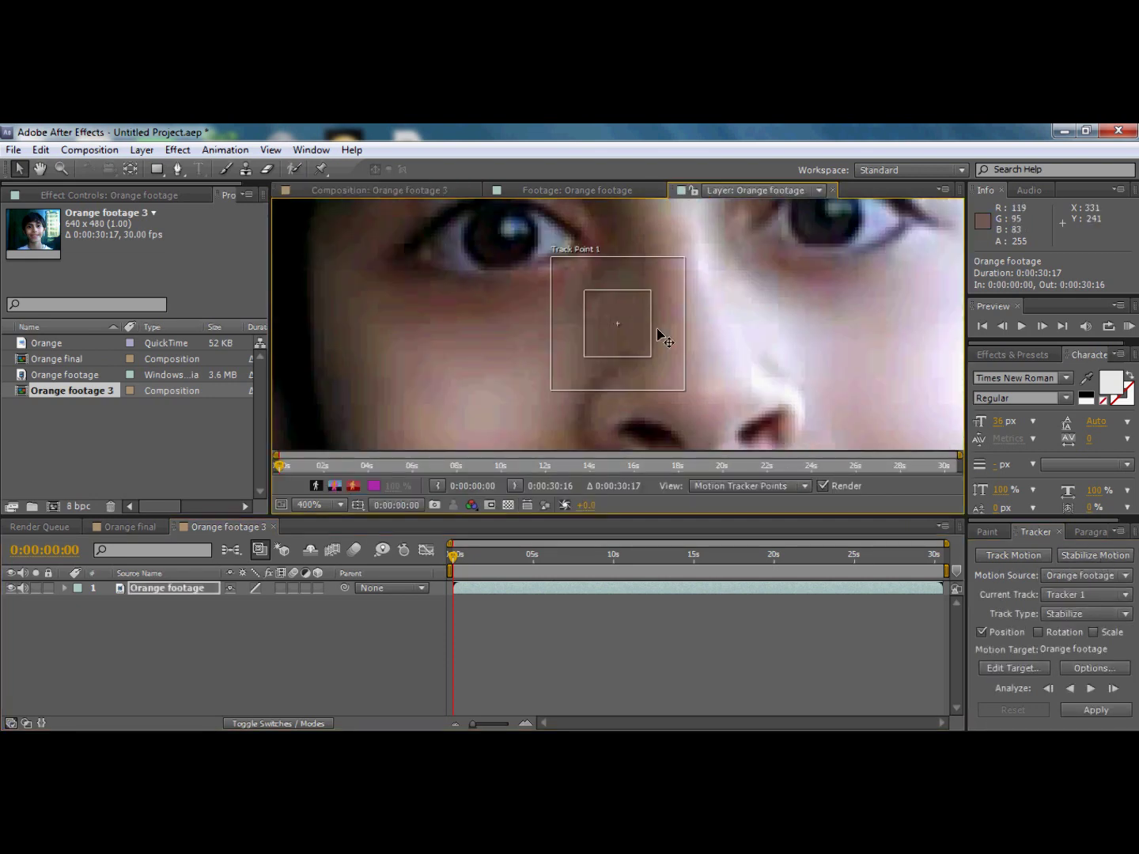
click(41, 171)
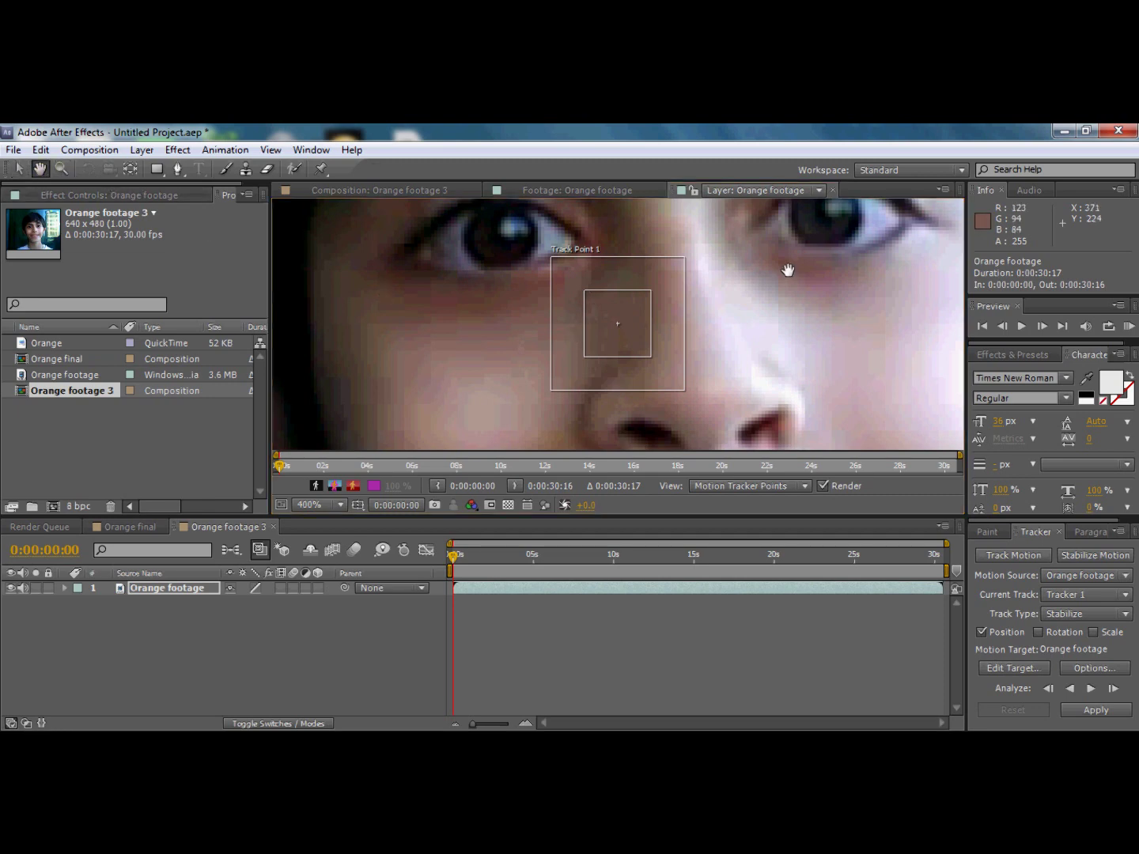
drag(787, 267, 795, 364)
click(19, 169)
drag(690, 429, 664, 356)
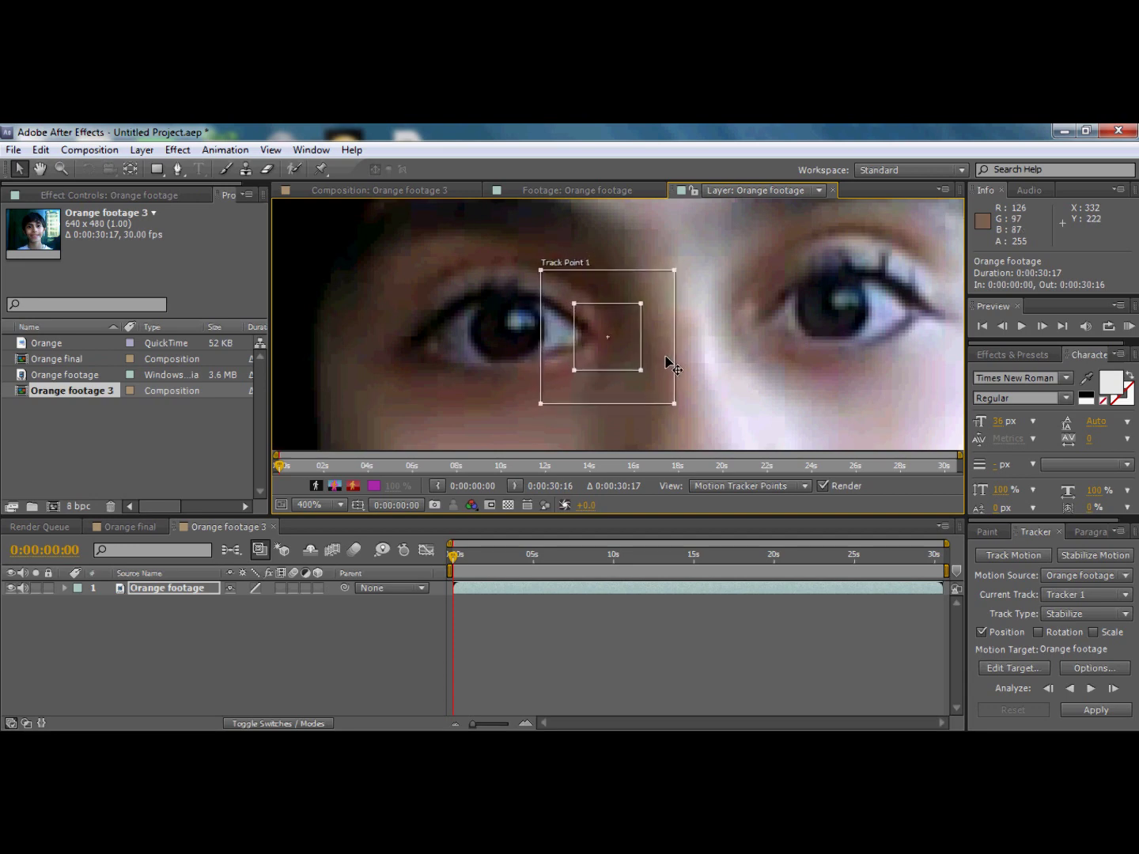
- Enable rotation tracking, with Track Point 2 beside the inner corner of the other eye and Track Point 1 moved closer to its eye corner
click(1038, 632)
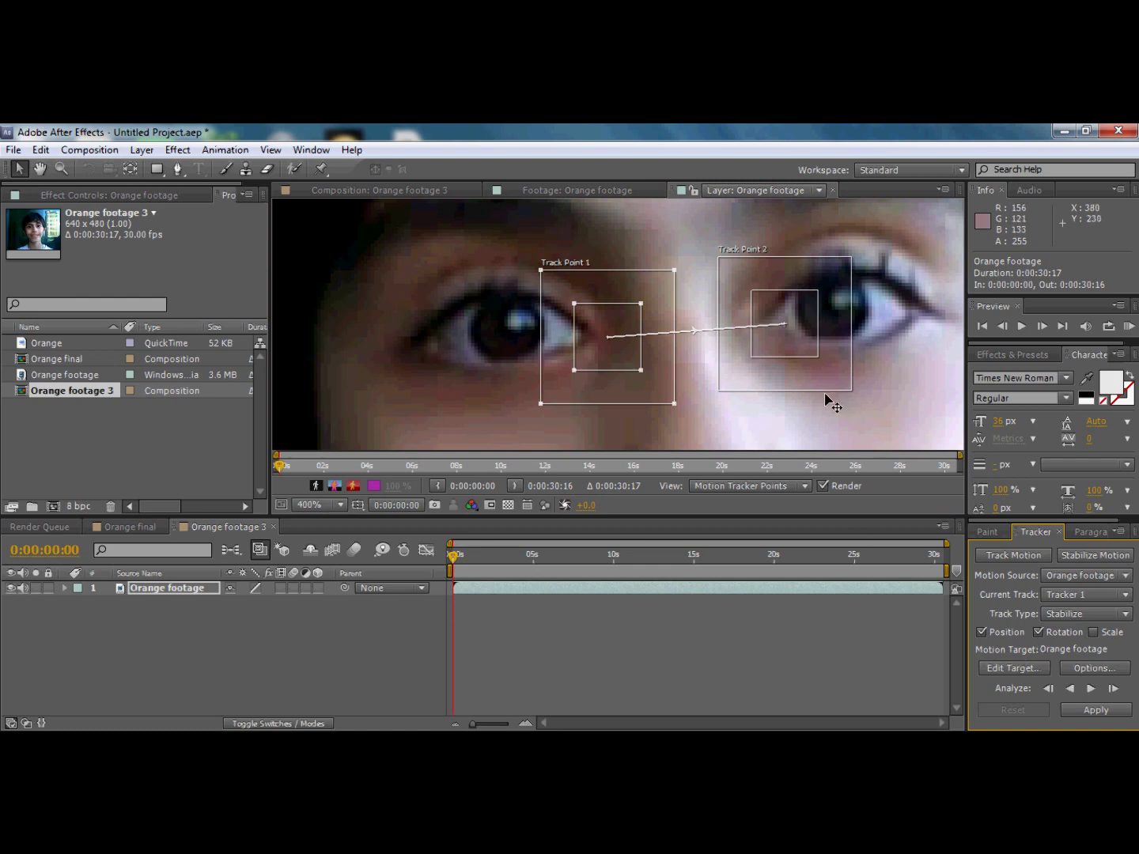
drag(837, 378, 806, 380)
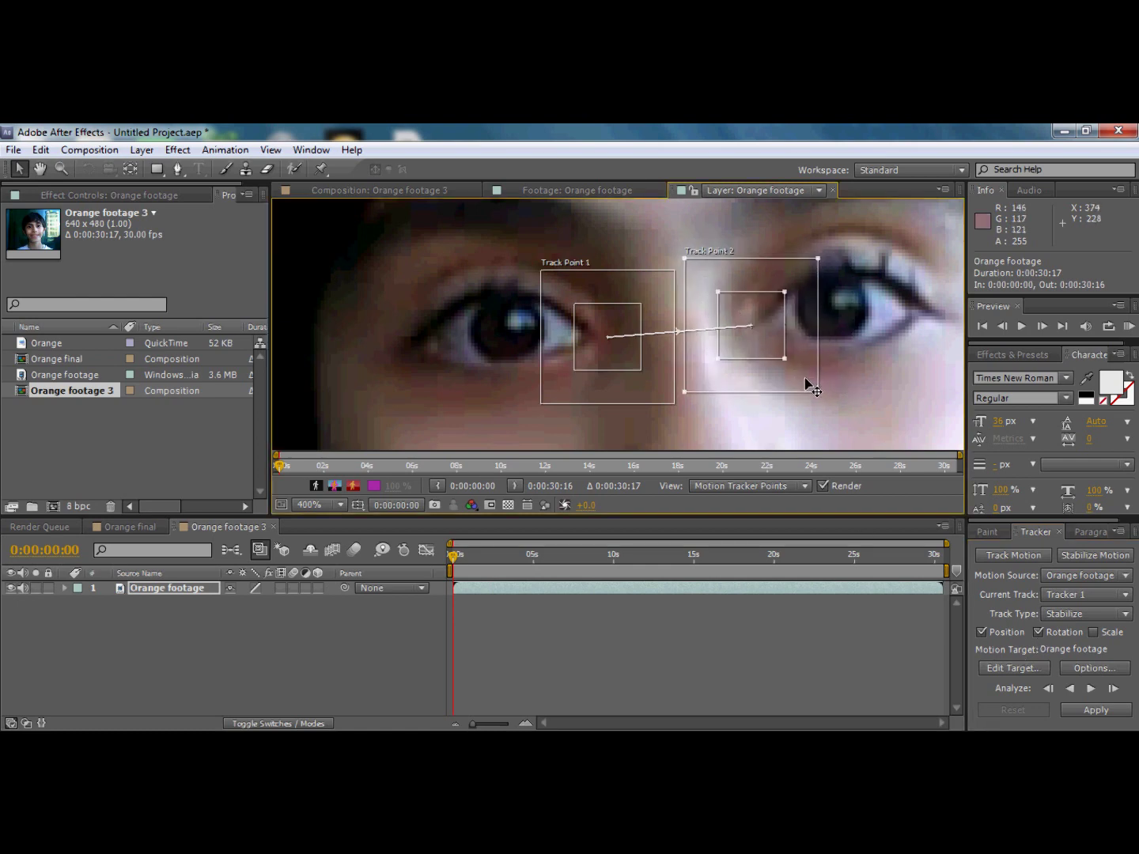
drag(673, 407, 661, 400)
click(1038, 629)
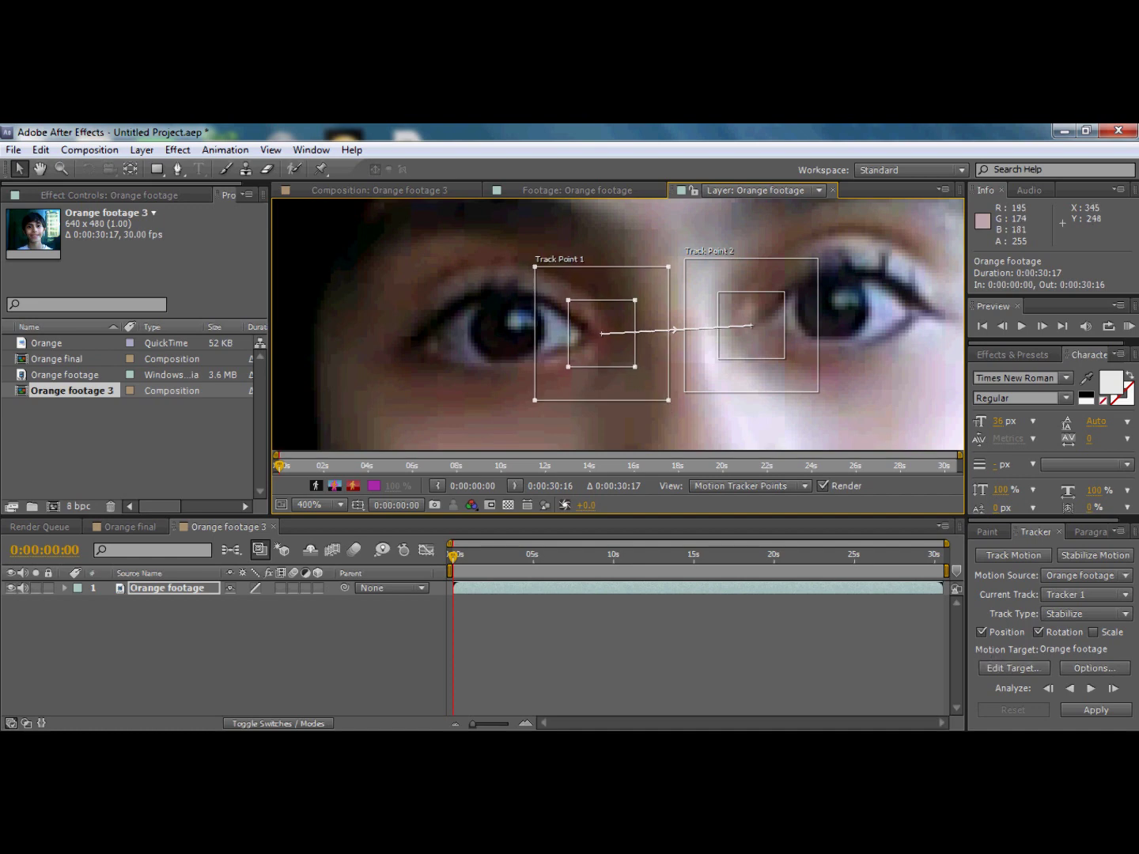
- Analyze both eye track points forward through the clip, apply the stabilization in X and Y, and preview the result
click(1091, 689)
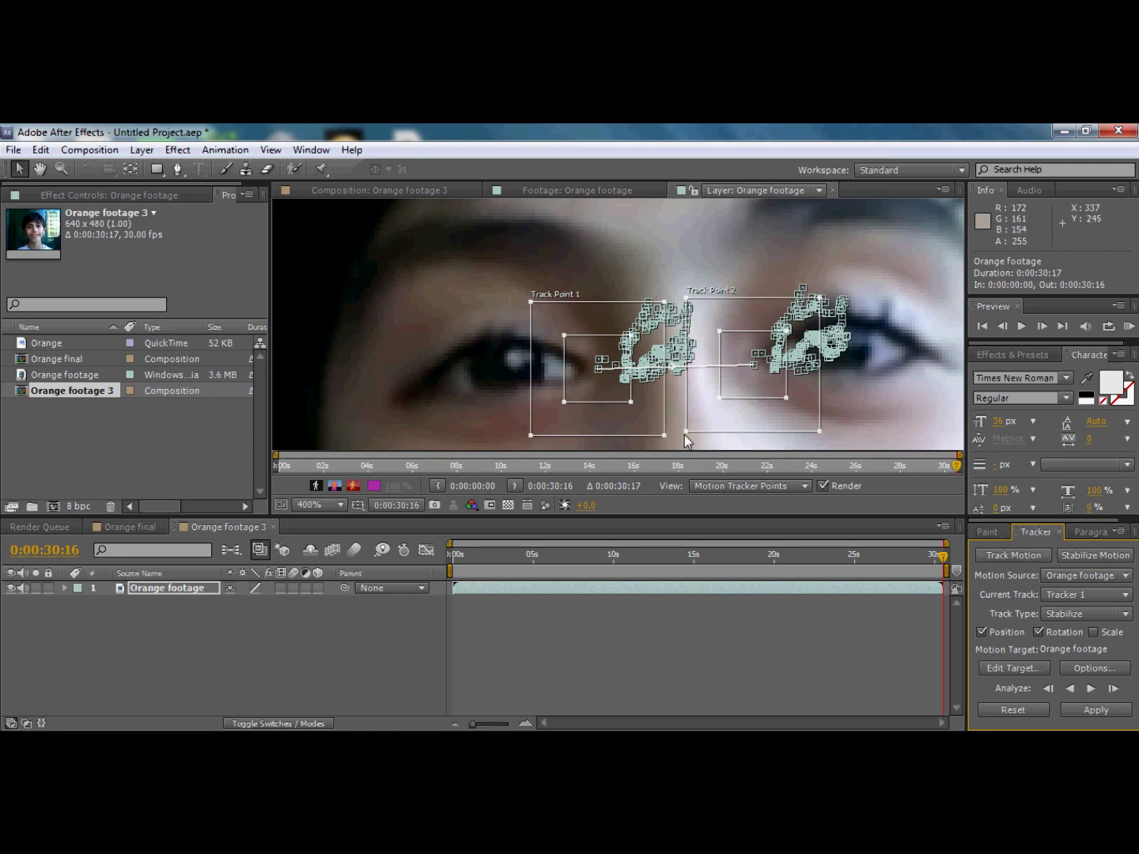
click(1074, 706)
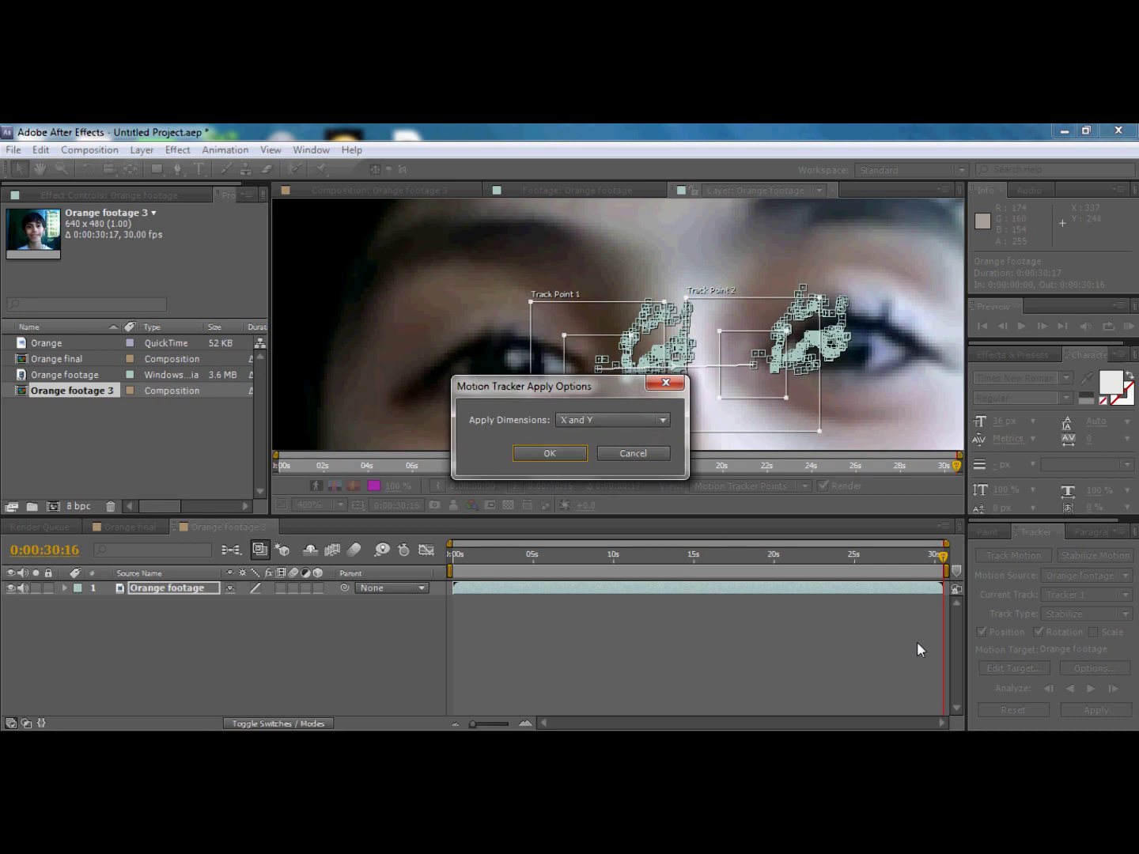
click(571, 453)
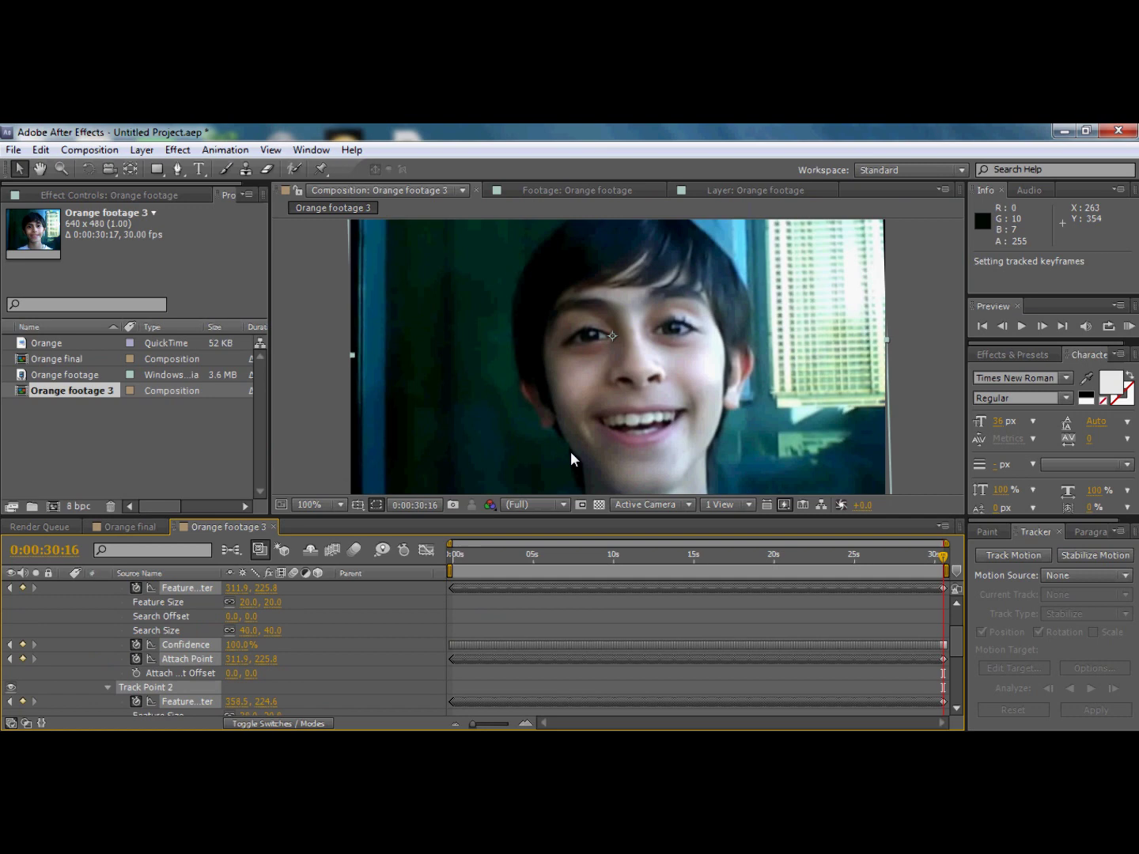
click(1127, 327)
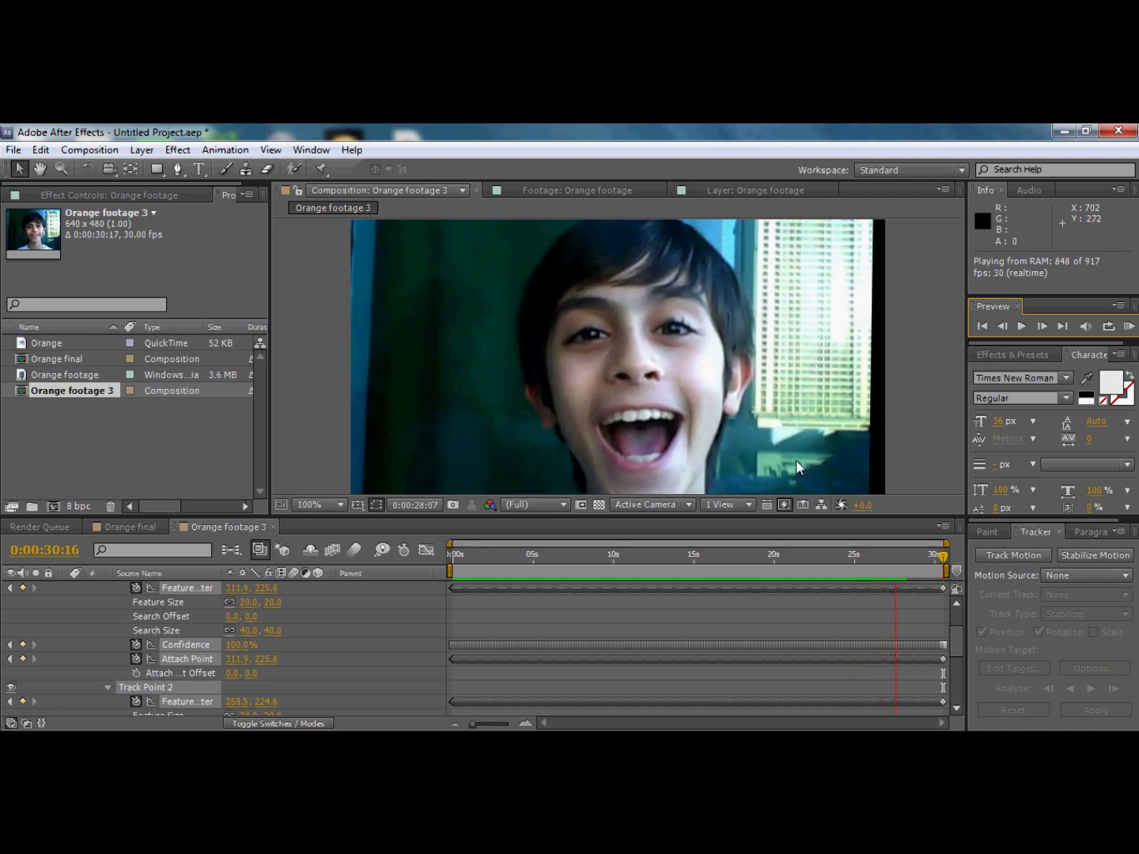
key(space)
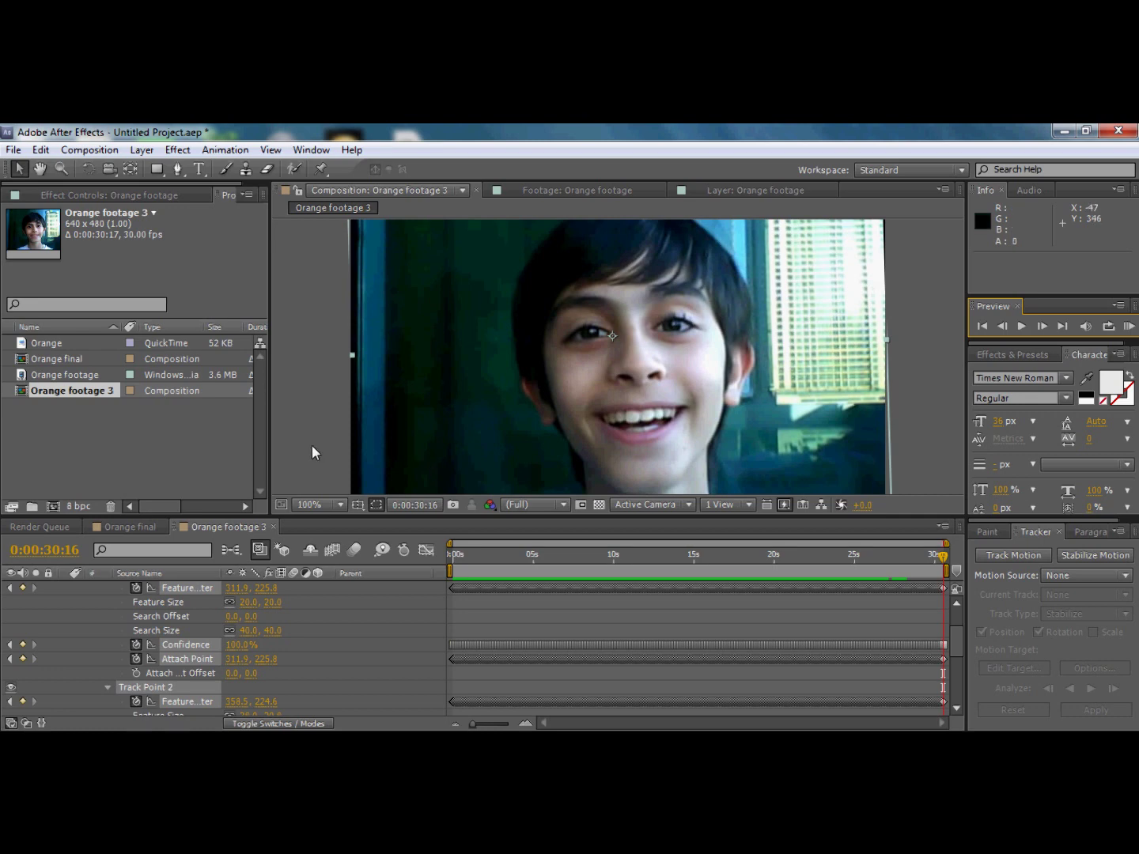
- Rename the Orange footage 3 composition as "Orange stable"
right_click(109, 394)
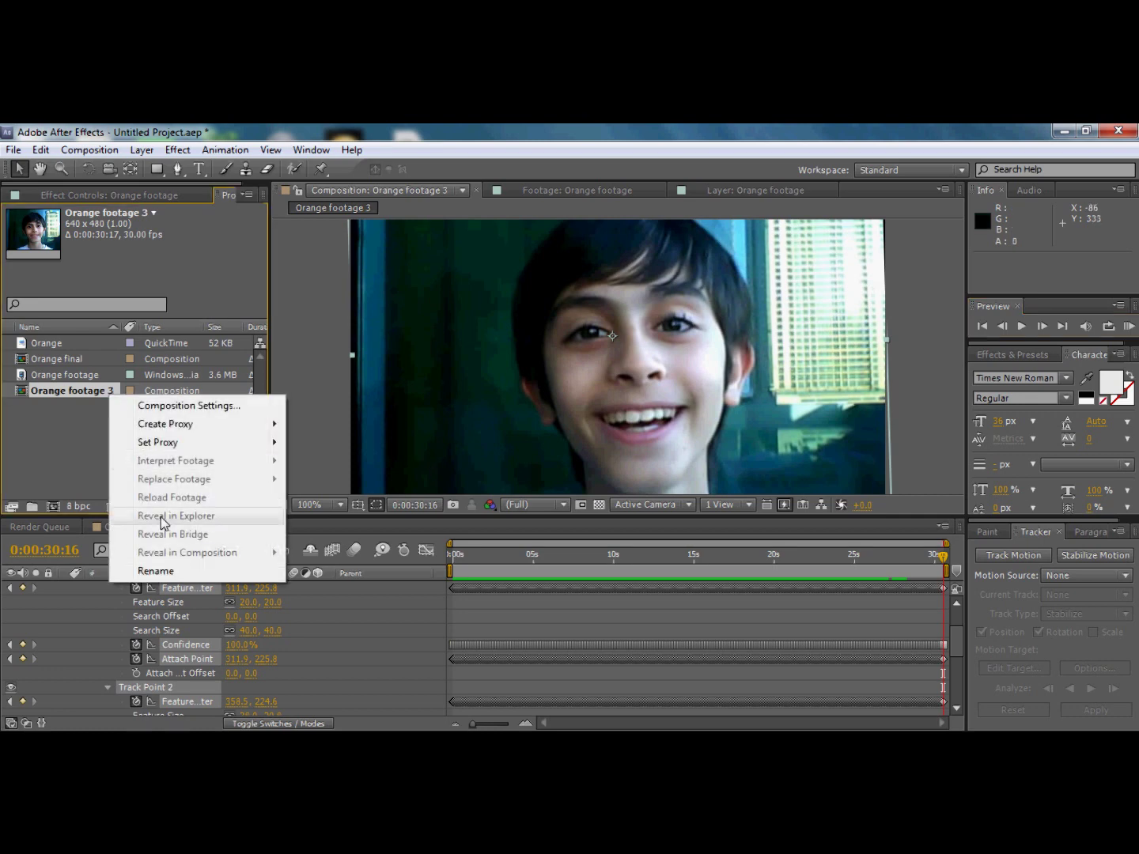
click(181, 573)
drag(110, 390, 63, 412)
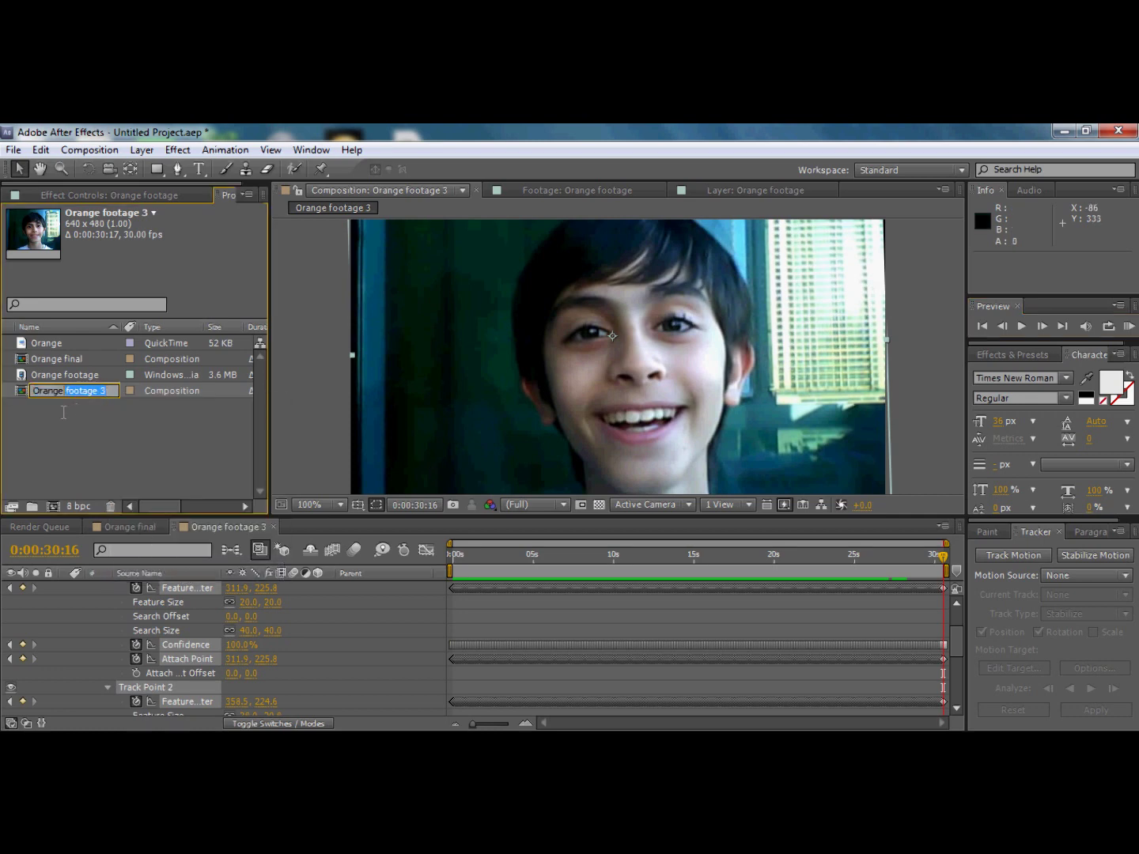
text(f)
text(stab)
text(le)
key(Return)
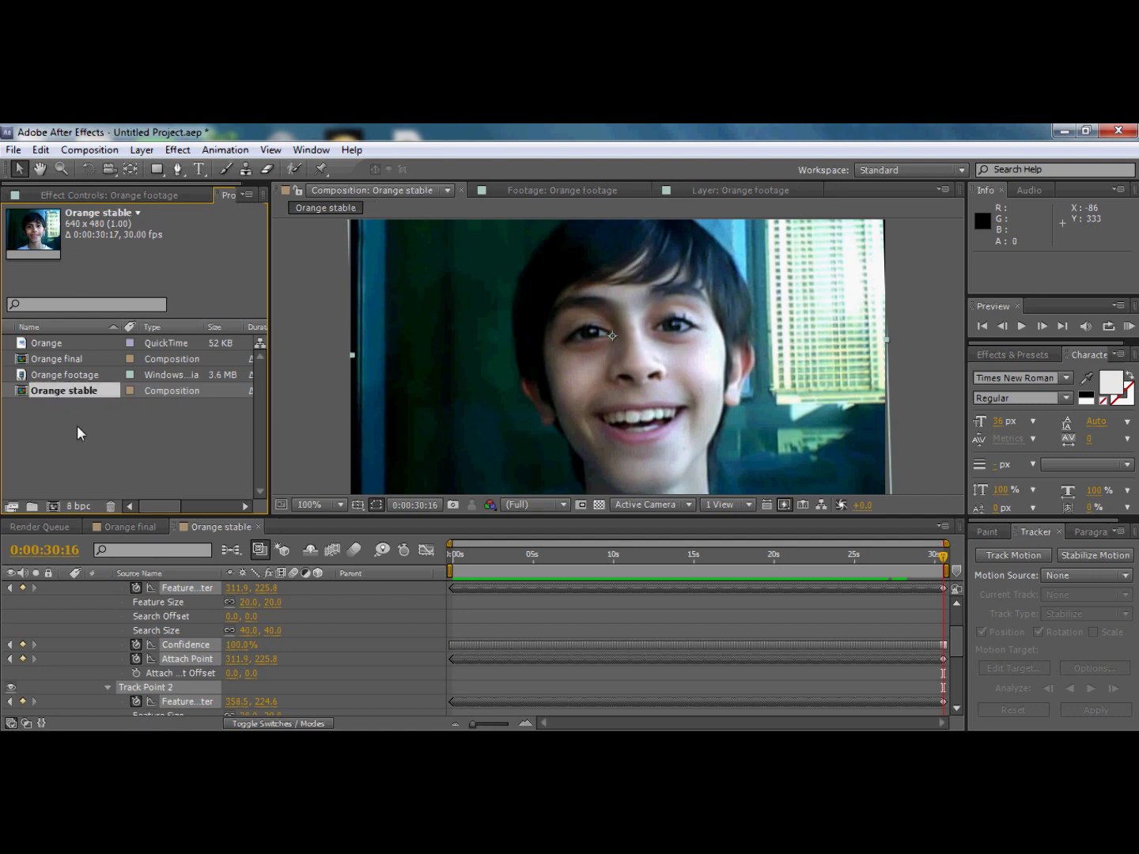
- Create a new composition from Orange stable and rename it "Orange masked"
click(77, 391)
drag(87, 388, 52, 505)
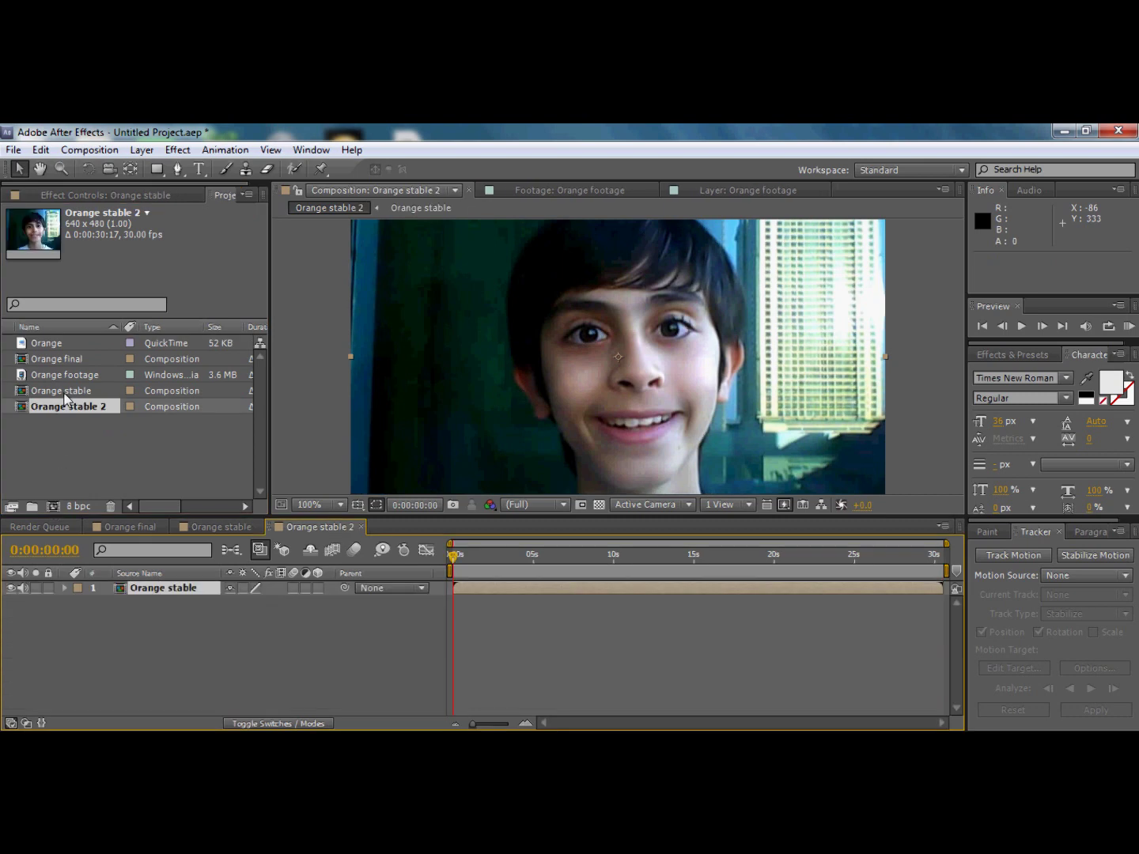
right_click(83, 405)
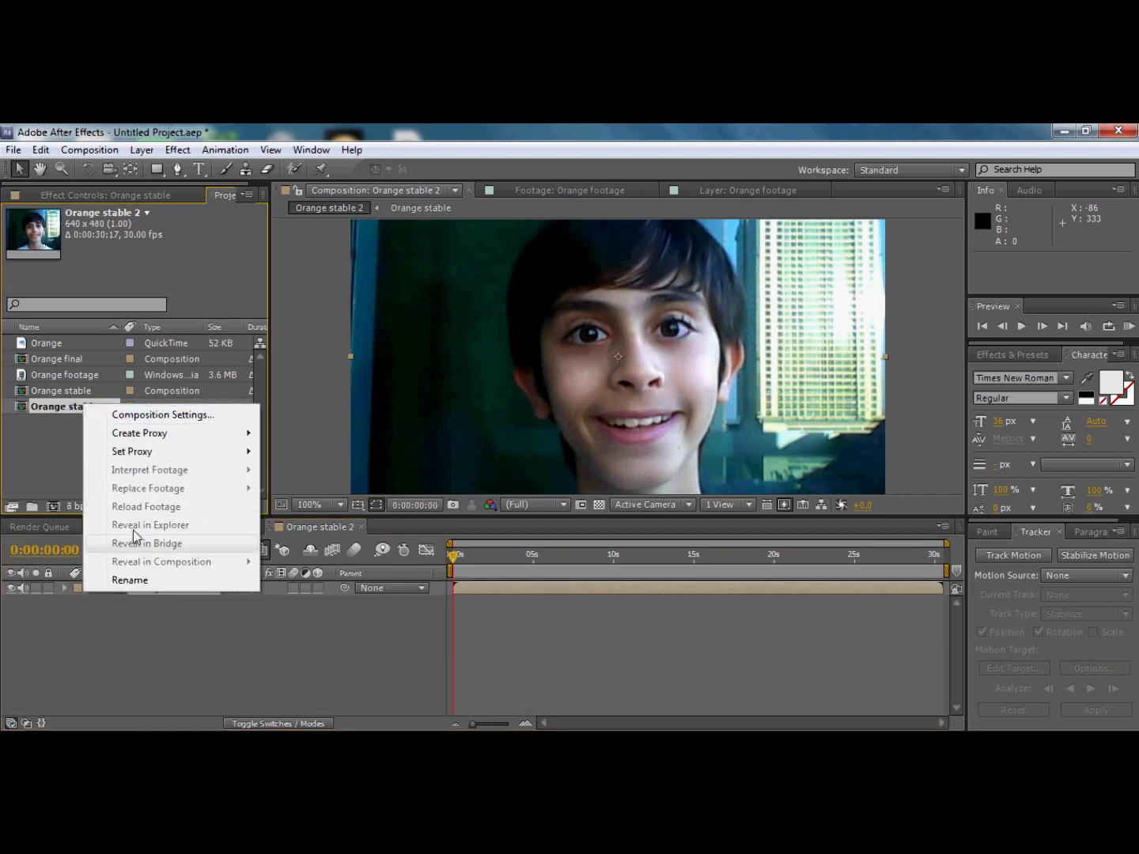
click(147, 588)
drag(111, 413, 74, 417)
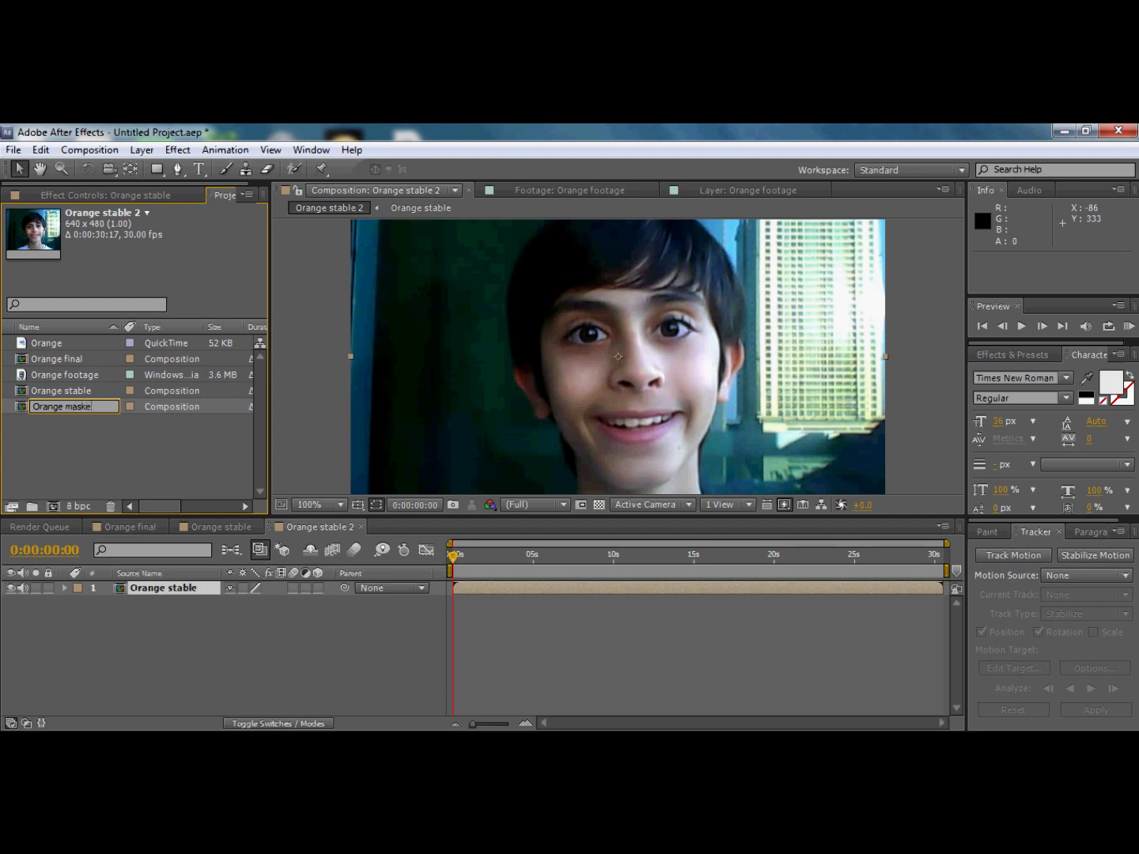
text(masked)
click(165, 599)
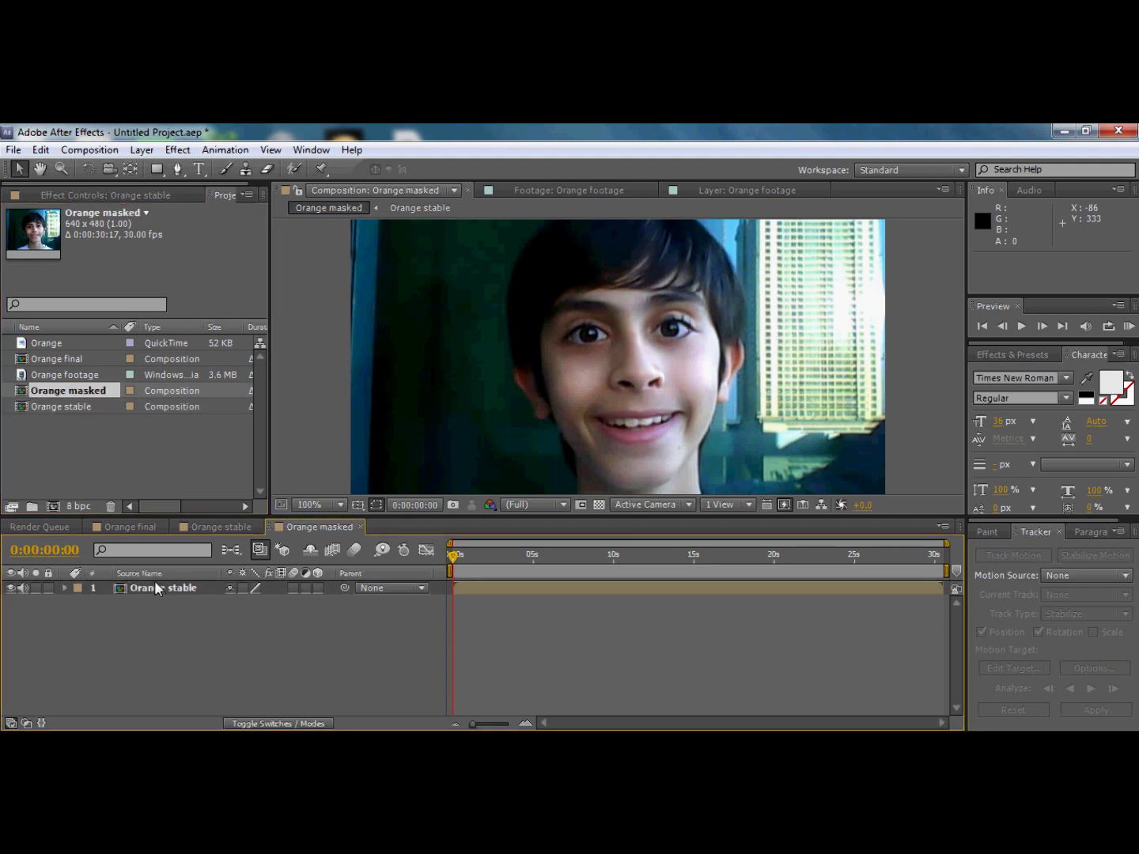
- Duplicate the Orange stable layer twice in the Orange masked composition
click(171, 585)
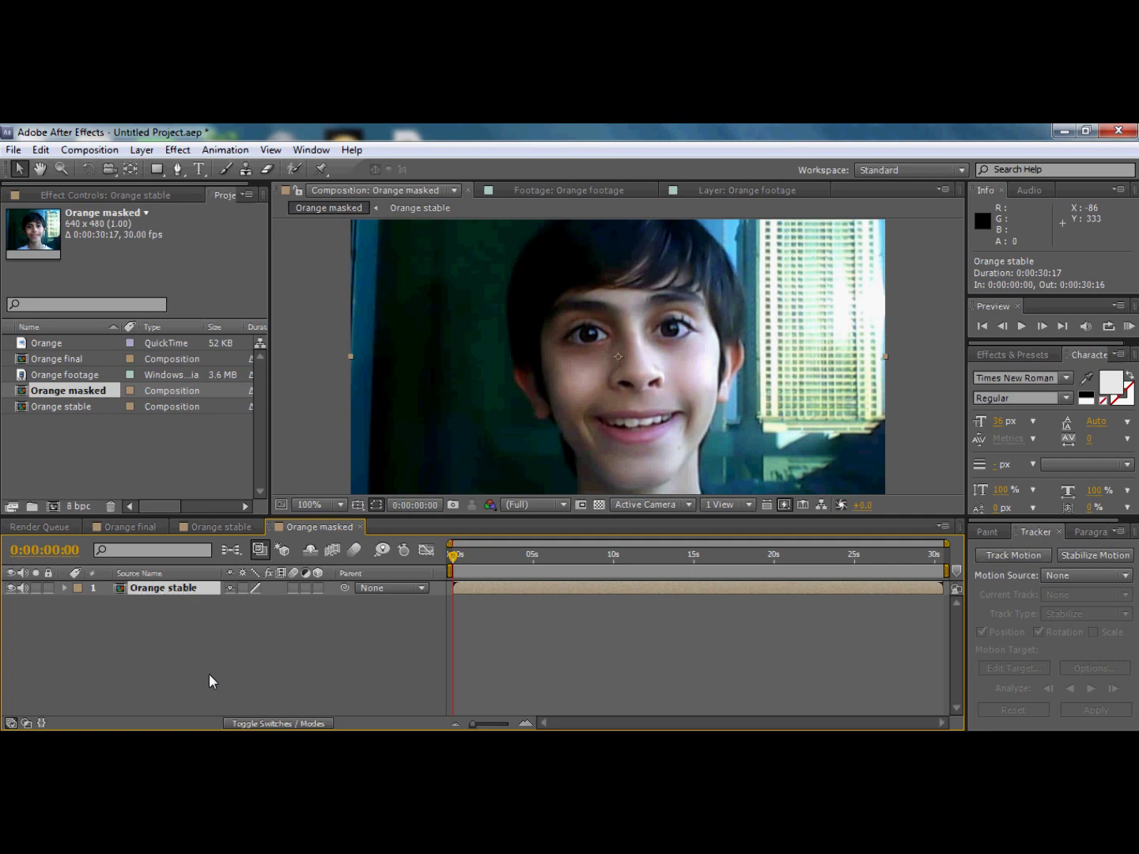
key(ctrl+d)
key(ctrl+d)
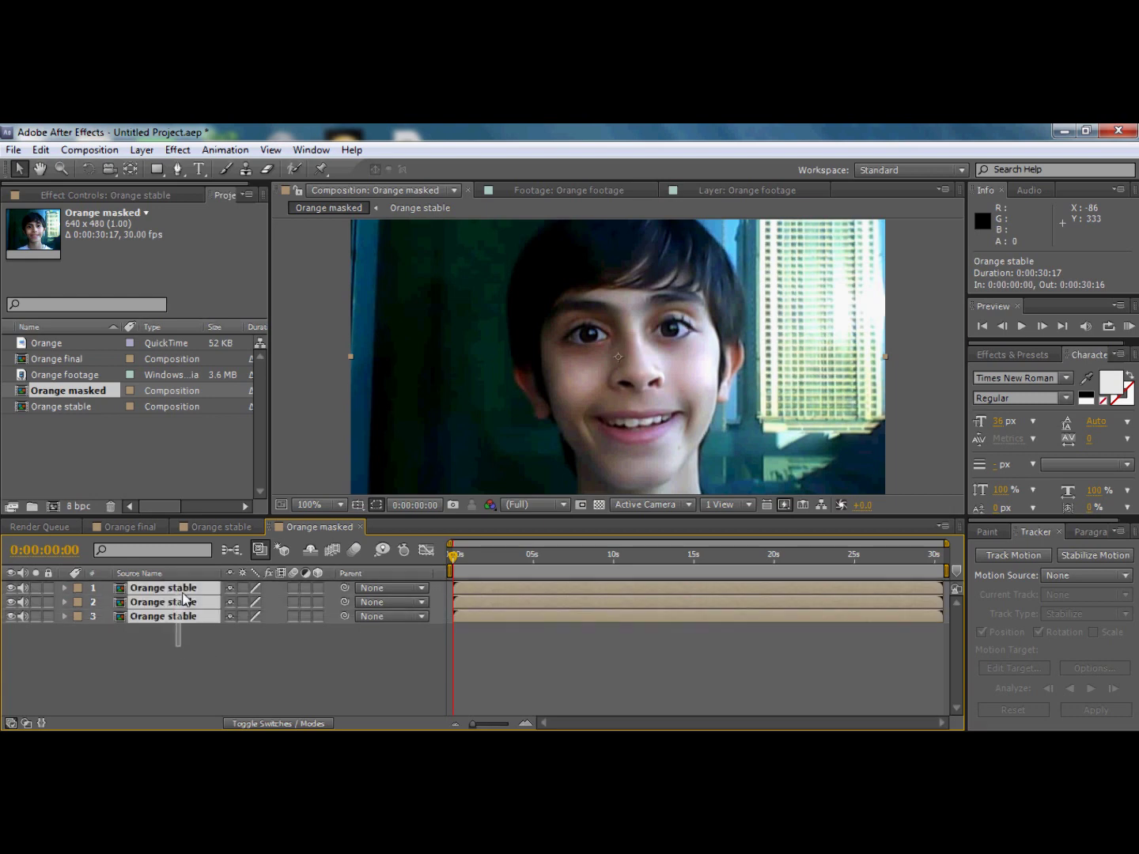
click(185, 632)
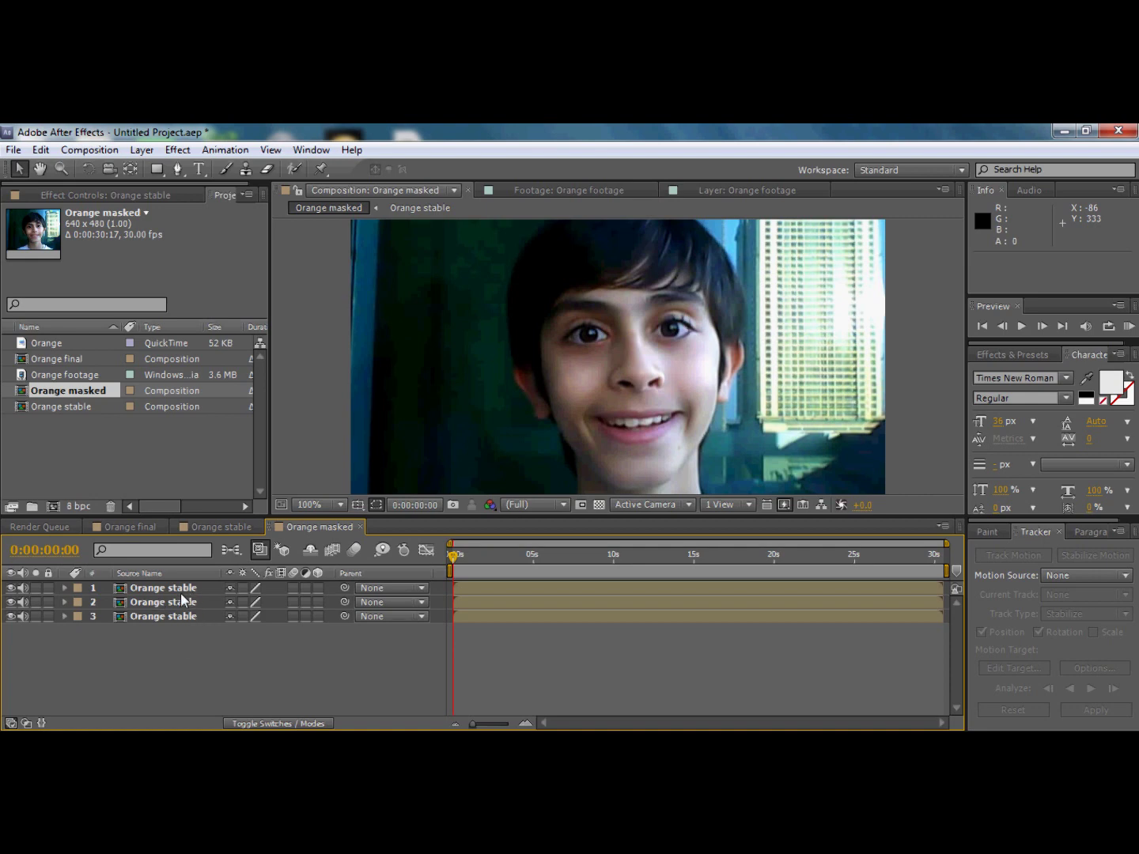
drag(190, 666, 187, 594)
click(187, 653)
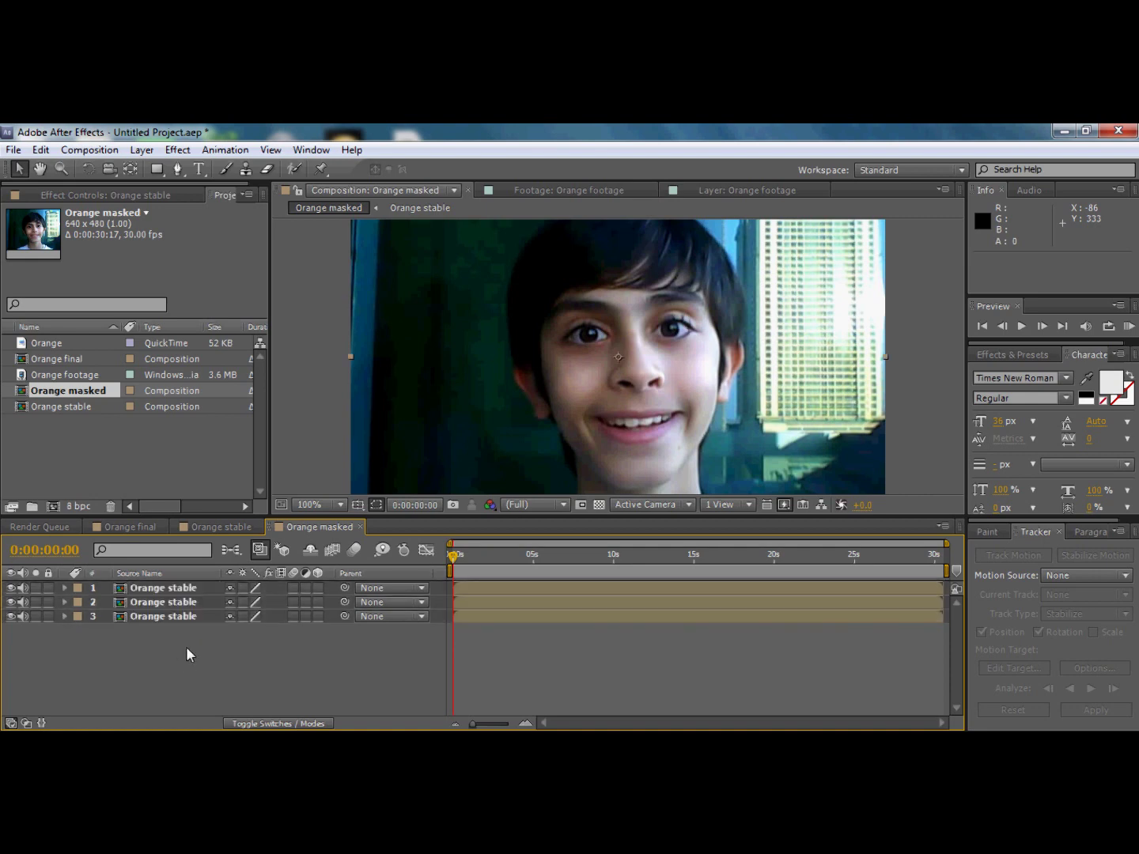
click(190, 590)
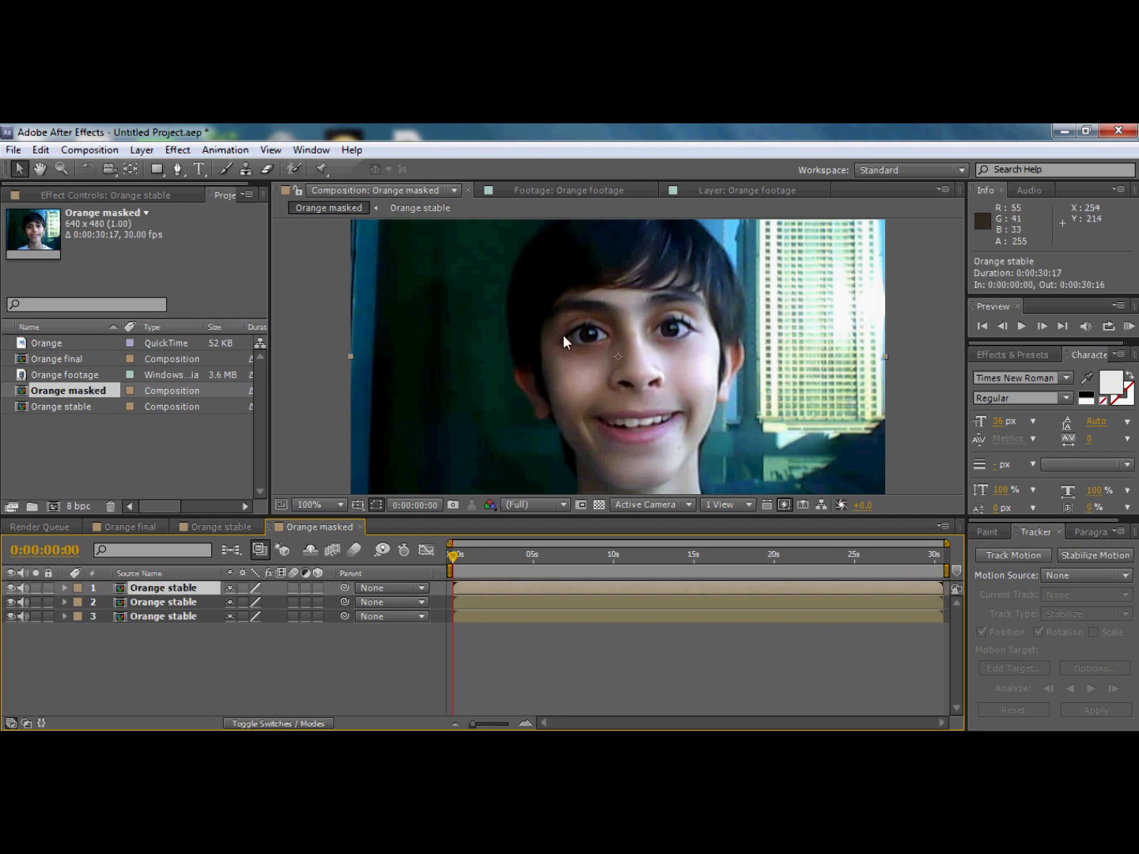
click(189, 601)
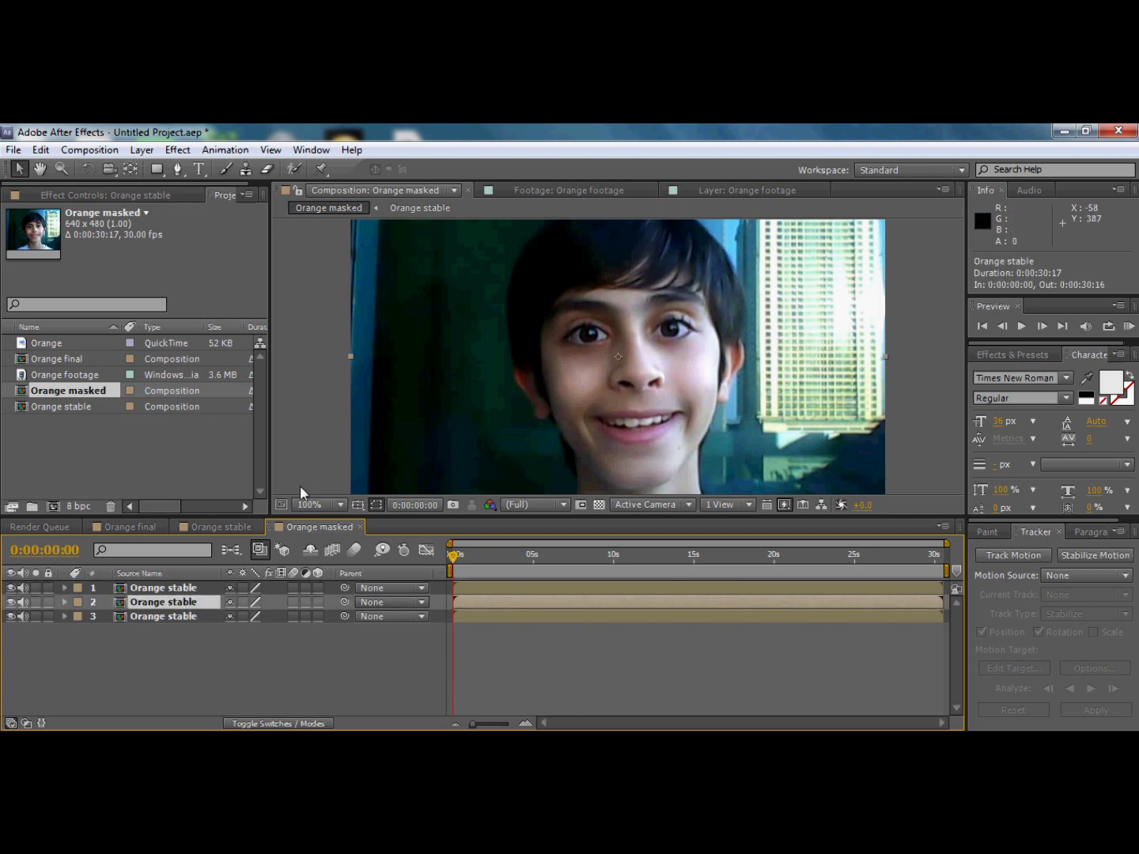
click(160, 622)
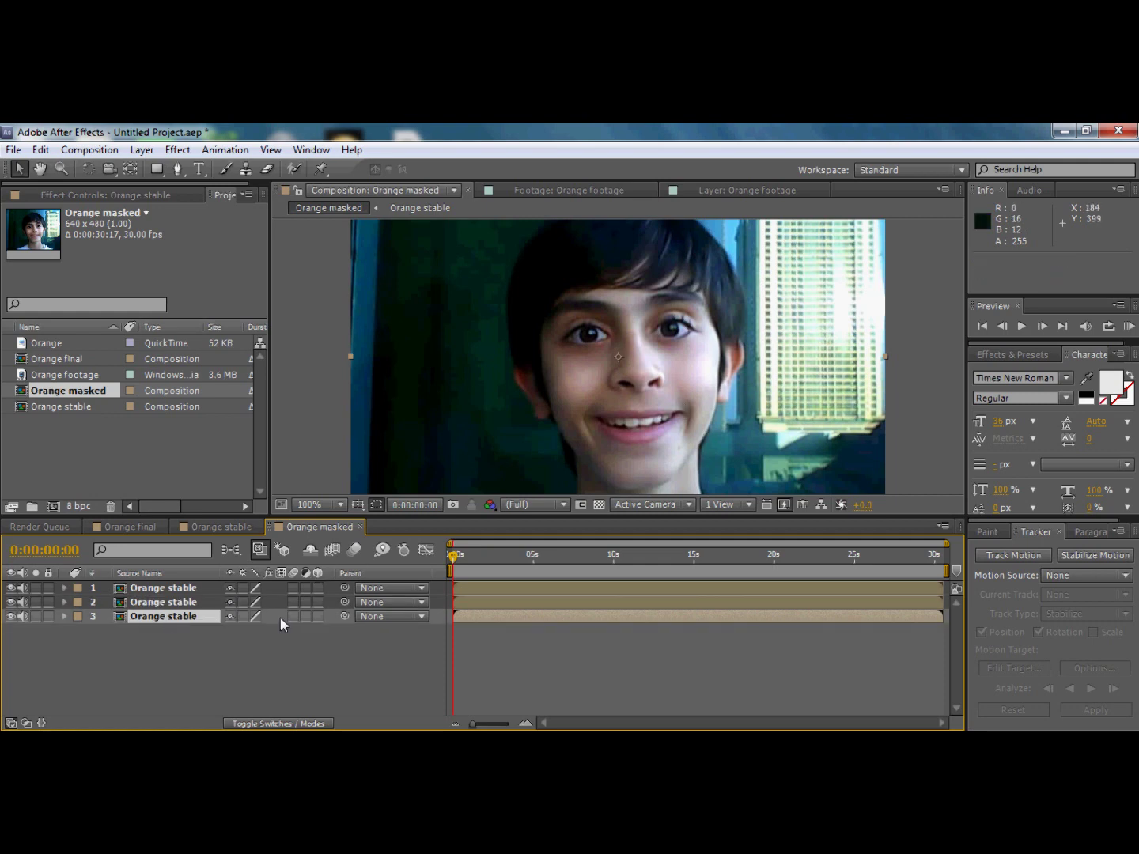
click(277, 655)
- Rename layer 1 as "Left eye" and layer 2 as "Right eye" in the Orange masked composition
right_click(170, 589)
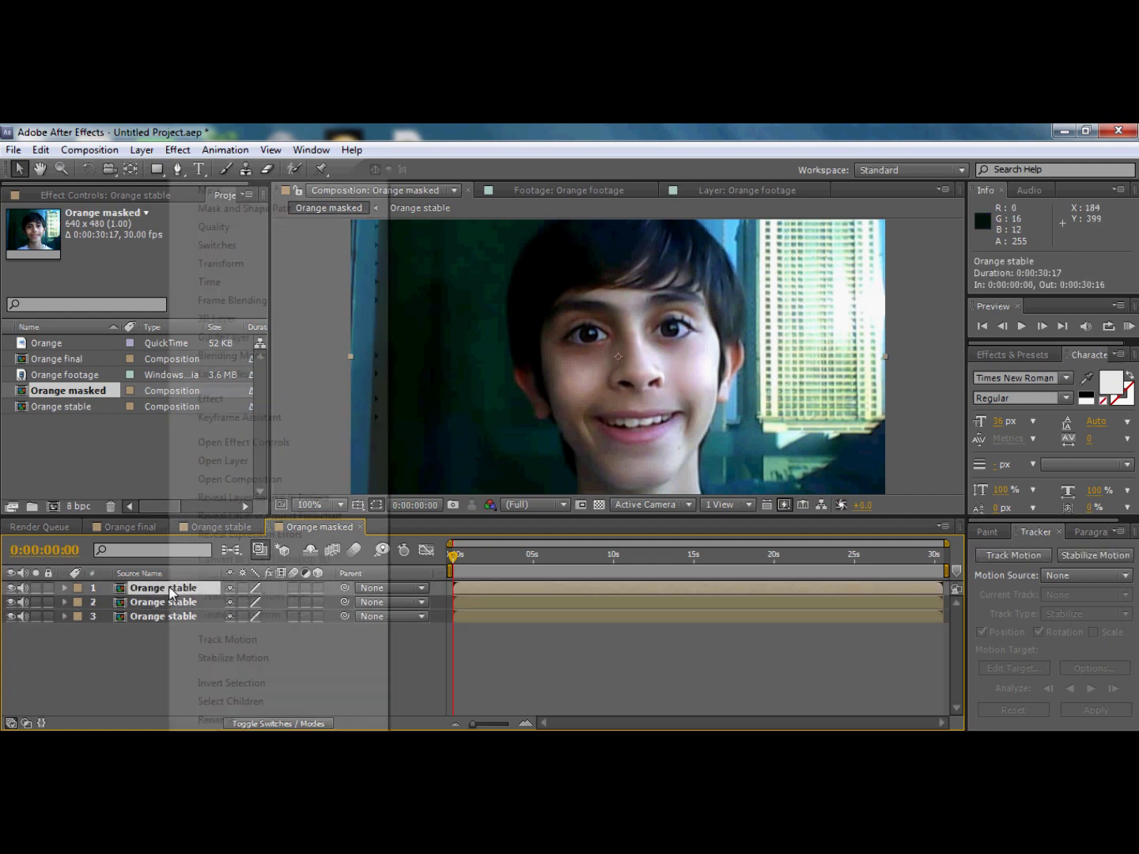
click(308, 720)
text(Left eye)
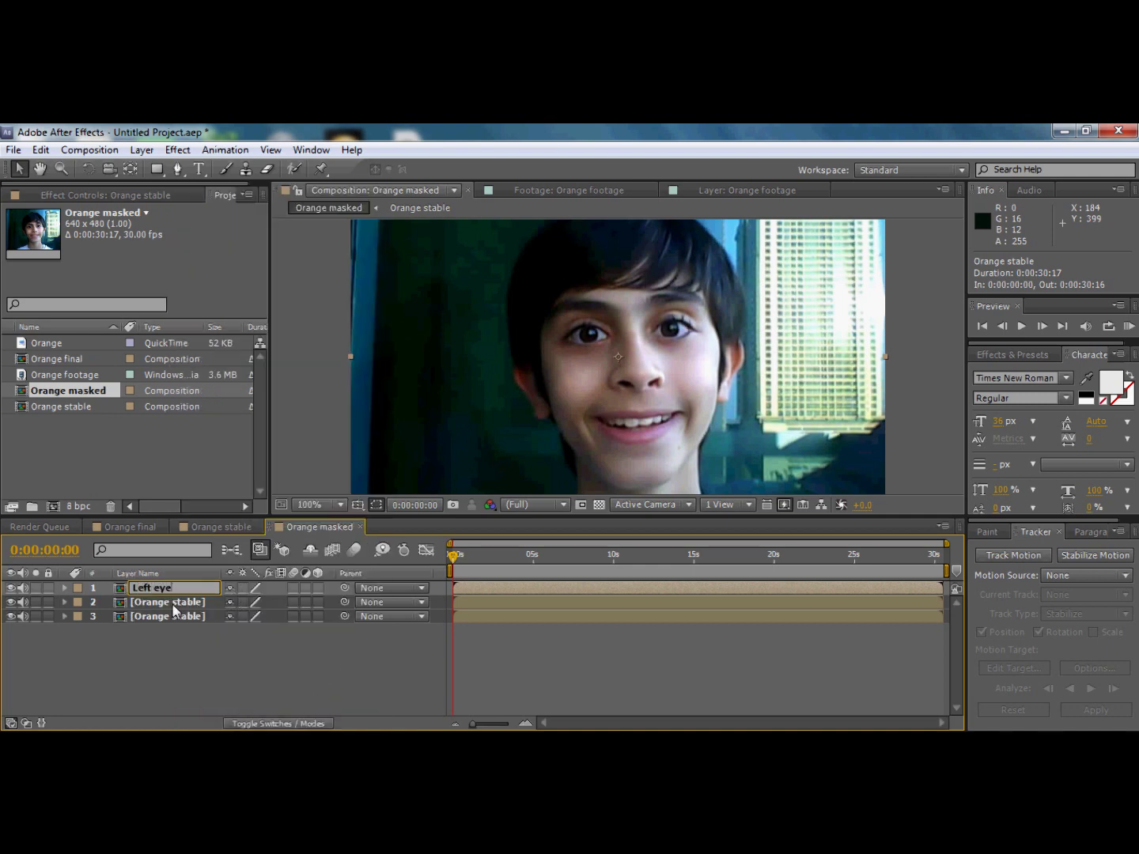
right_click(170, 603)
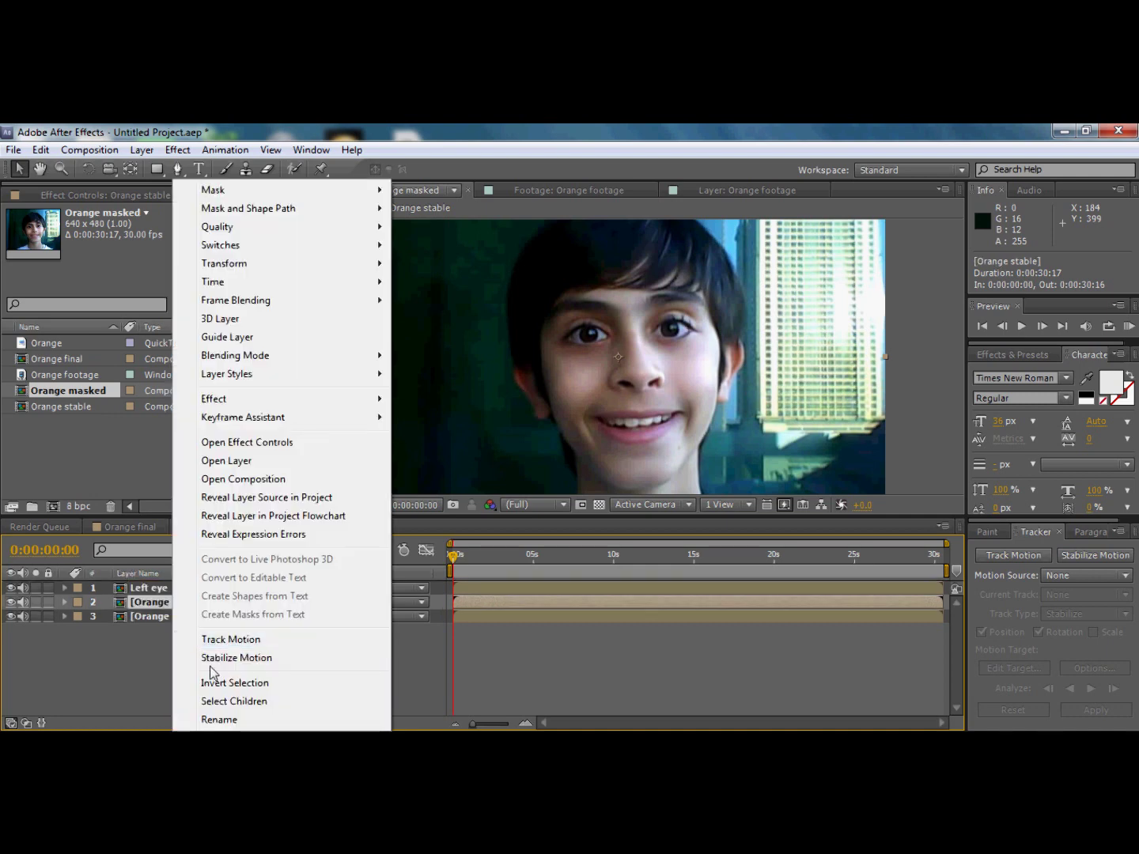
click(219, 720)
text(Right eye)
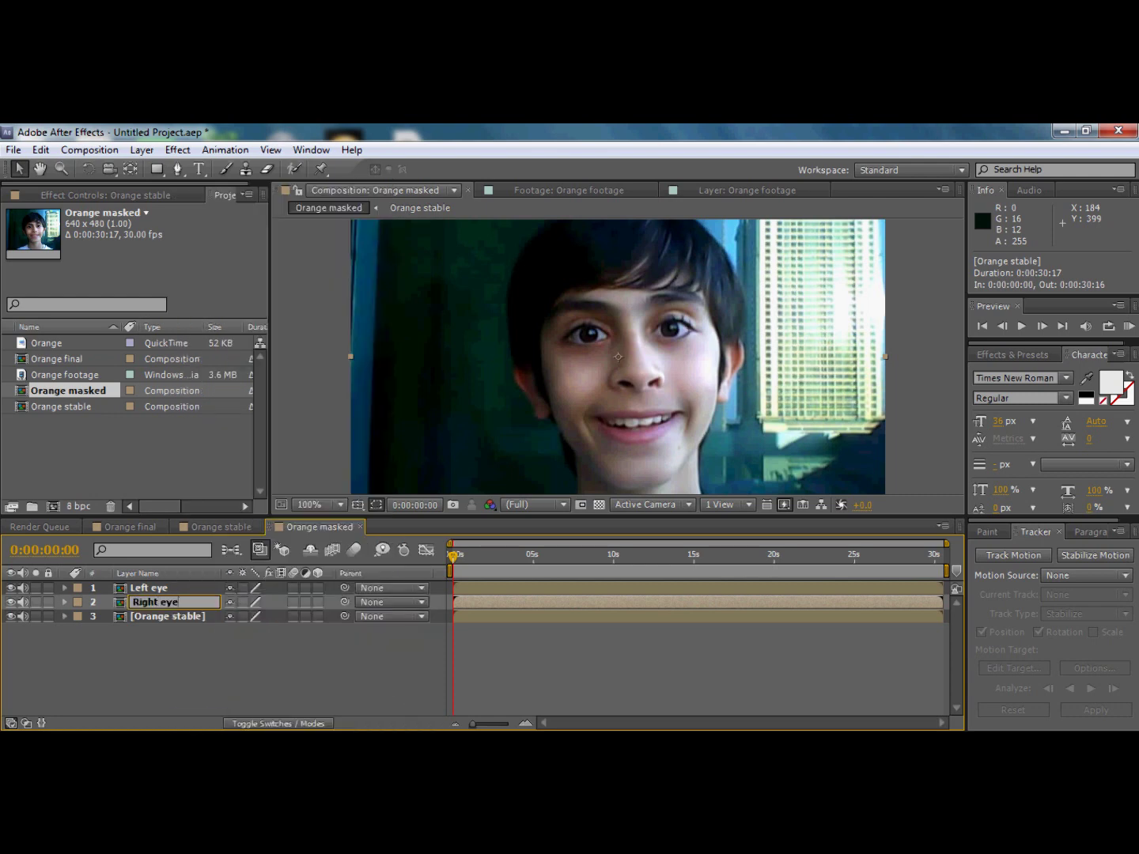
key(Return)
- Rename the remaining Orange stable layer, layer 3, as "Mouth"
right_click(167, 618)
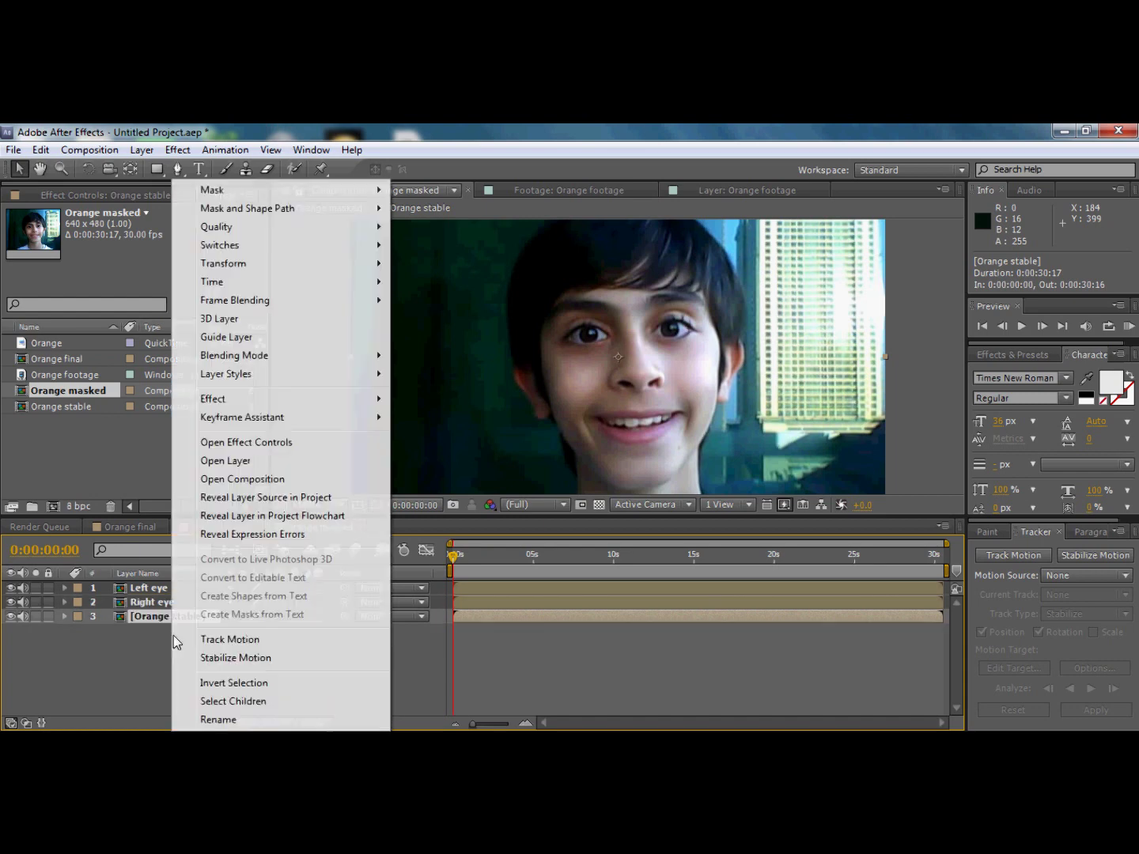
click(198, 719)
text(Mo)
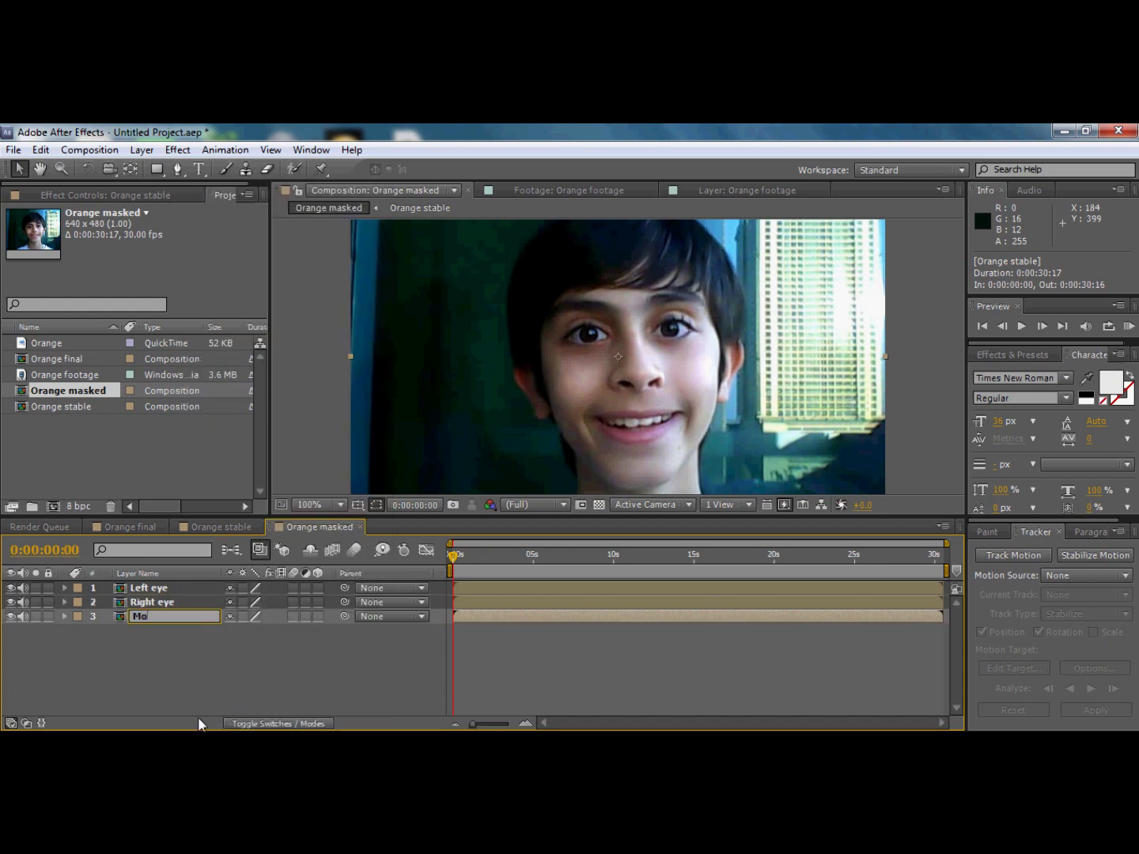
text(uth)
click(206, 714)
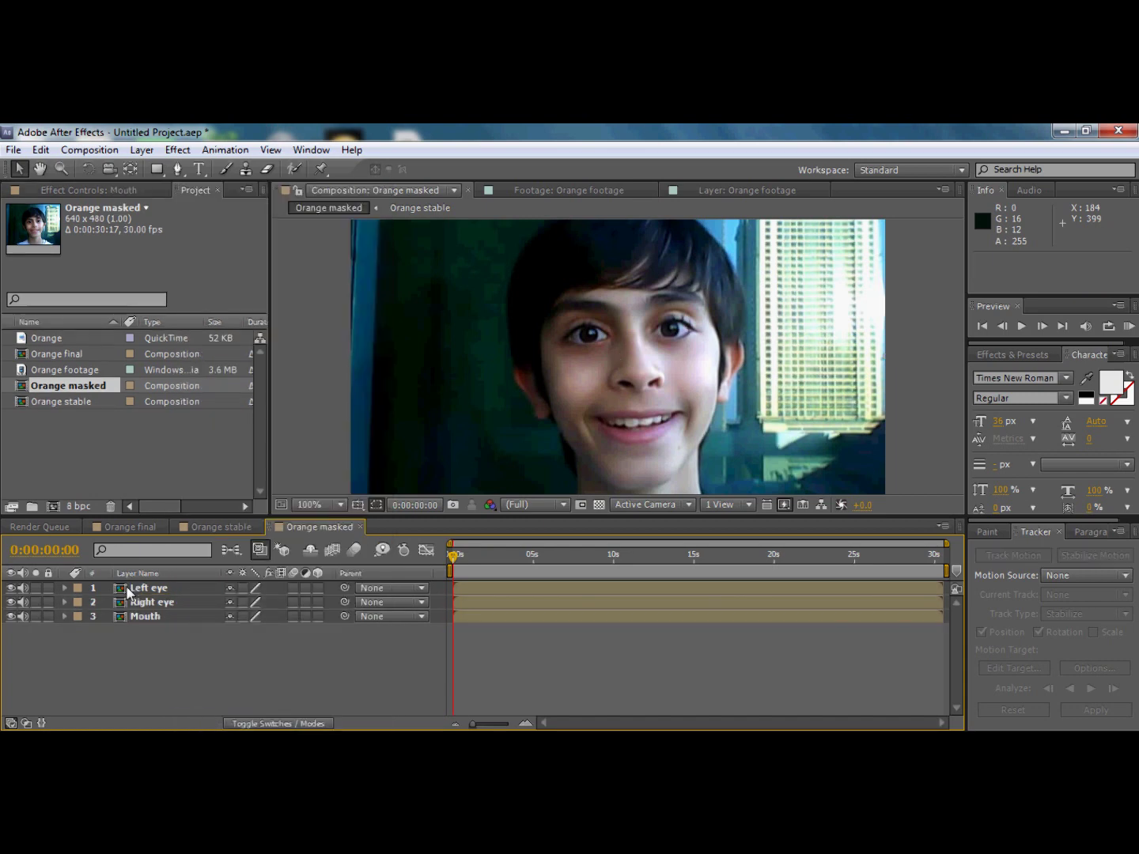
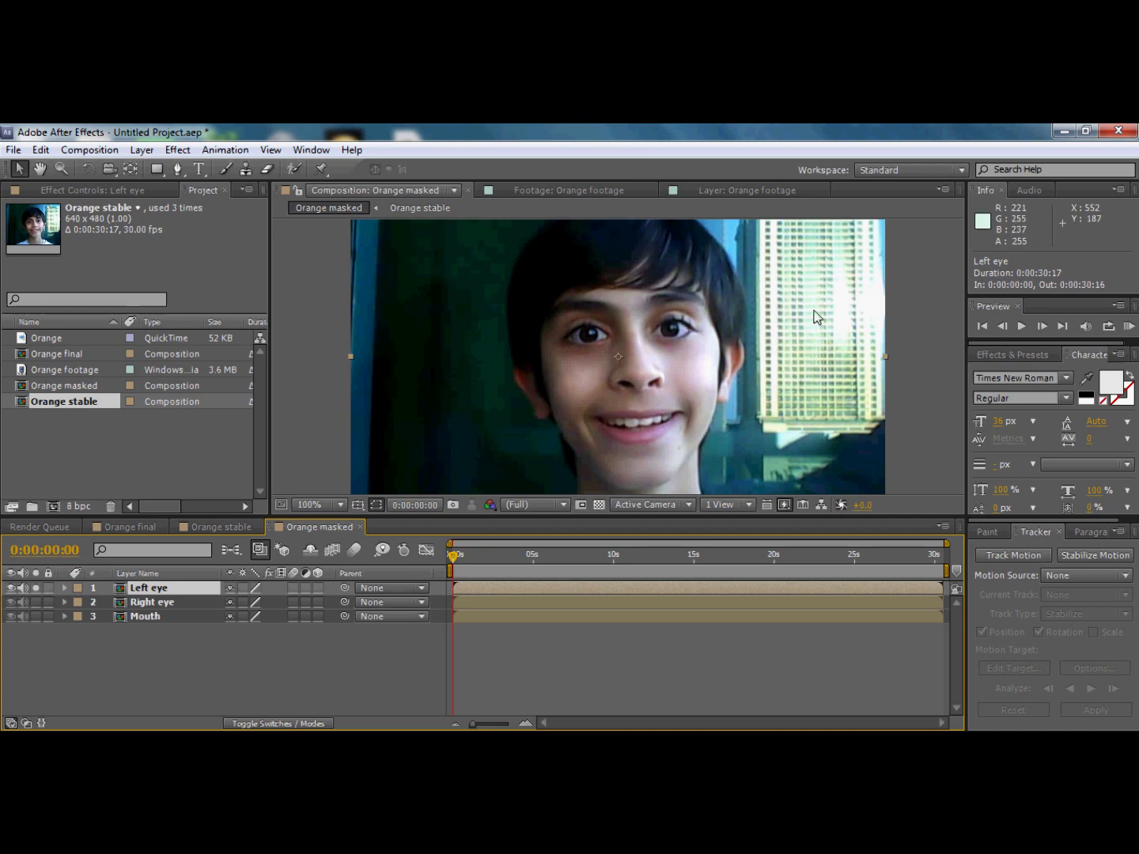
- Draw a closed four-point curved Pen mask on the Left eye layer around the eye on the image's left side, and unsolo the layer
key(period)
key(period)
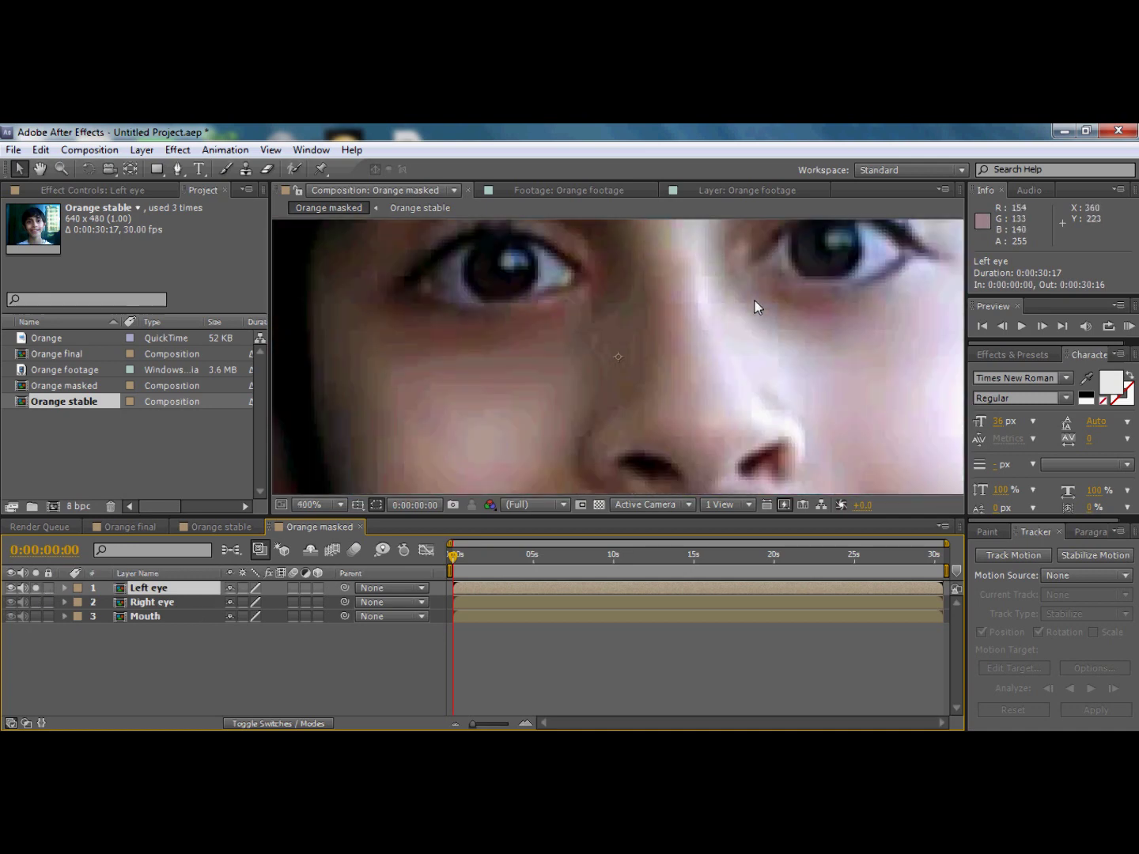
click(47, 168)
drag(452, 330, 472, 459)
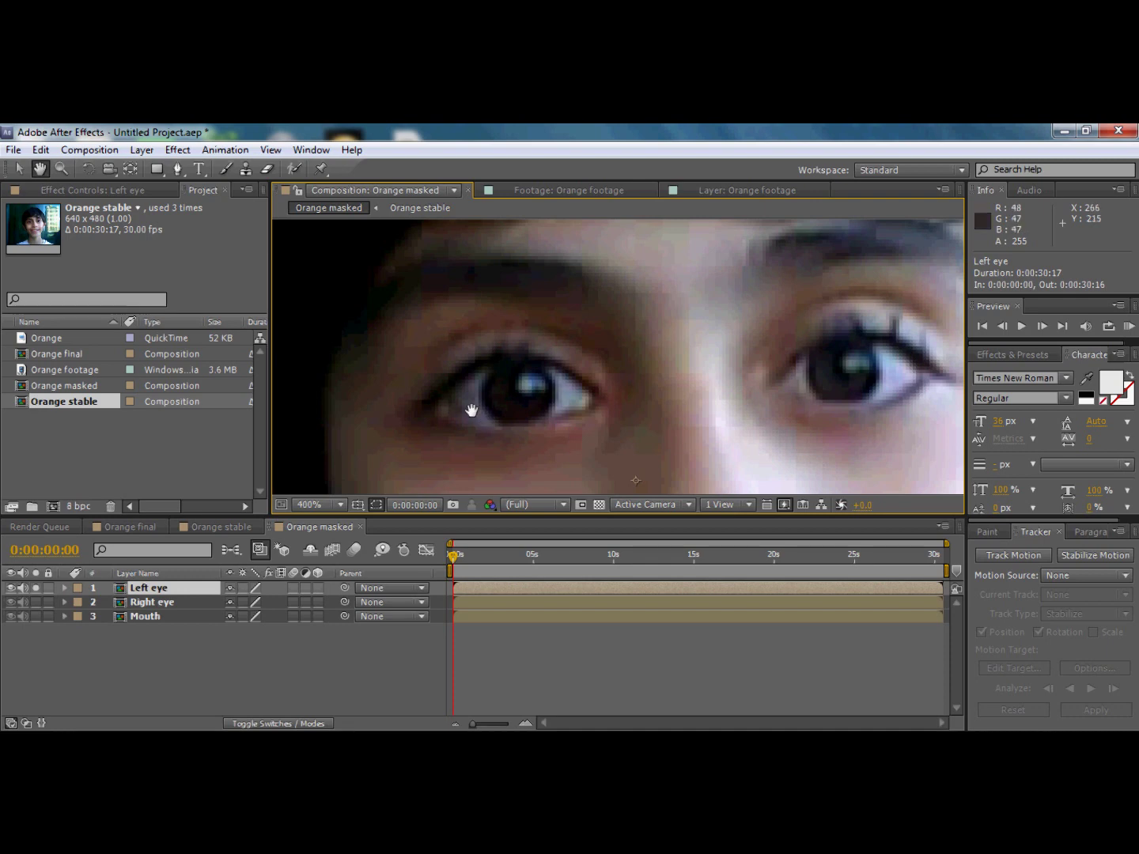
click(159, 168)
click(16, 169)
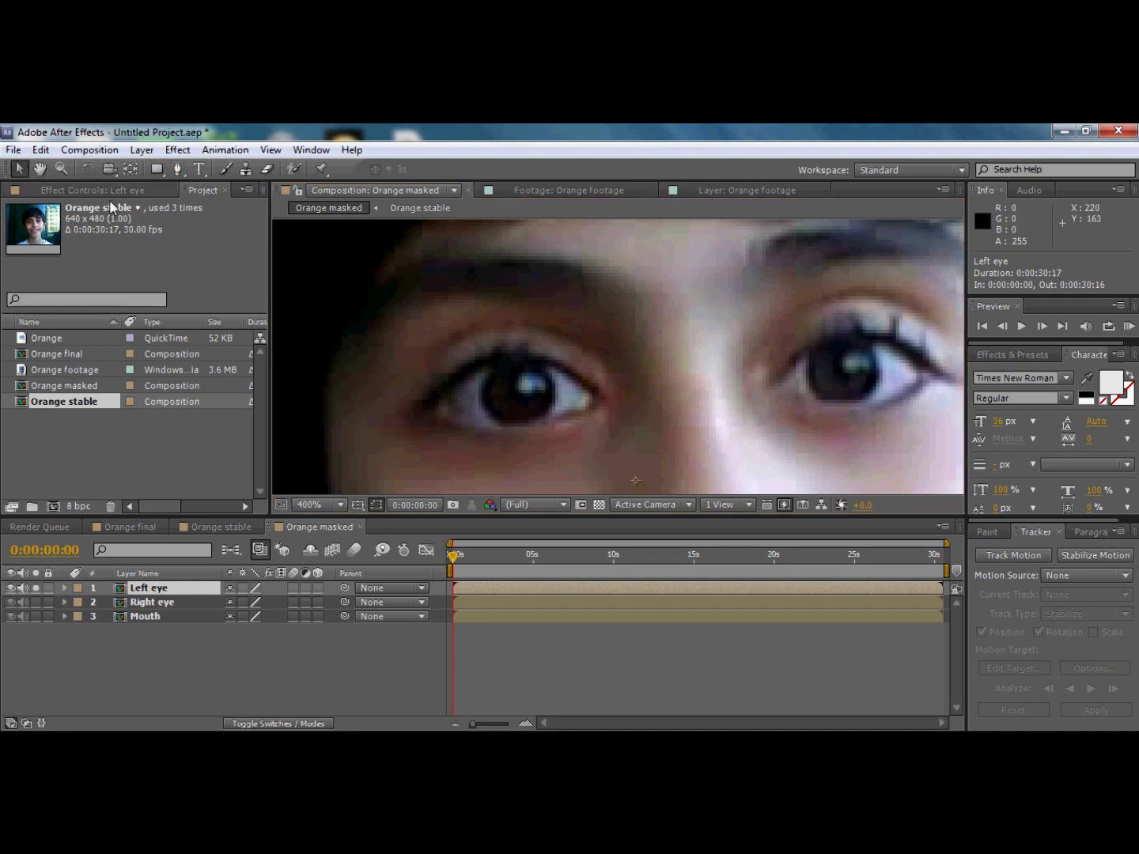
click(179, 168)
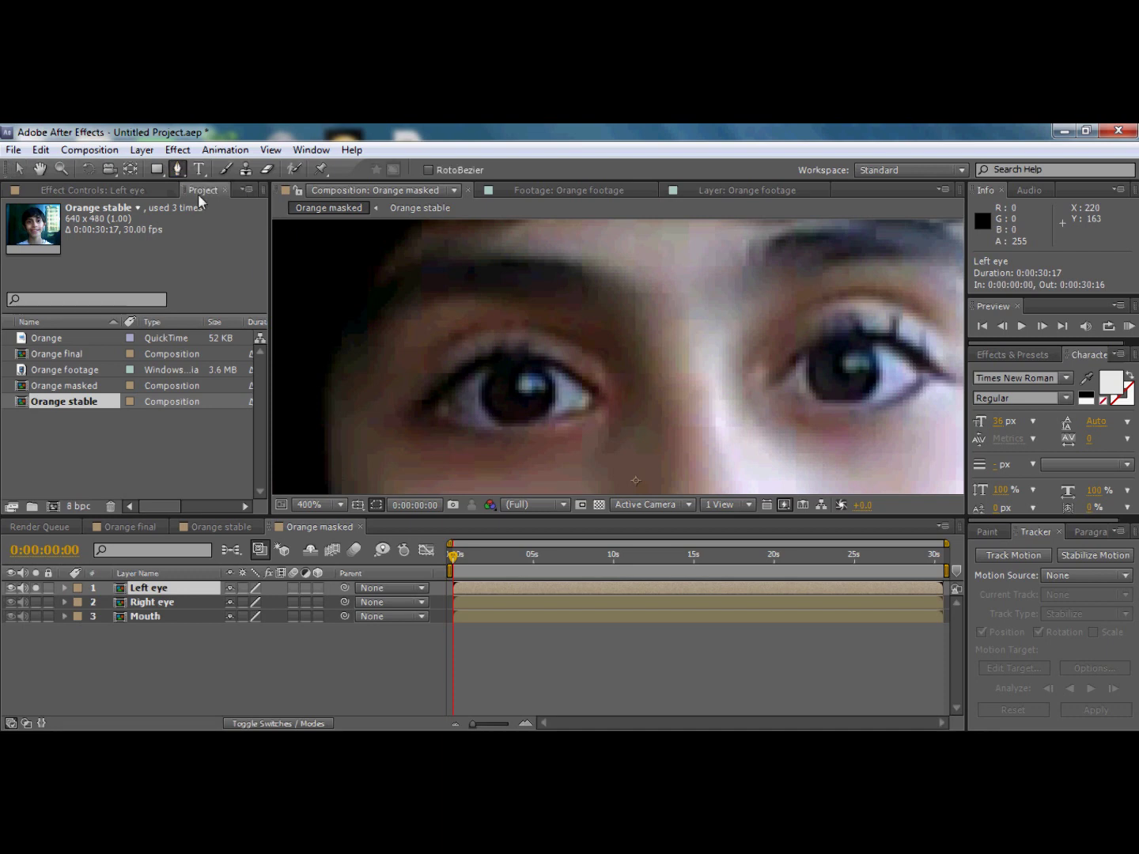
click(379, 416)
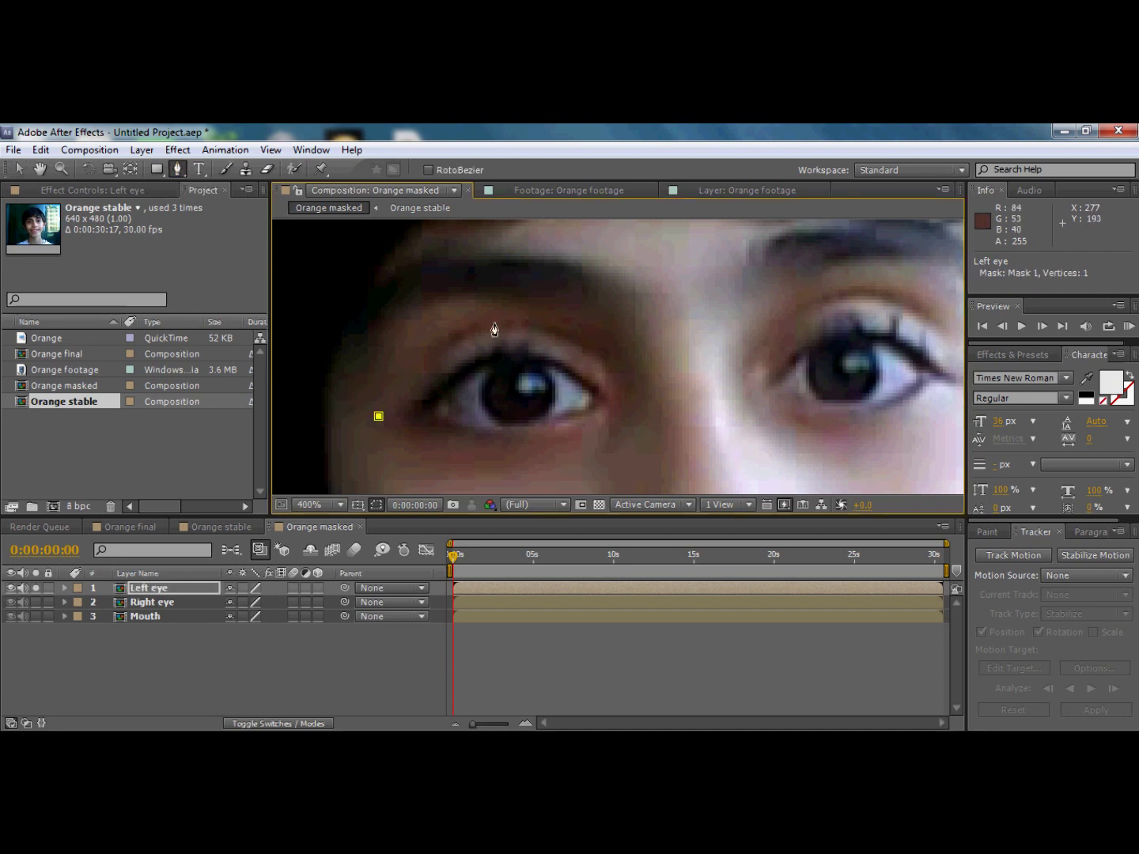
drag(497, 306, 563, 307)
click(634, 401)
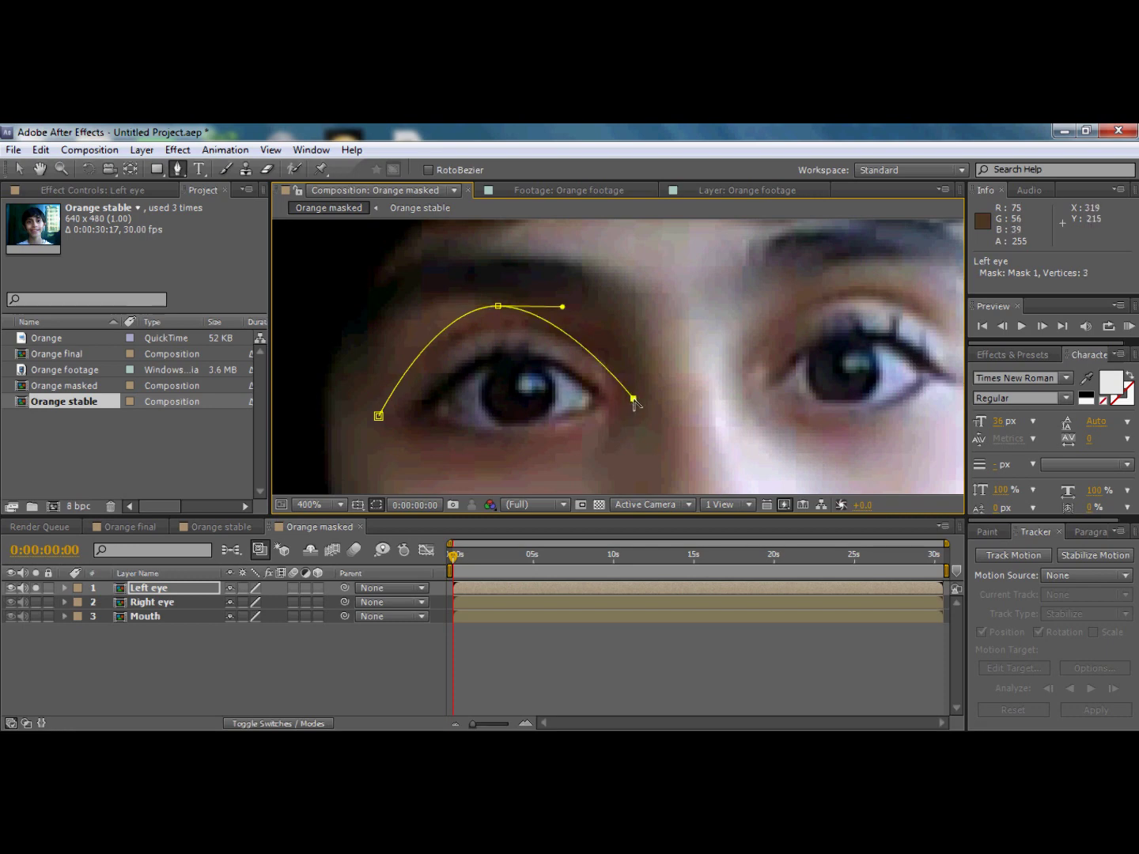
drag(525, 466, 444, 464)
drag(379, 417, 383, 430)
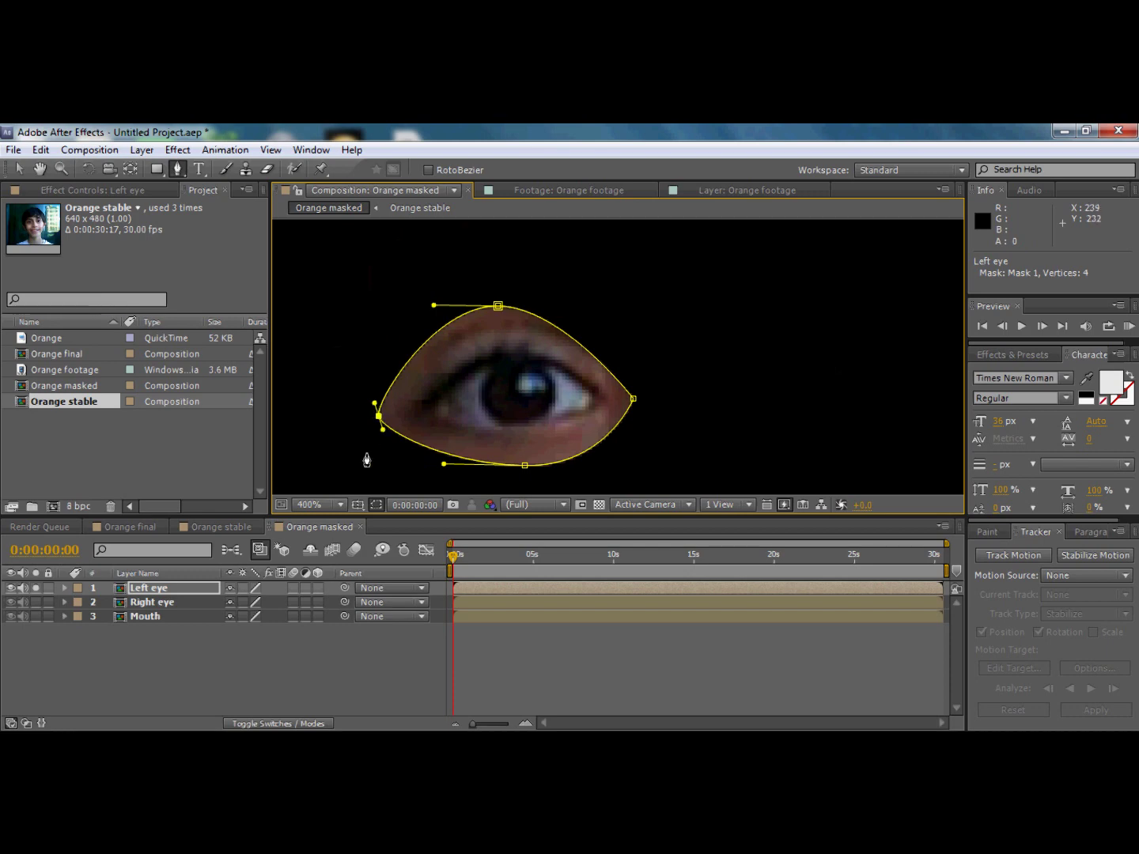
click(34, 589)
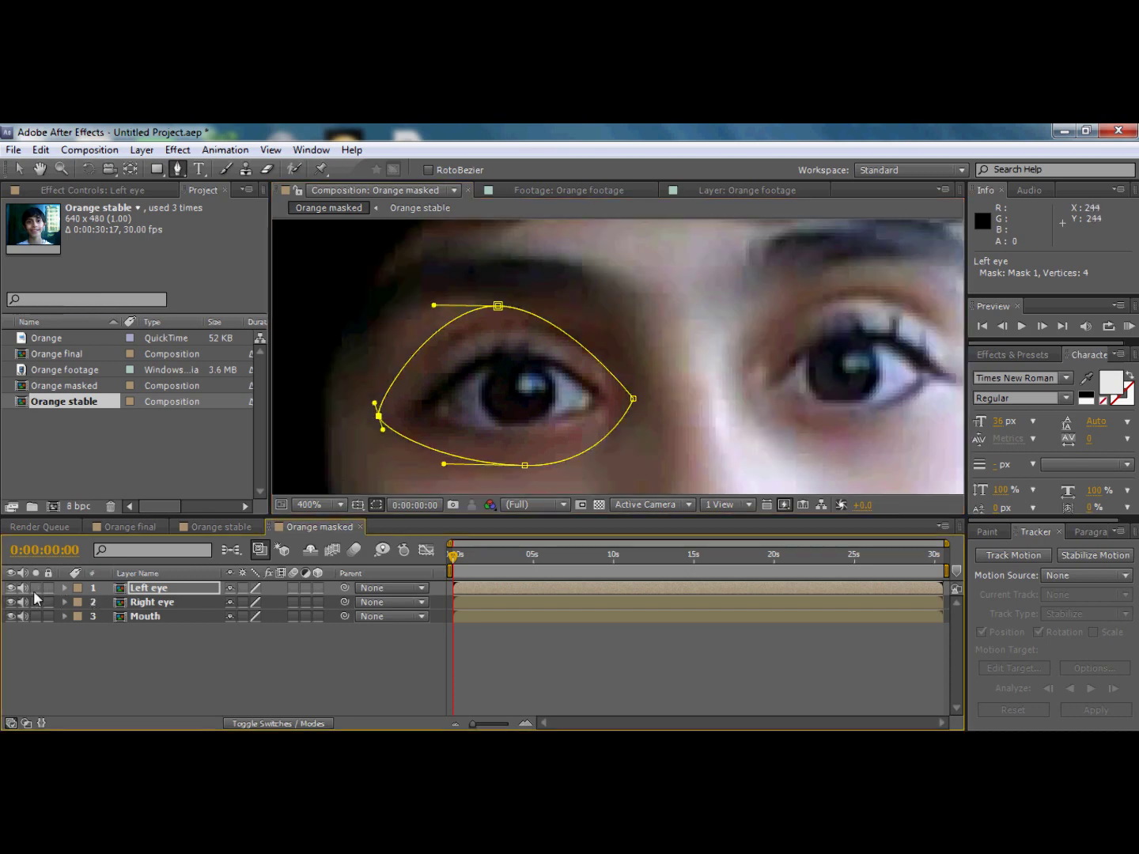
- Solo the Right eye layer and draw a closed four-point curved Pen mask around the eye on the image's right side
click(160, 604)
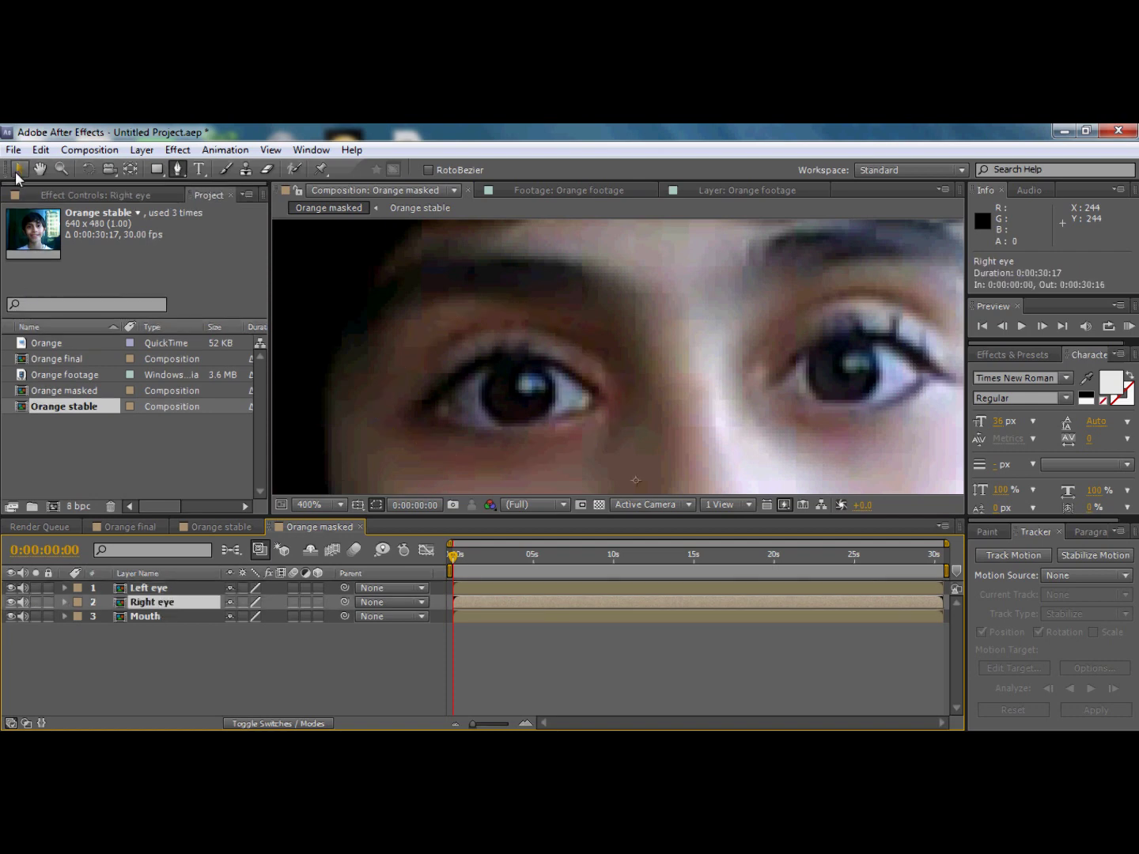
click(43, 169)
drag(949, 418, 590, 412)
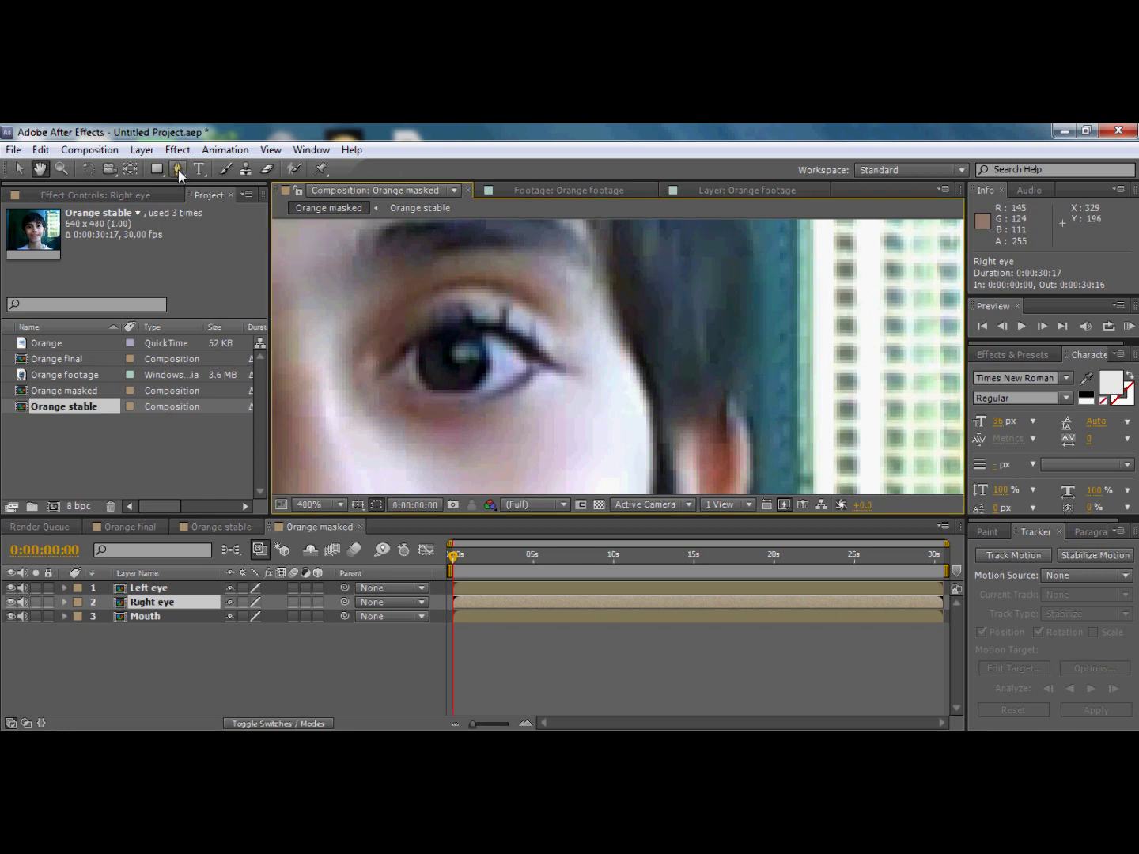
click(19, 169)
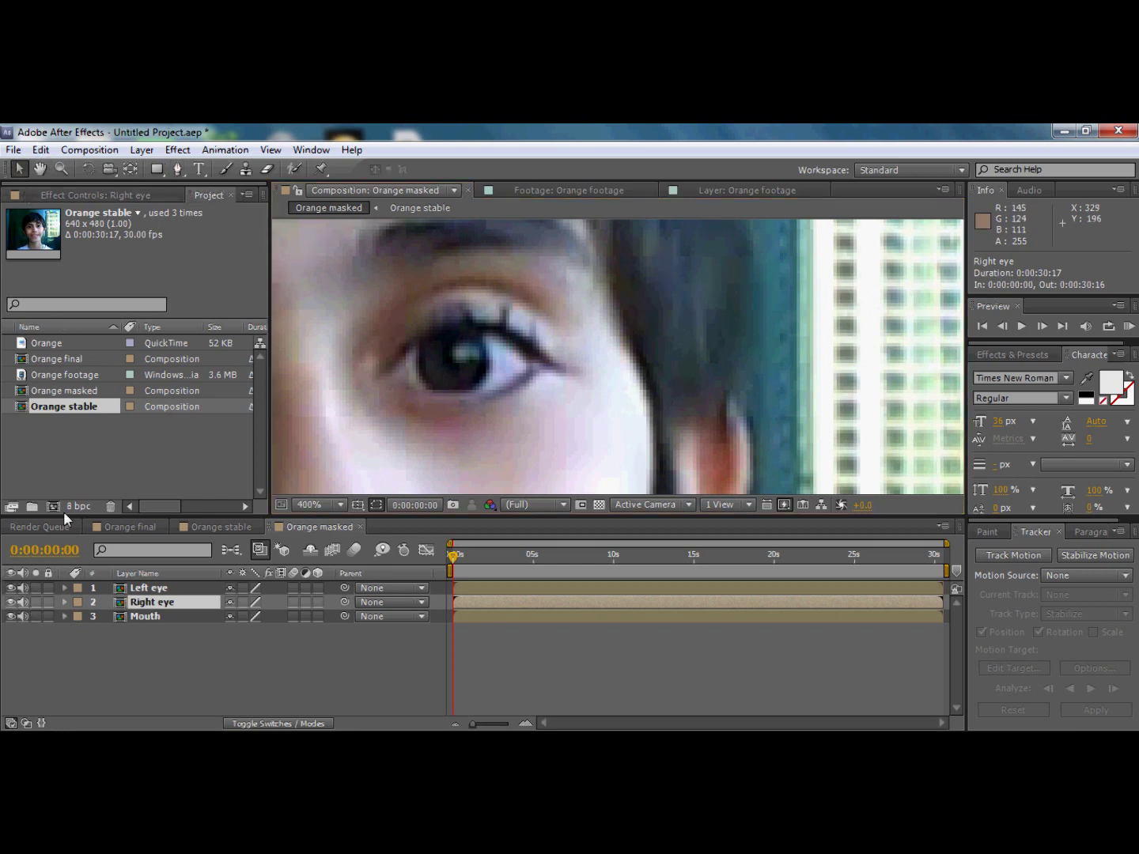
click(36, 602)
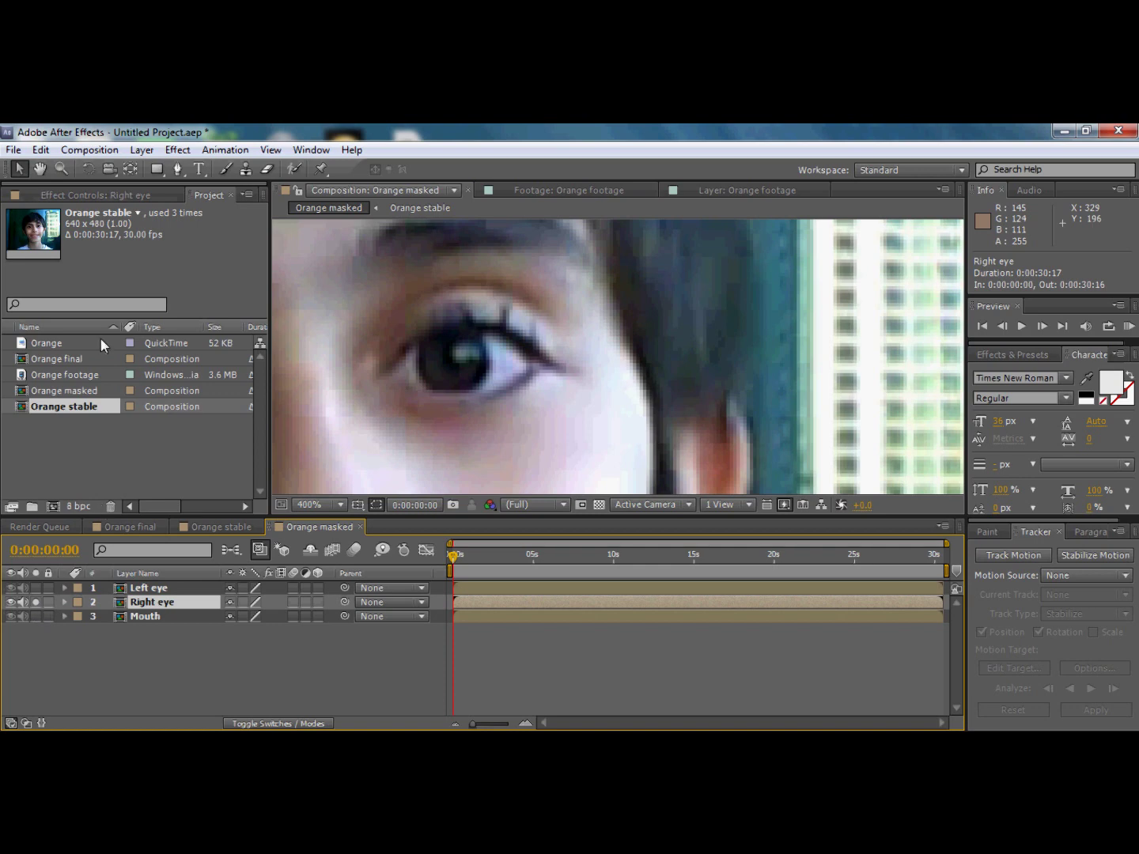
click(177, 169)
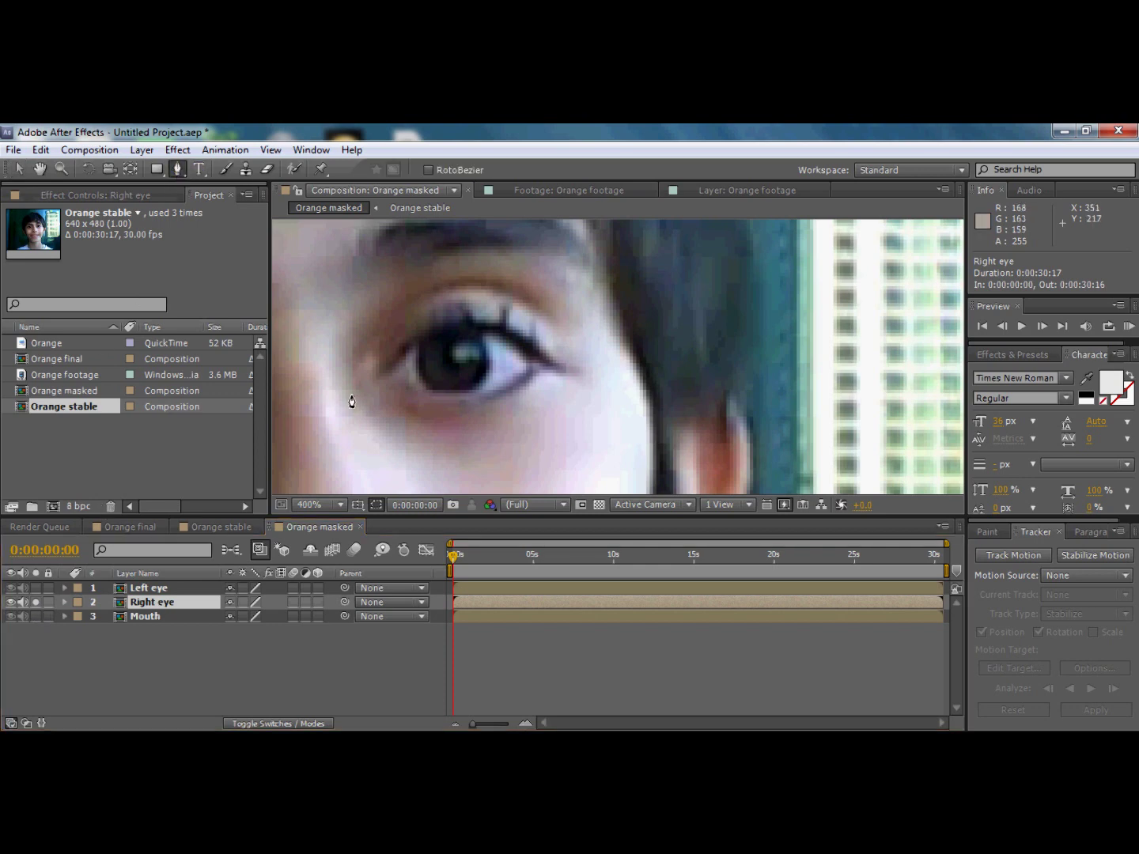
click(365, 377)
drag(428, 284, 481, 281)
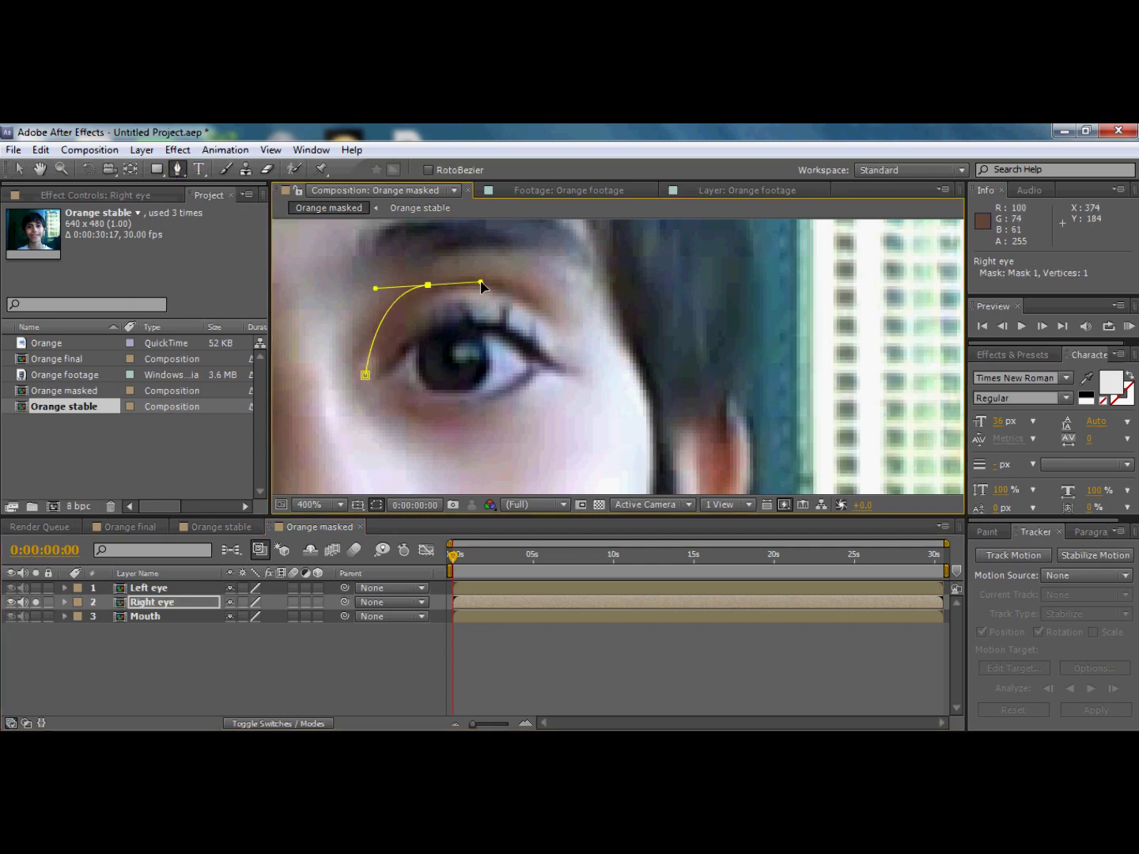
click(596, 372)
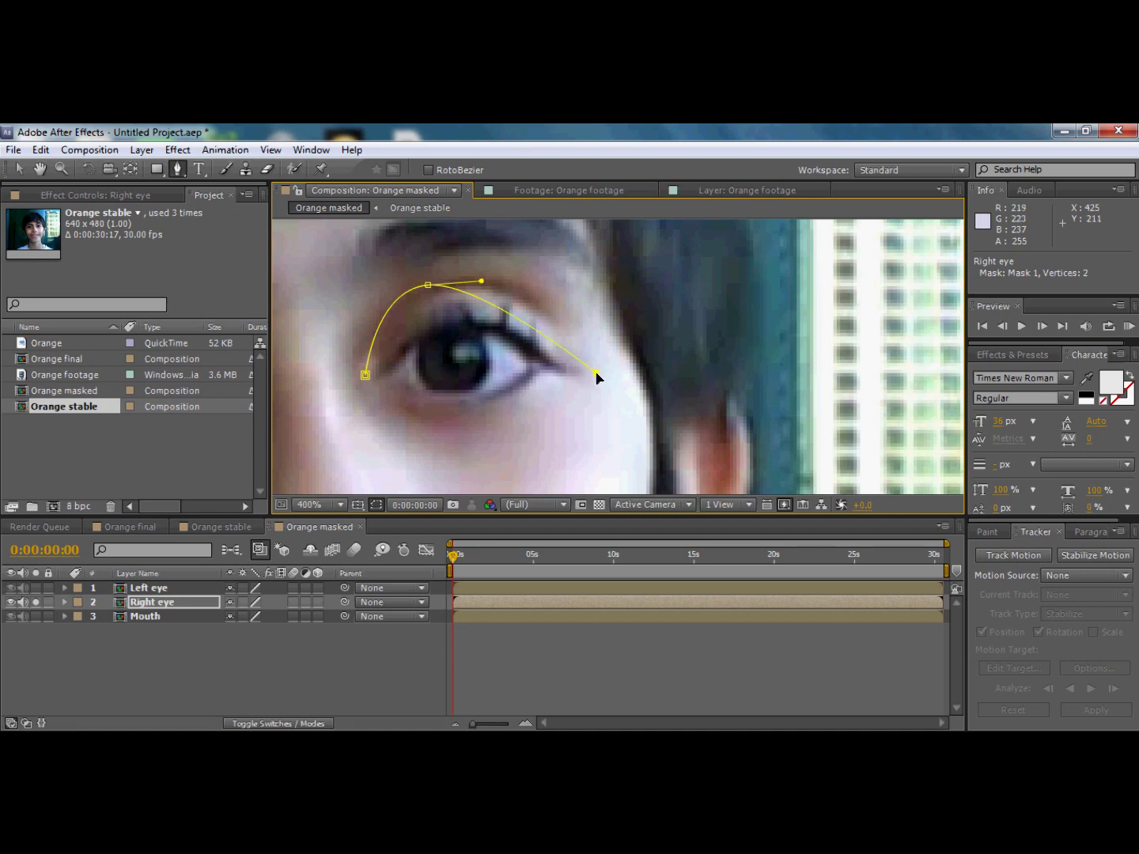
key(ctrl+z)
drag(609, 361, 582, 435)
drag(485, 444, 453, 447)
drag(364, 375, 369, 324)
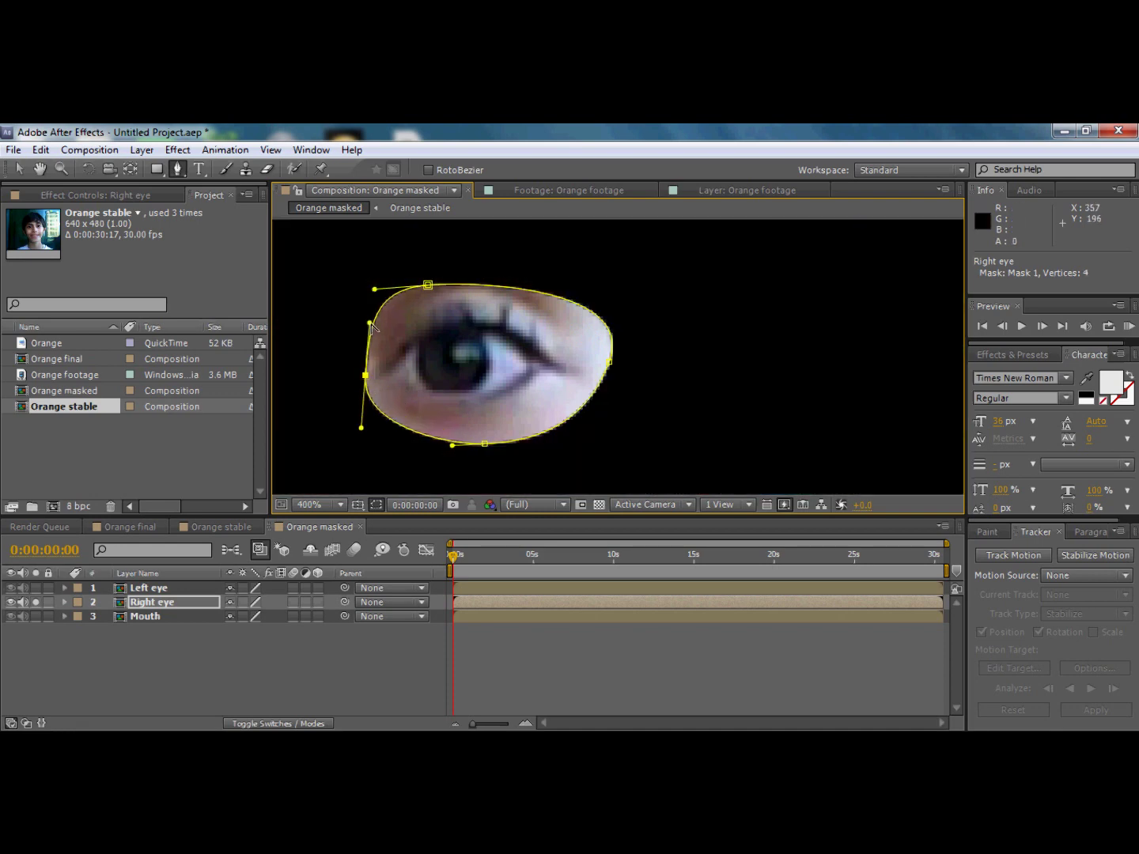
- Solo the Mouth layer instead of Right eye and draw a closed four-point curved Pen mask around the lips
click(177, 617)
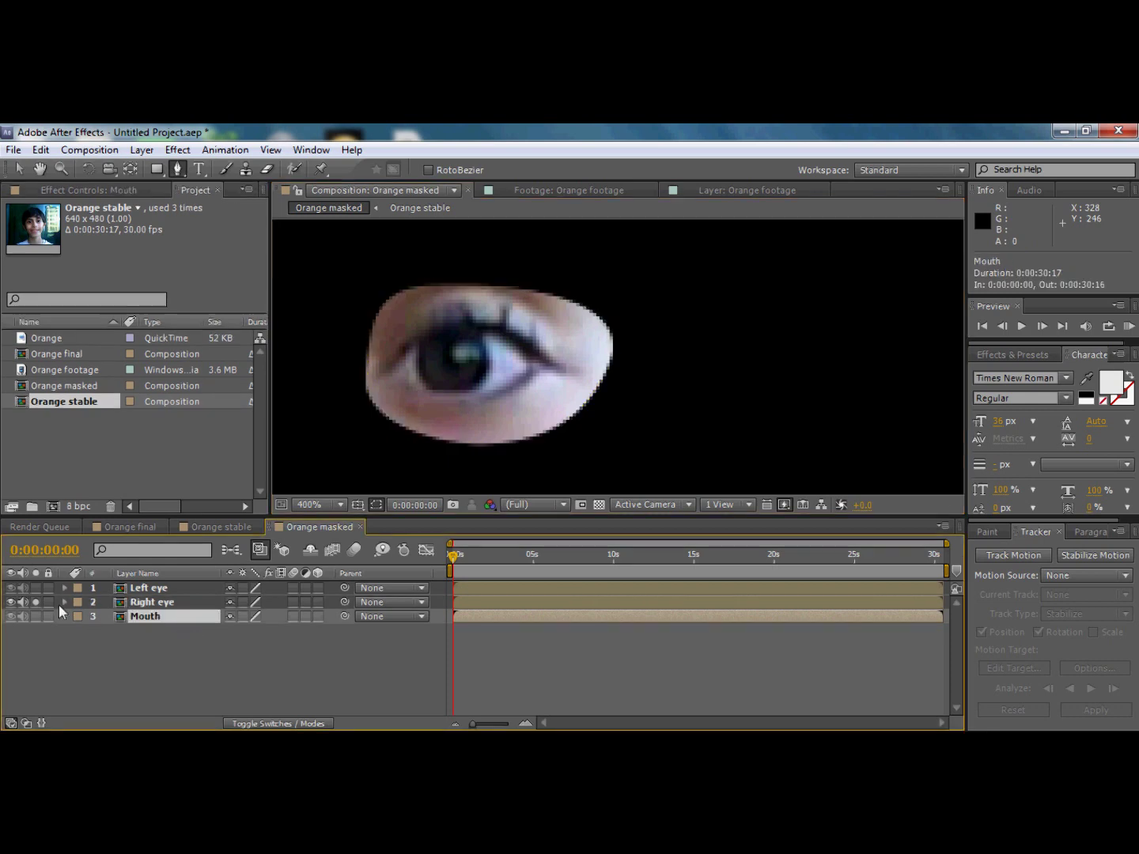
click(35, 601)
click(35, 616)
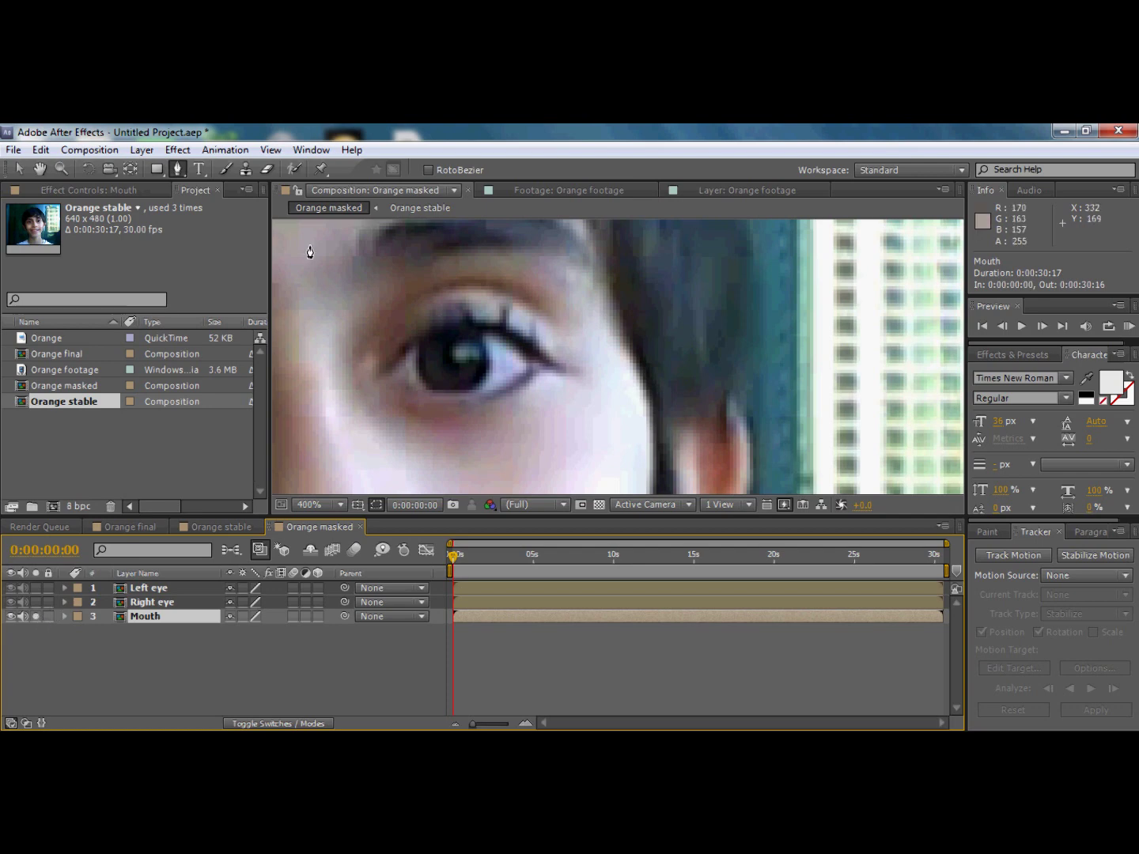
click(39, 169)
drag(471, 490, 628, 307)
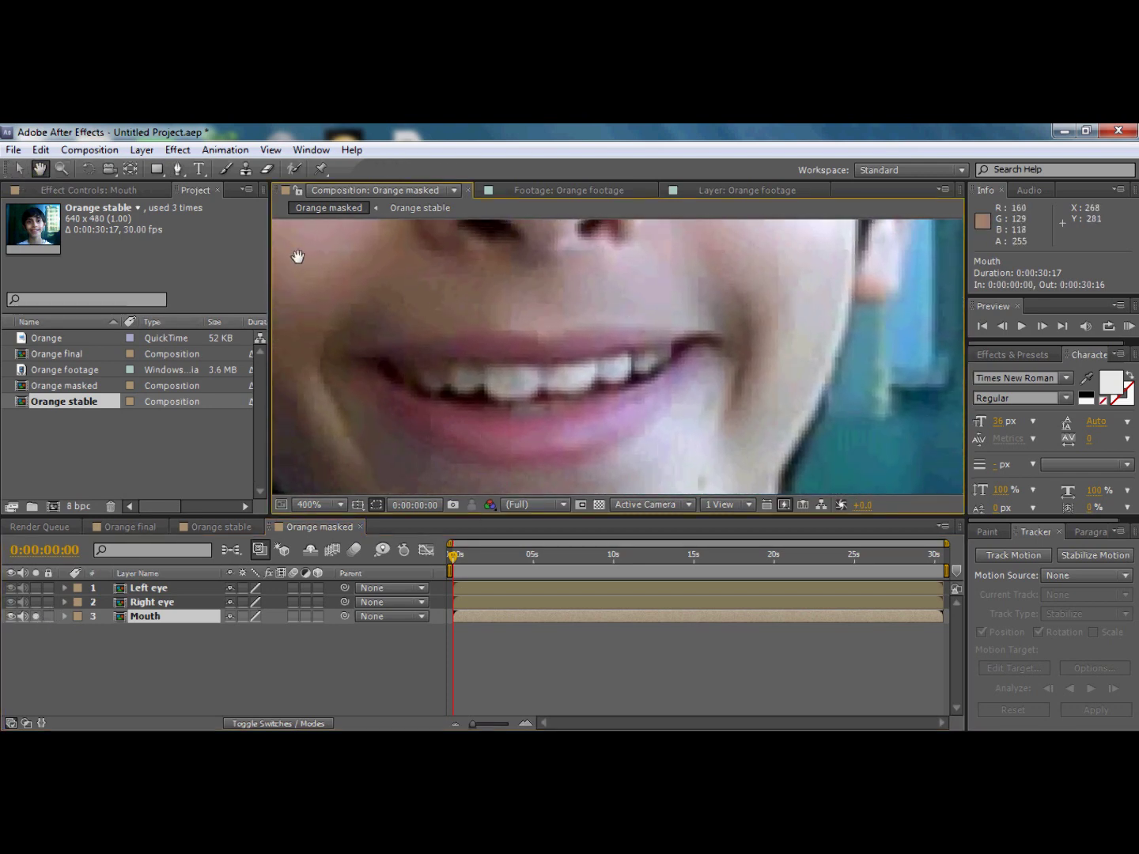
click(178, 168)
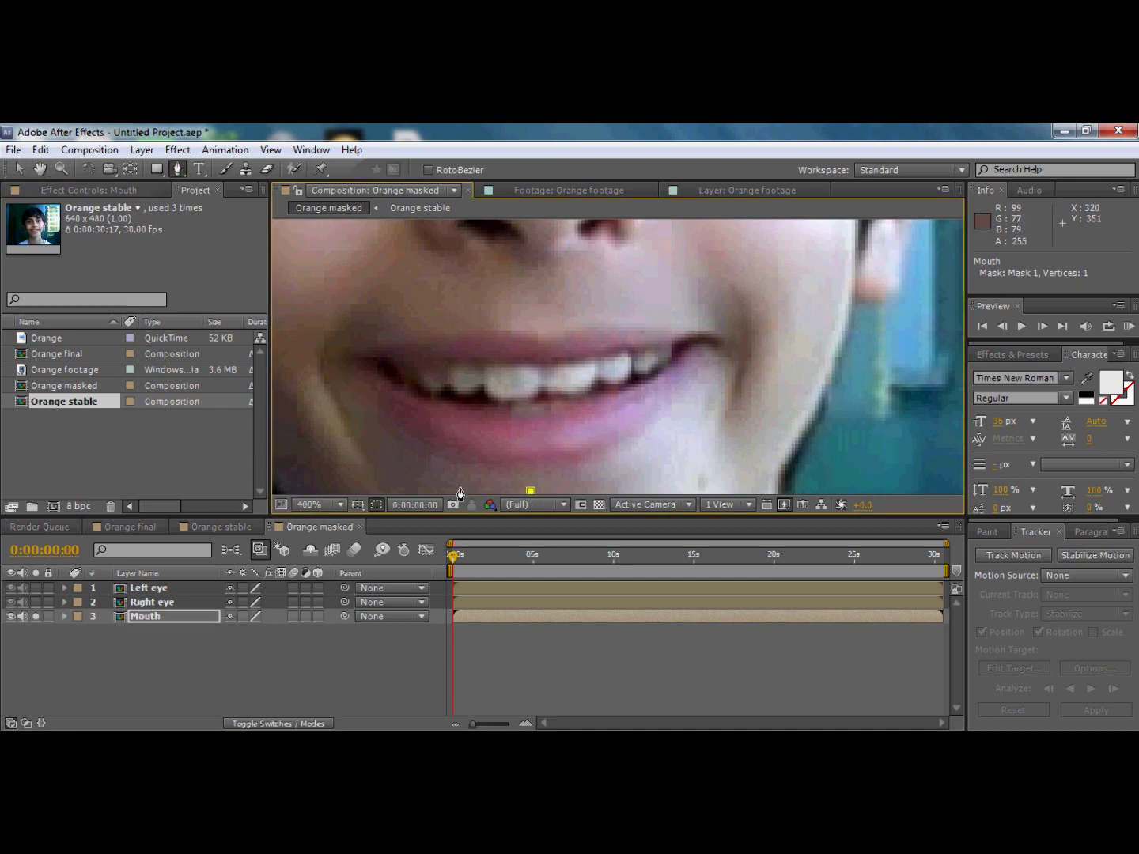
key(ctrl+z)
click(326, 390)
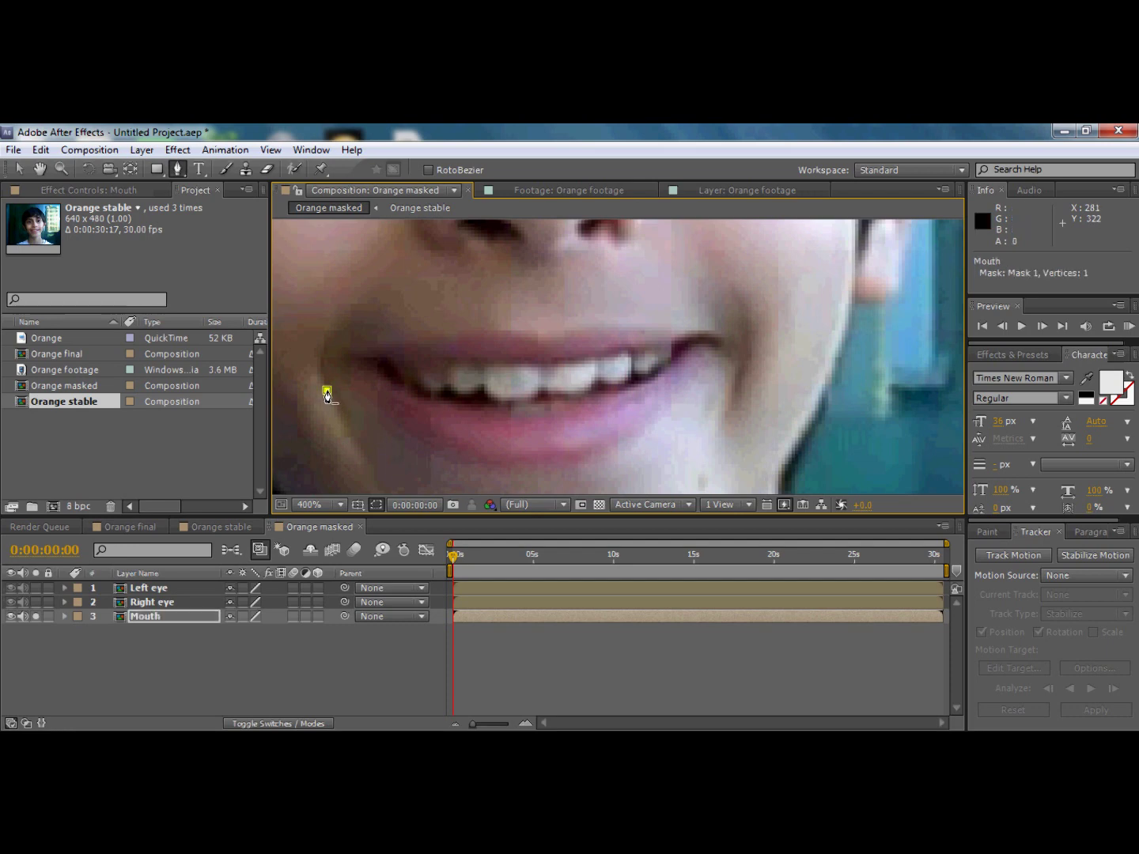
drag(501, 290, 744, 288)
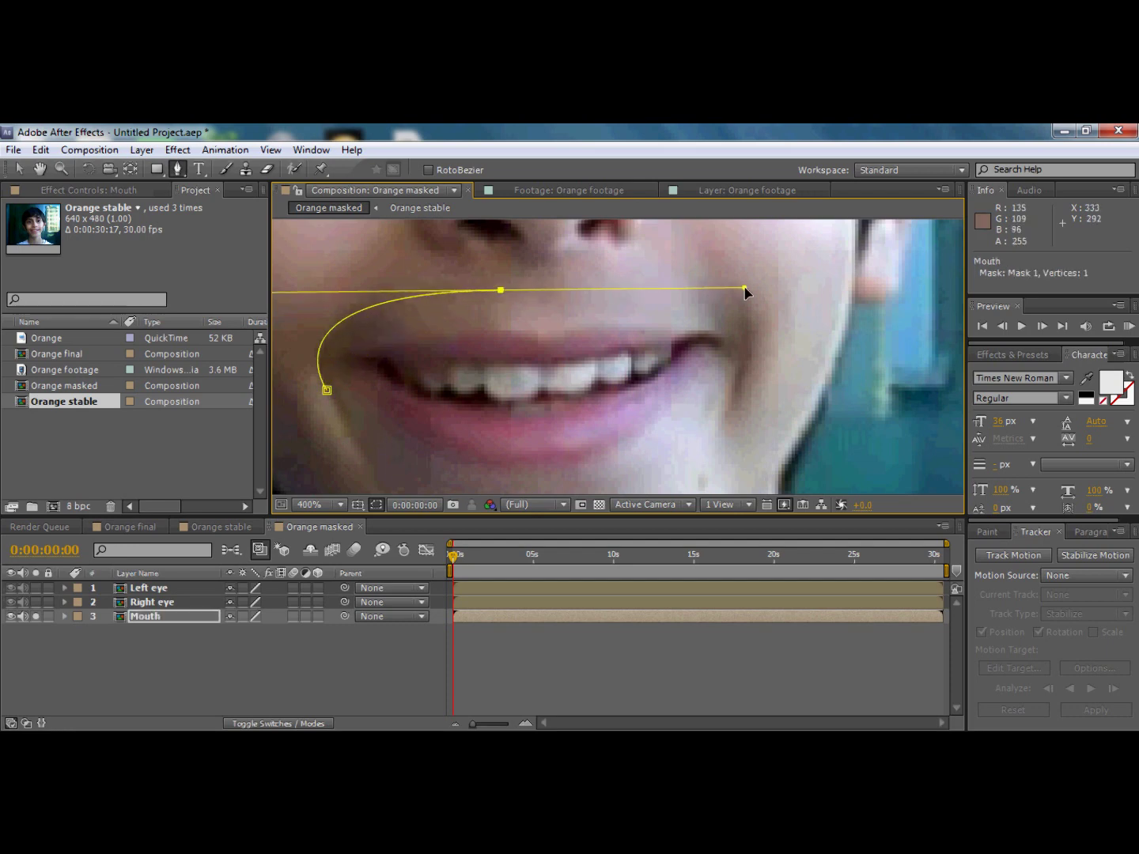
click(768, 361)
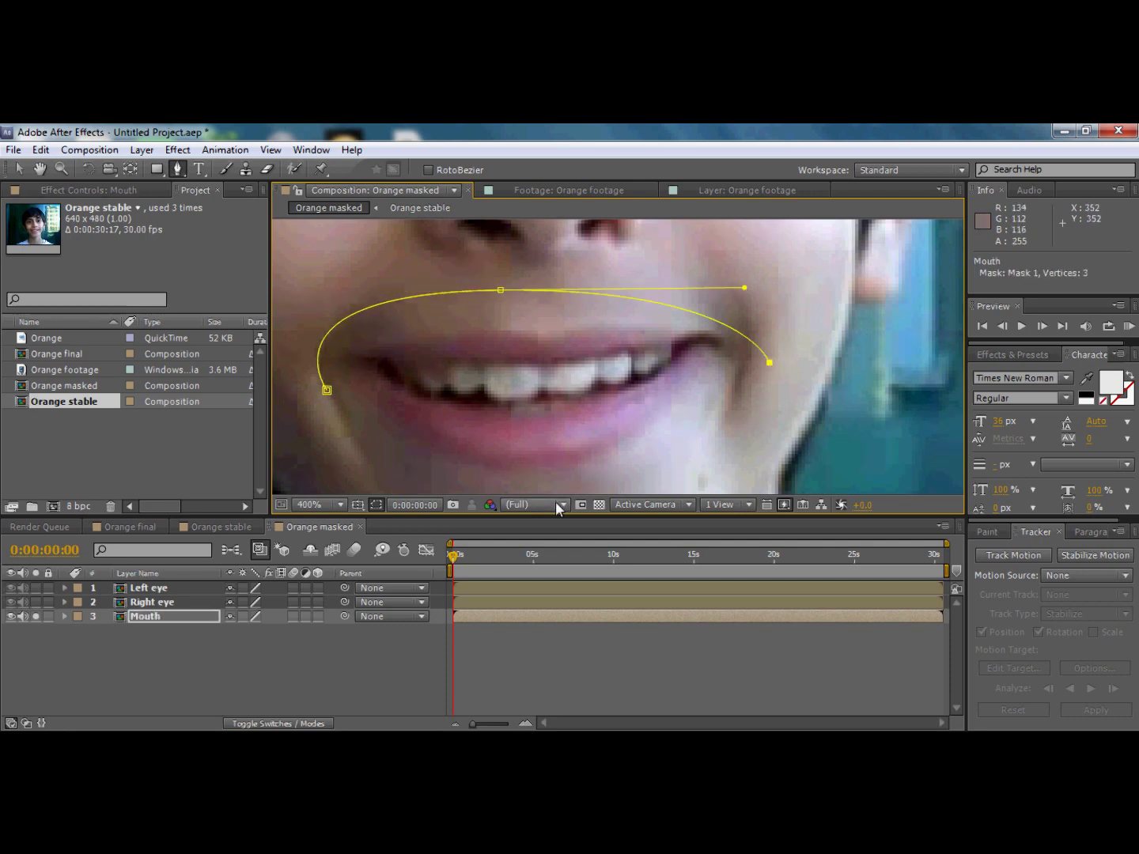
drag(543, 492, 386, 488)
click(326, 390)
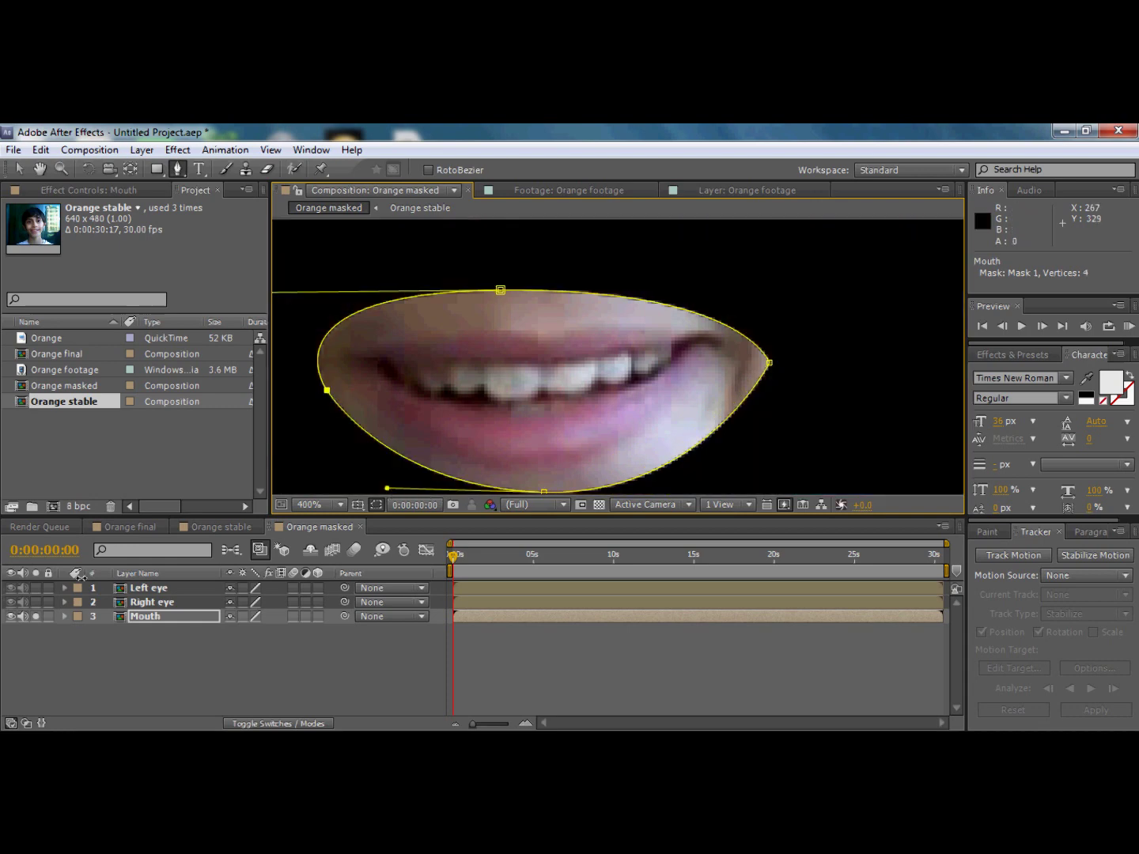
- Solo the Left eye and Right eye layers together with the Mouth layer
click(35, 616)
click(19, 169)
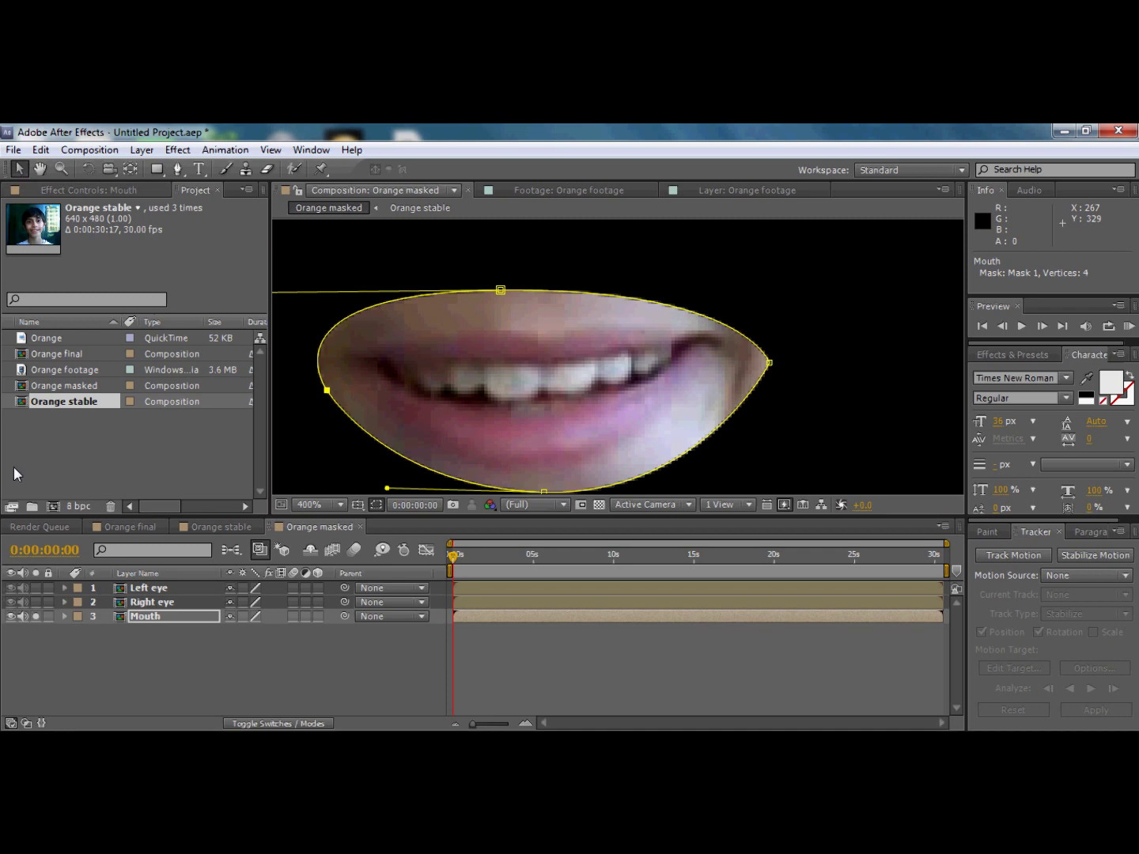
click(34, 590)
click(35, 602)
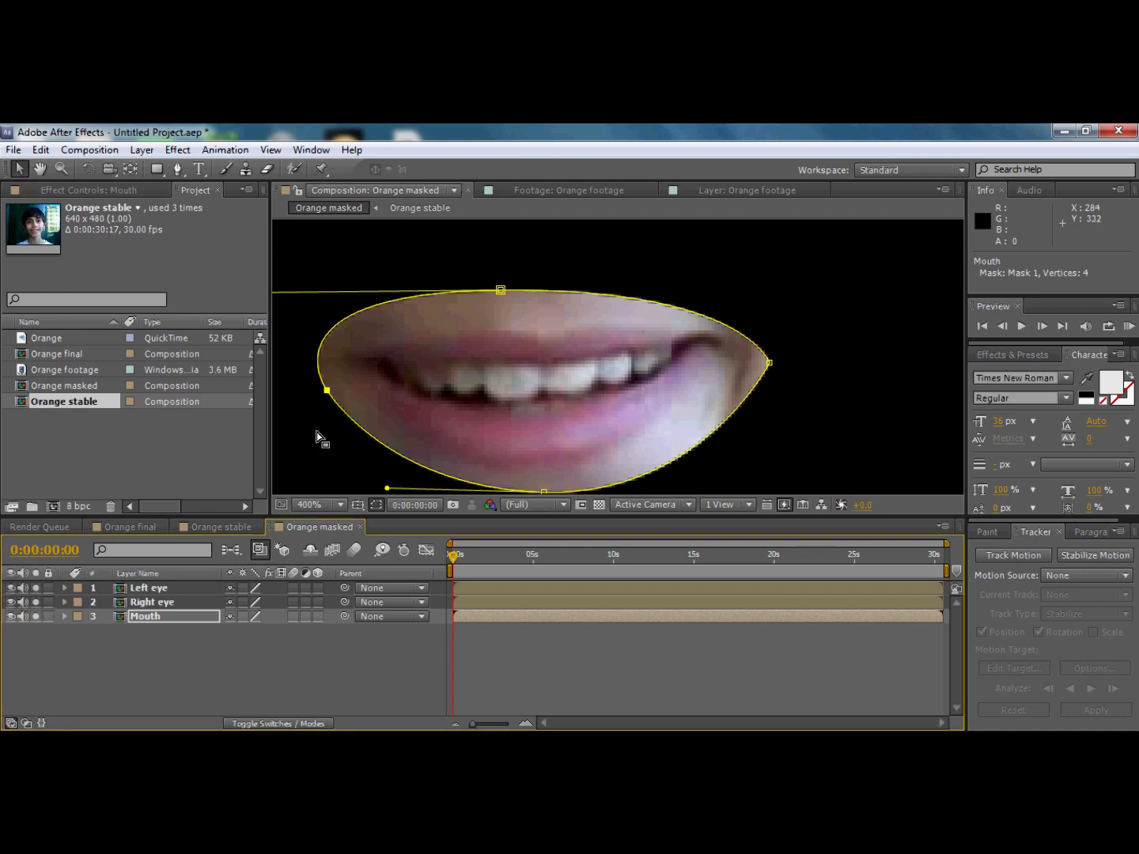
- Nudge the Left eye layer slightly upward in the composition to about position 321, 237
key(comma)
key(comma)
key(comma)
key(comma)
key(comma)
key(comma)
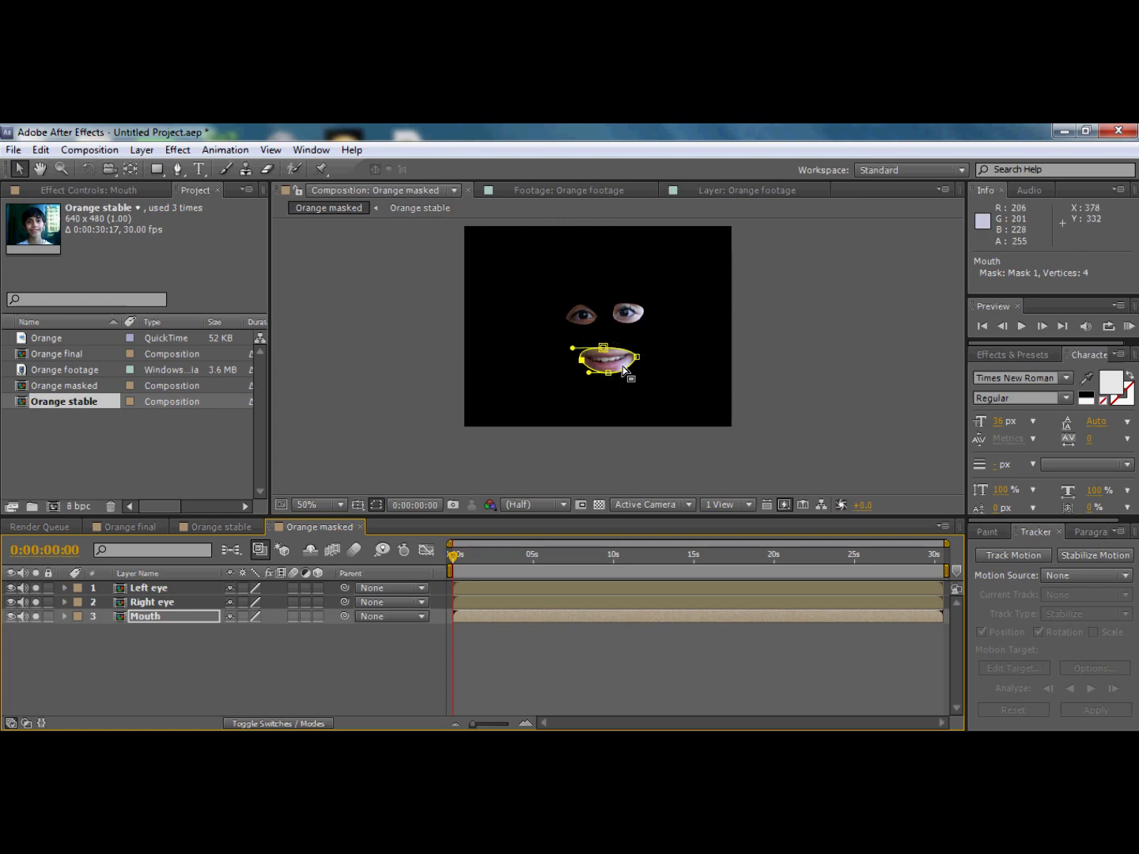
key(period)
key(period)
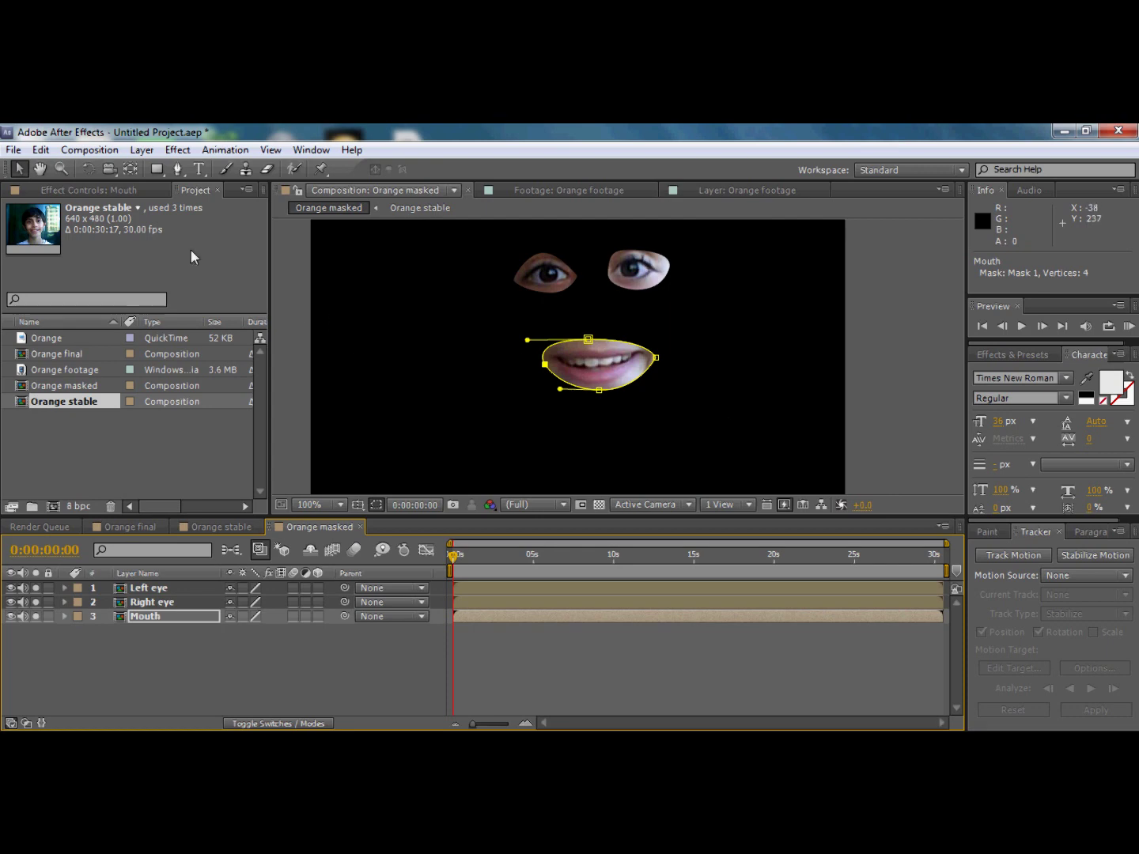
click(38, 168)
drag(399, 265, 328, 337)
click(19, 169)
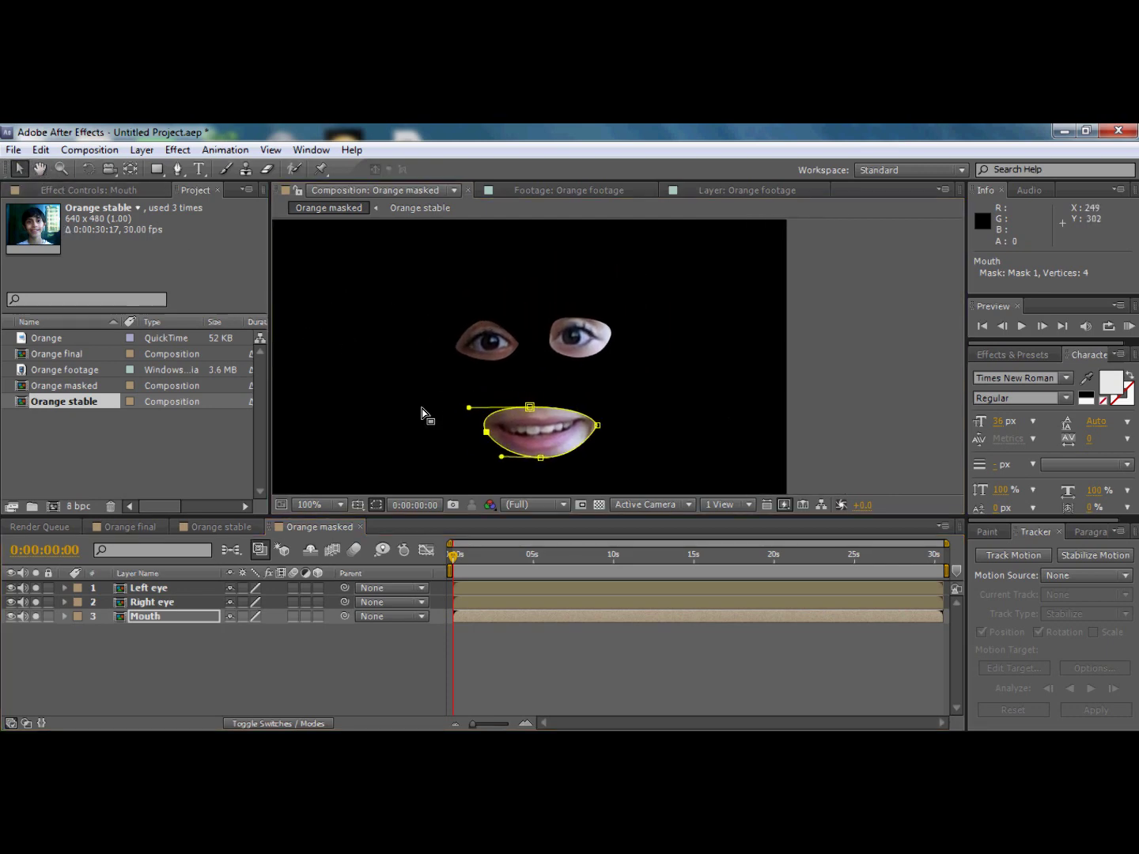
click(495, 348)
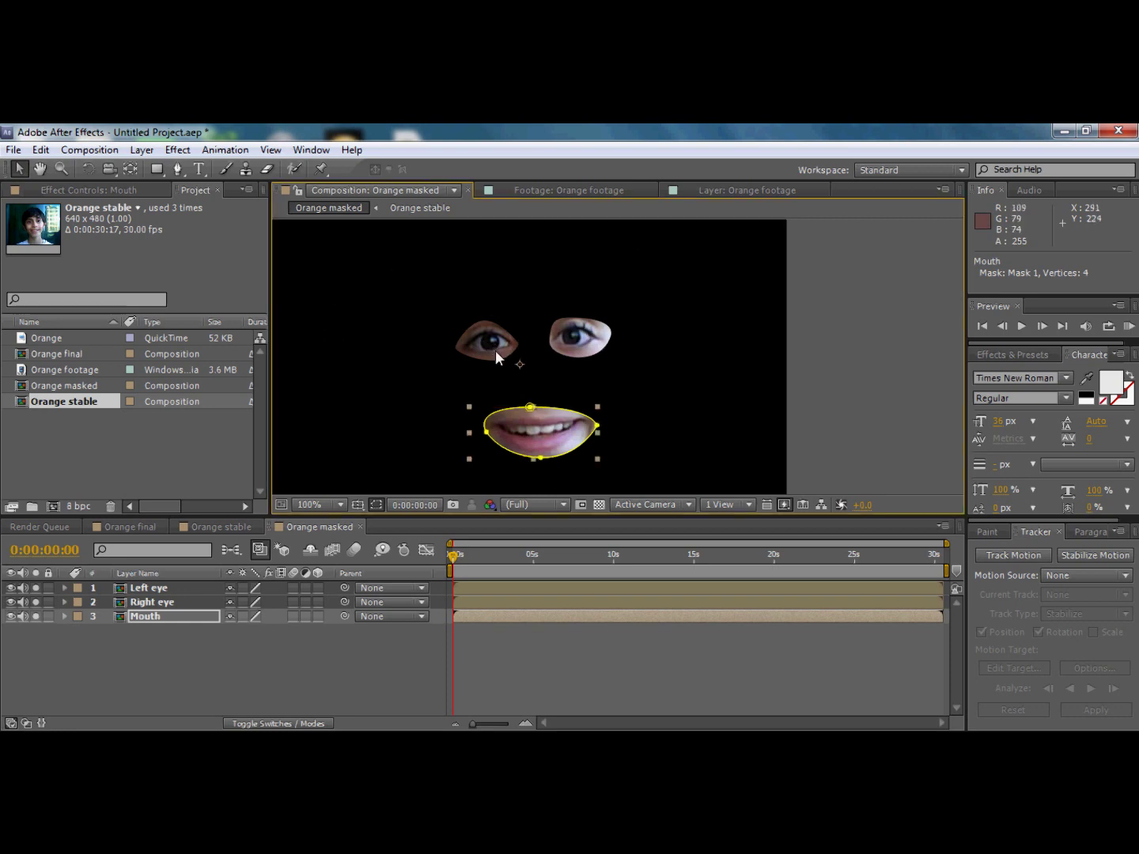
click(409, 404)
click(172, 589)
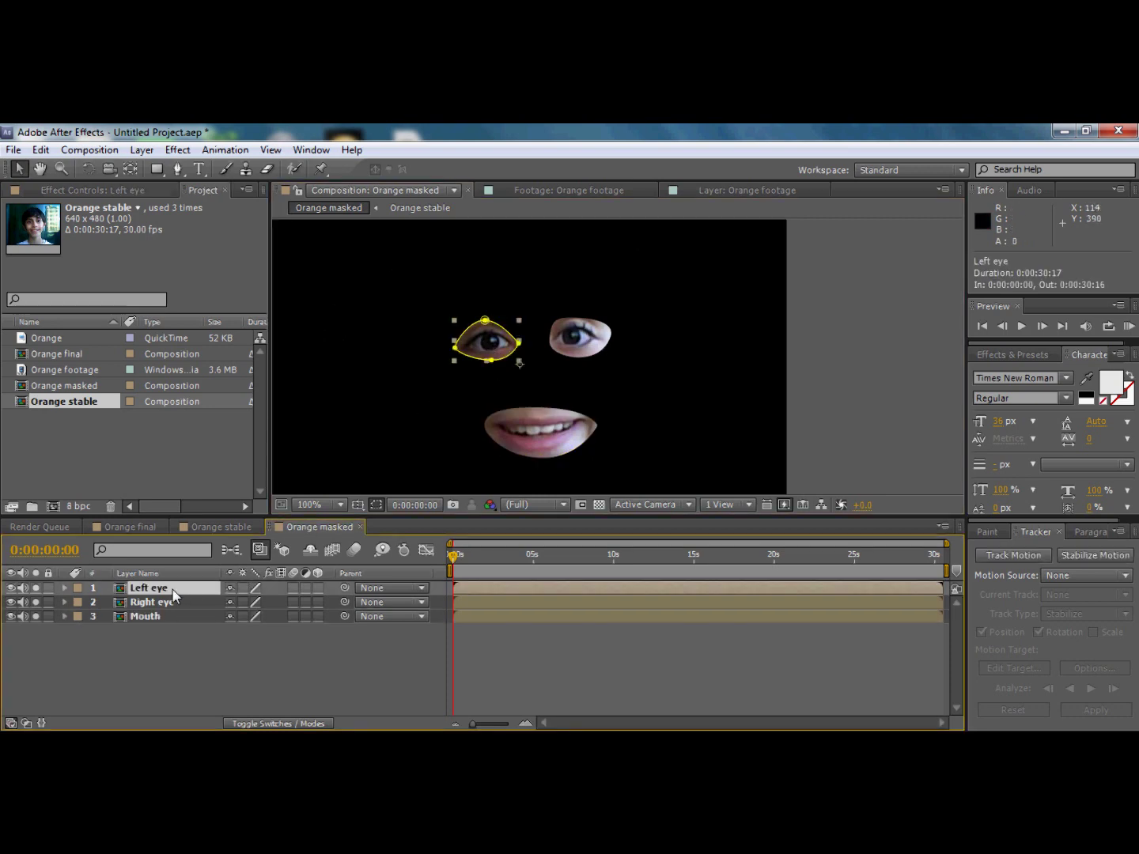
drag(476, 339, 478, 337)
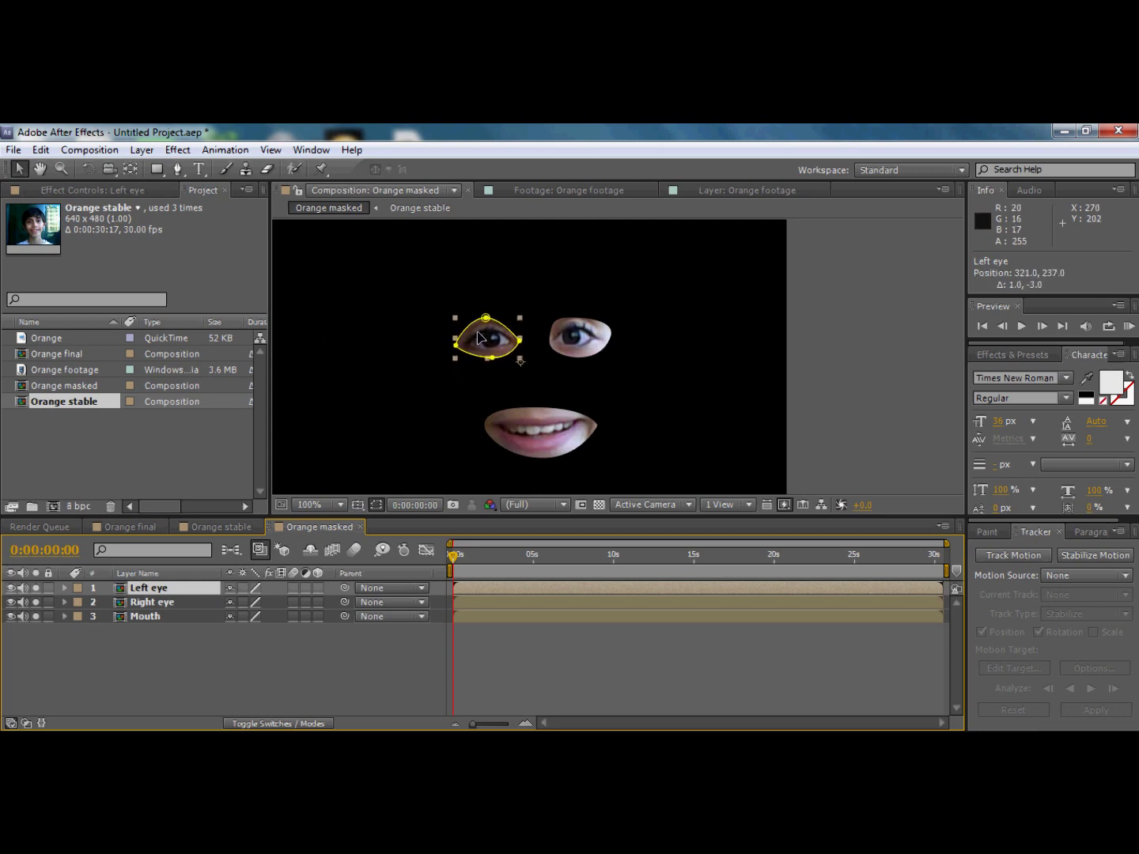
- Delete the Right eye layer and paste a copy of the Left eye layer in its place
click(172, 600)
key(Delete)
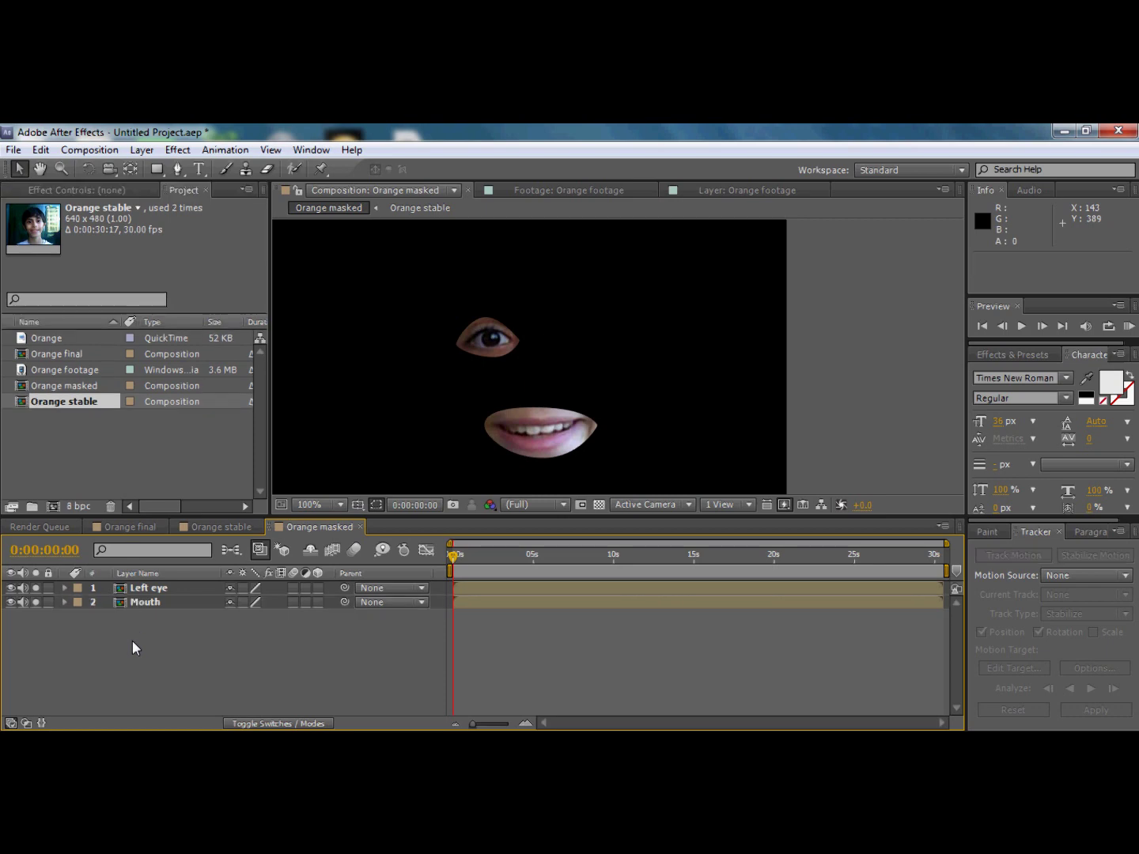
click(167, 591)
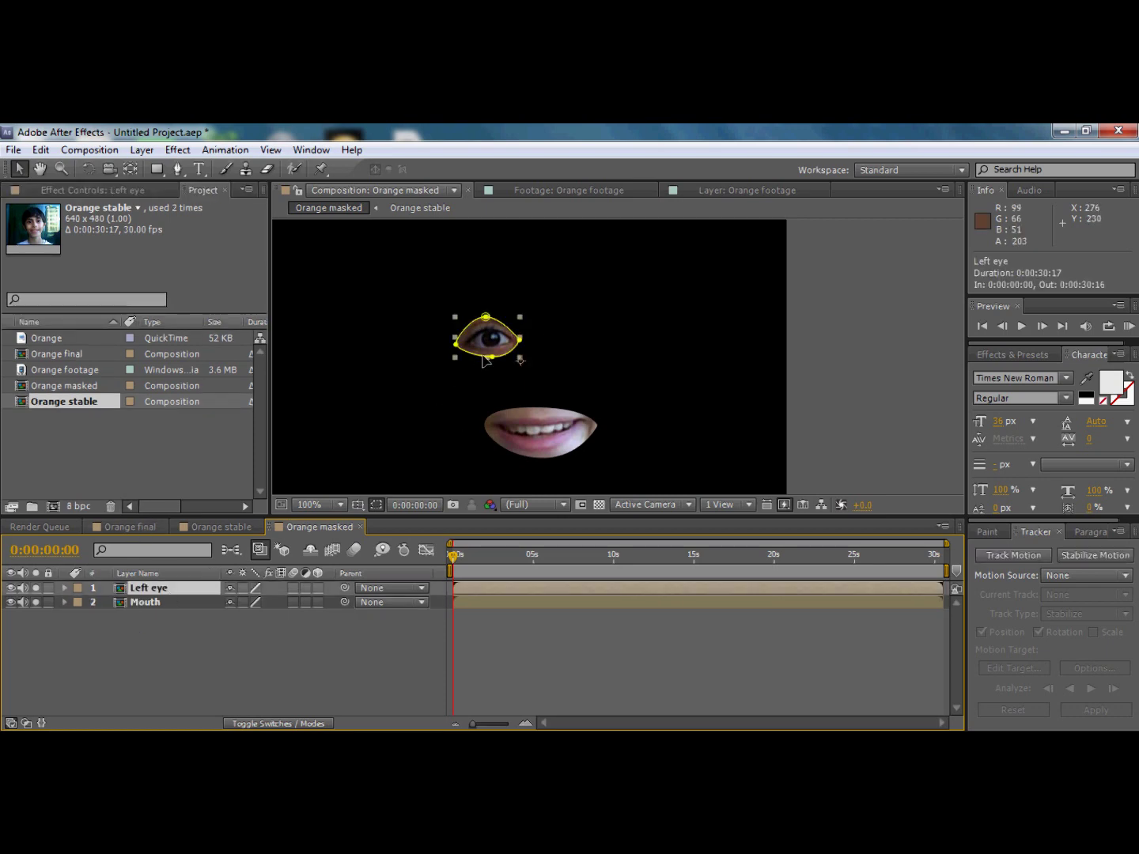
key(ctrl+v)
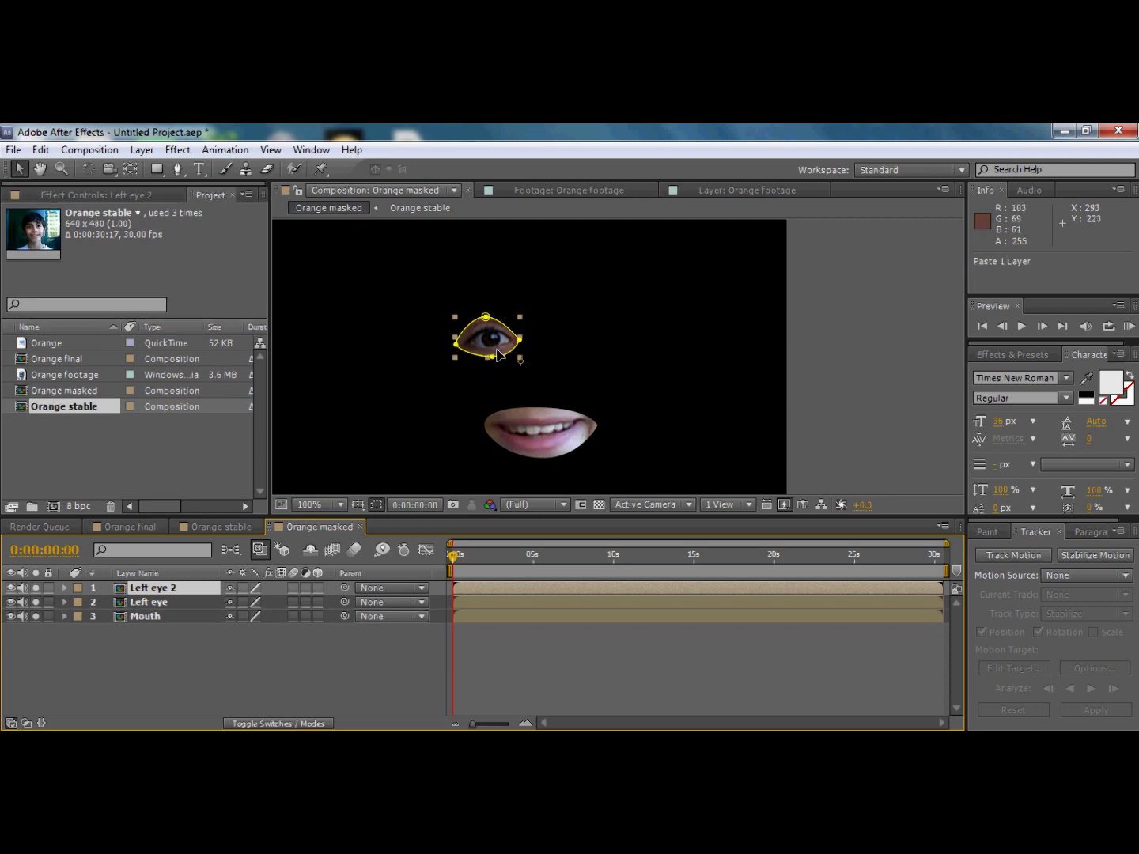
- Rename the pasted eye layer "Right eye" and move it horizontally to the other side of the face, level with the Left eye
right_click(141, 590)
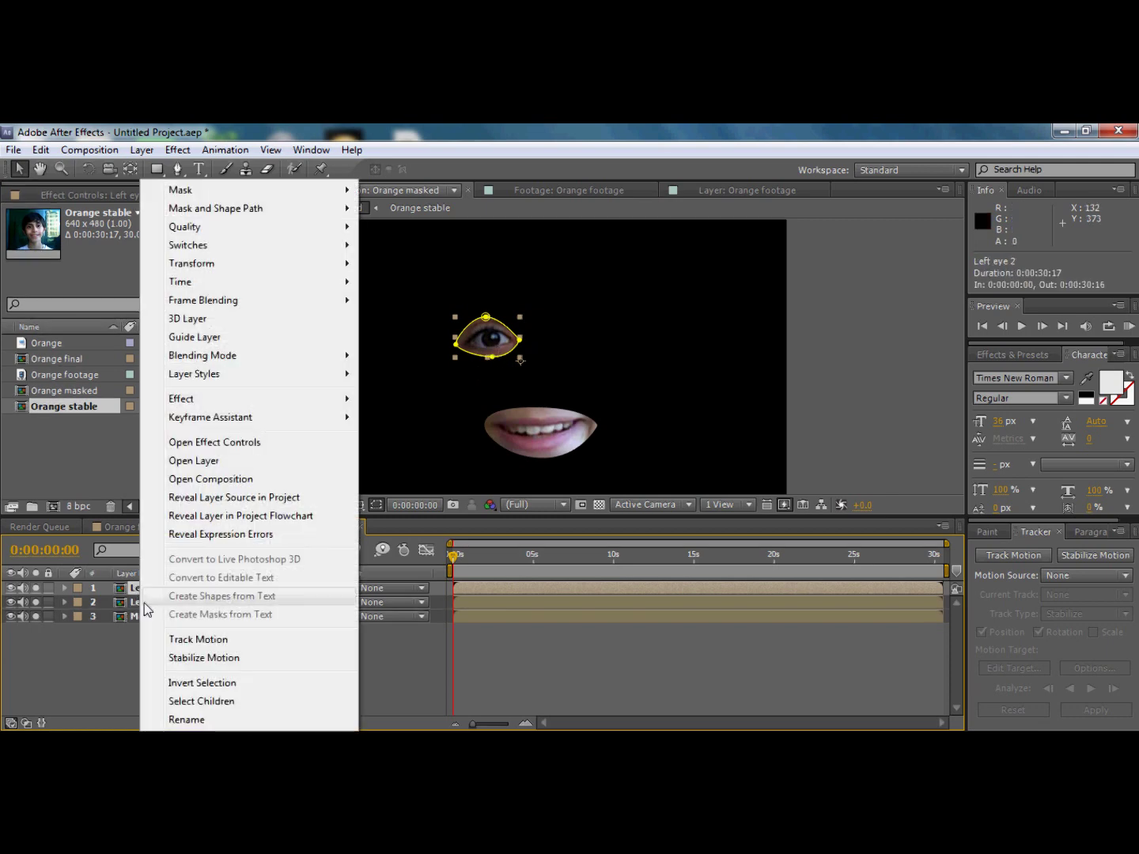
click(186, 720)
text(Right eye)
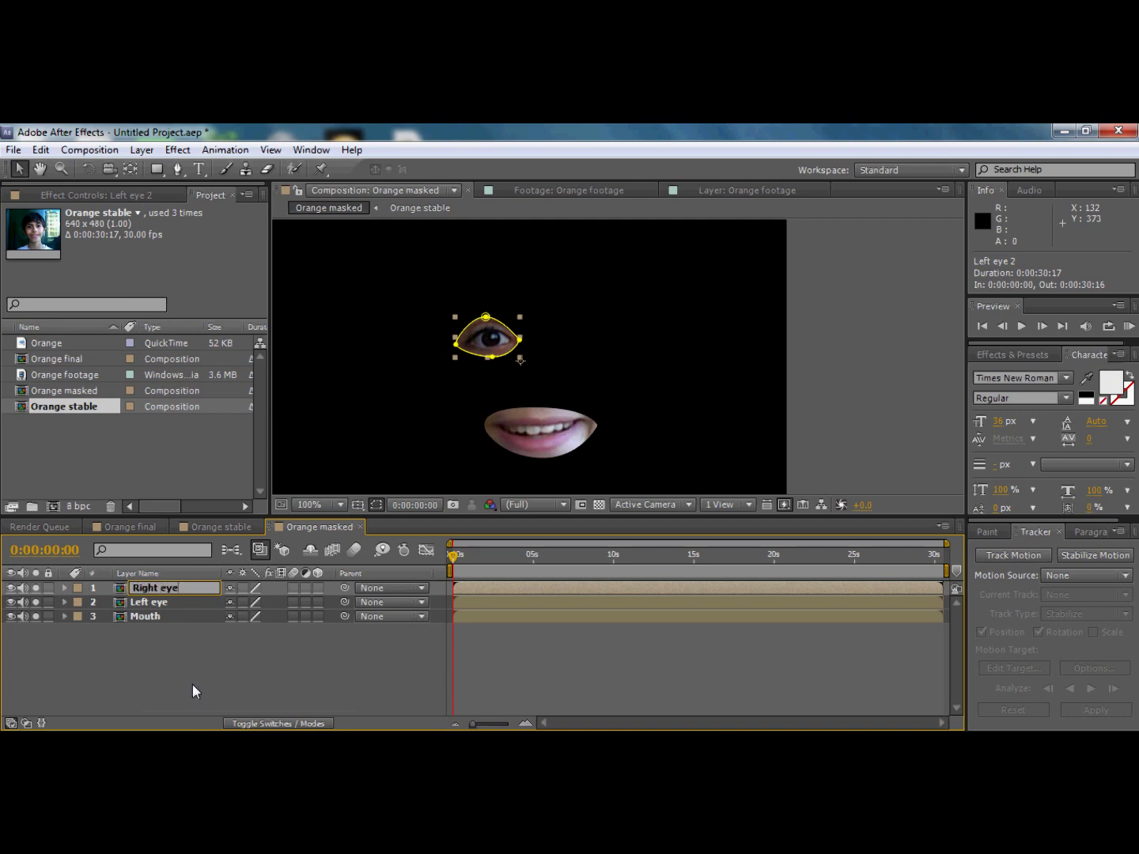
drag(459, 341, 576, 337)
- Move the Mouth layer up to about position 307, 203 and shift both eyes slightly downward, placing Left eye at about 327, 245
drag(560, 432, 552, 403)
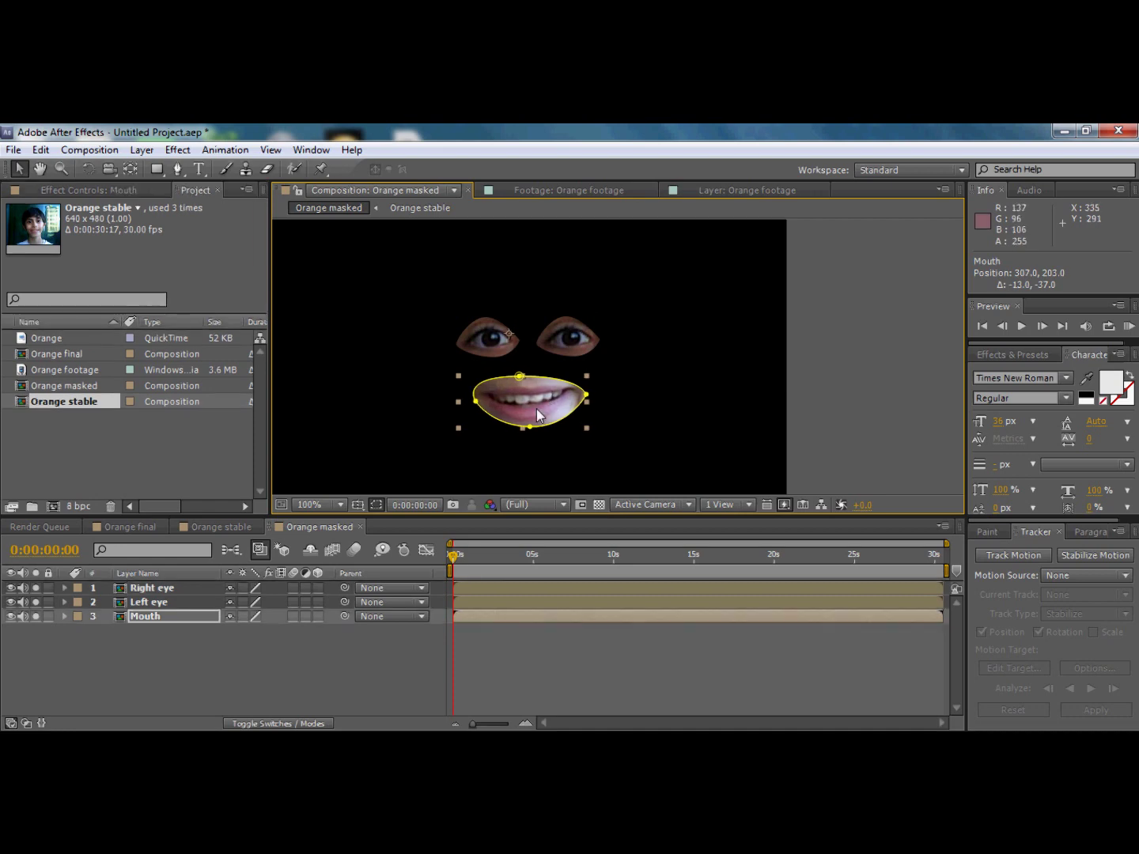
click(381, 380)
drag(484, 340, 492, 347)
drag(564, 343, 575, 349)
drag(506, 345, 500, 345)
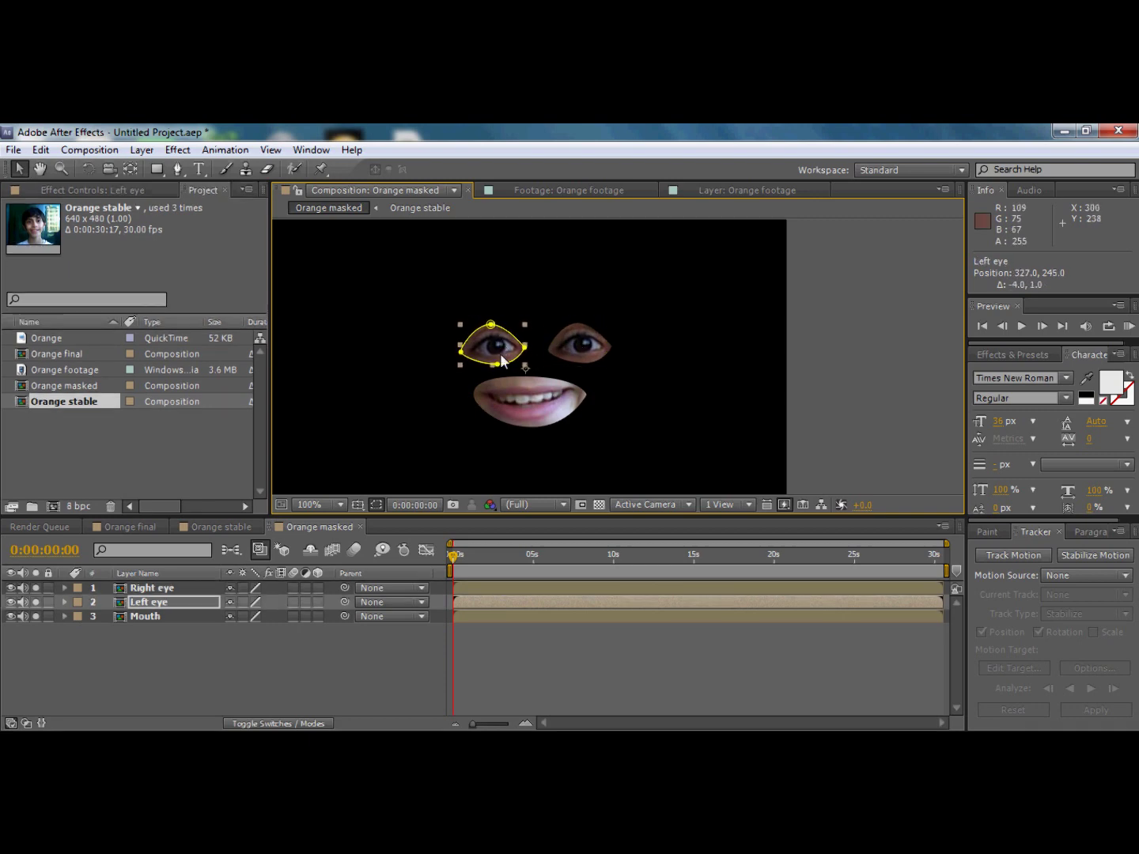
click(459, 387)
drag(458, 375, 474, 387)
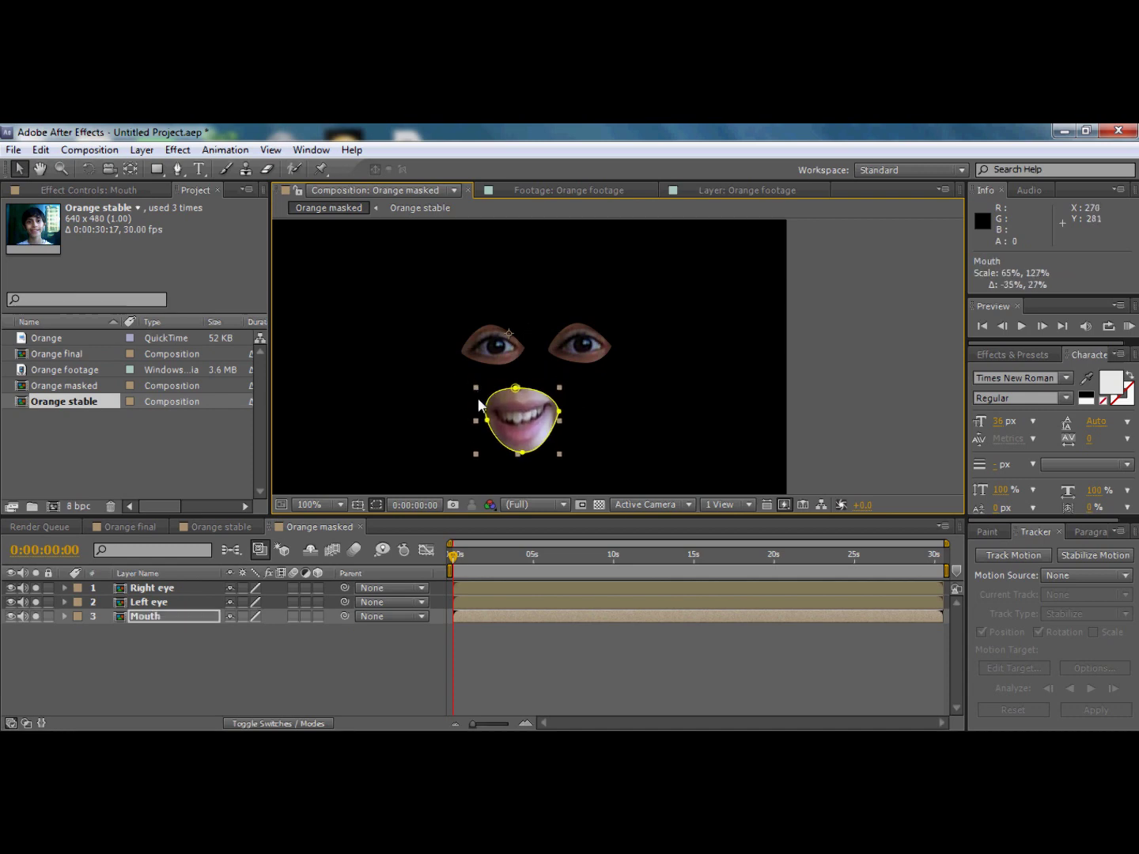
key(ctrl+z)
- Scale the Mouth layer down slightly and center it beneath the eyes at about position 327, 199
drag(586, 428, 567, 413)
drag(499, 390, 513, 394)
mouse_move(584, 421)
mouse_down()
mouse_move(555, 394)
mouse_move(599, 431)
mouse_move(571, 403)
mouse_up()
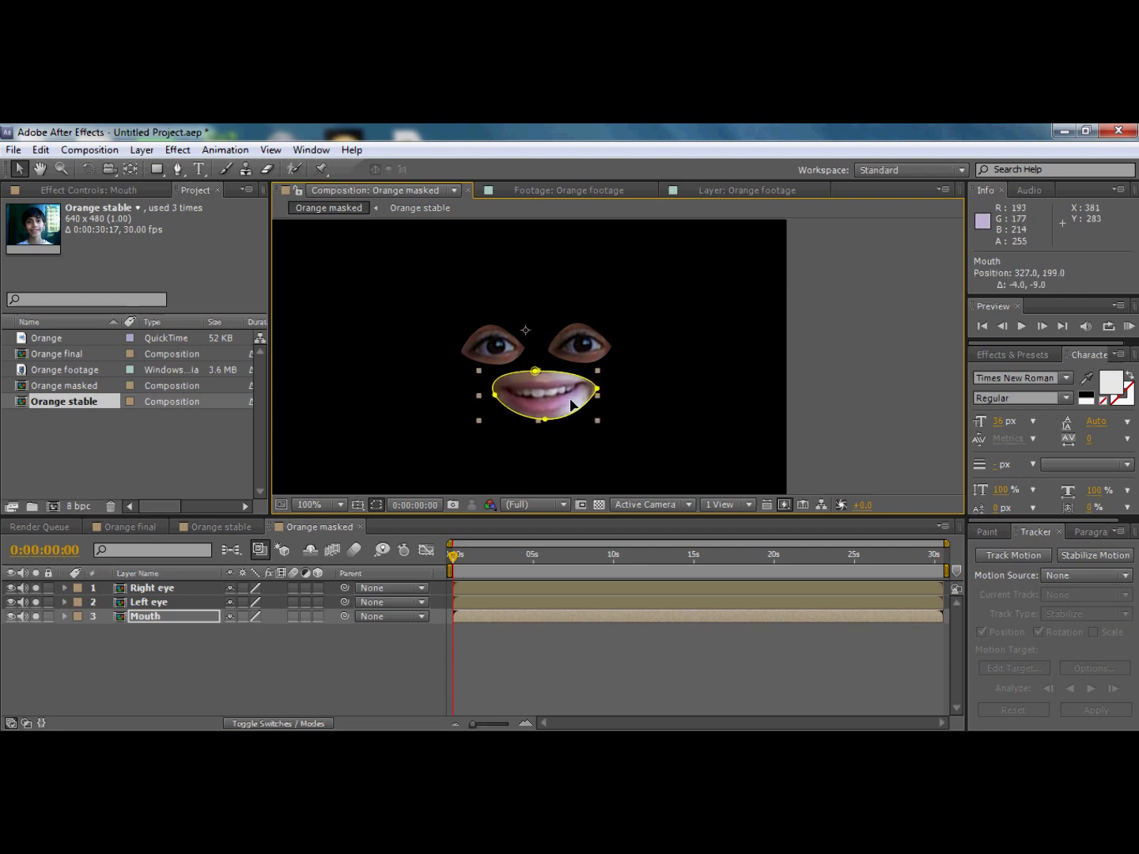
click(621, 401)
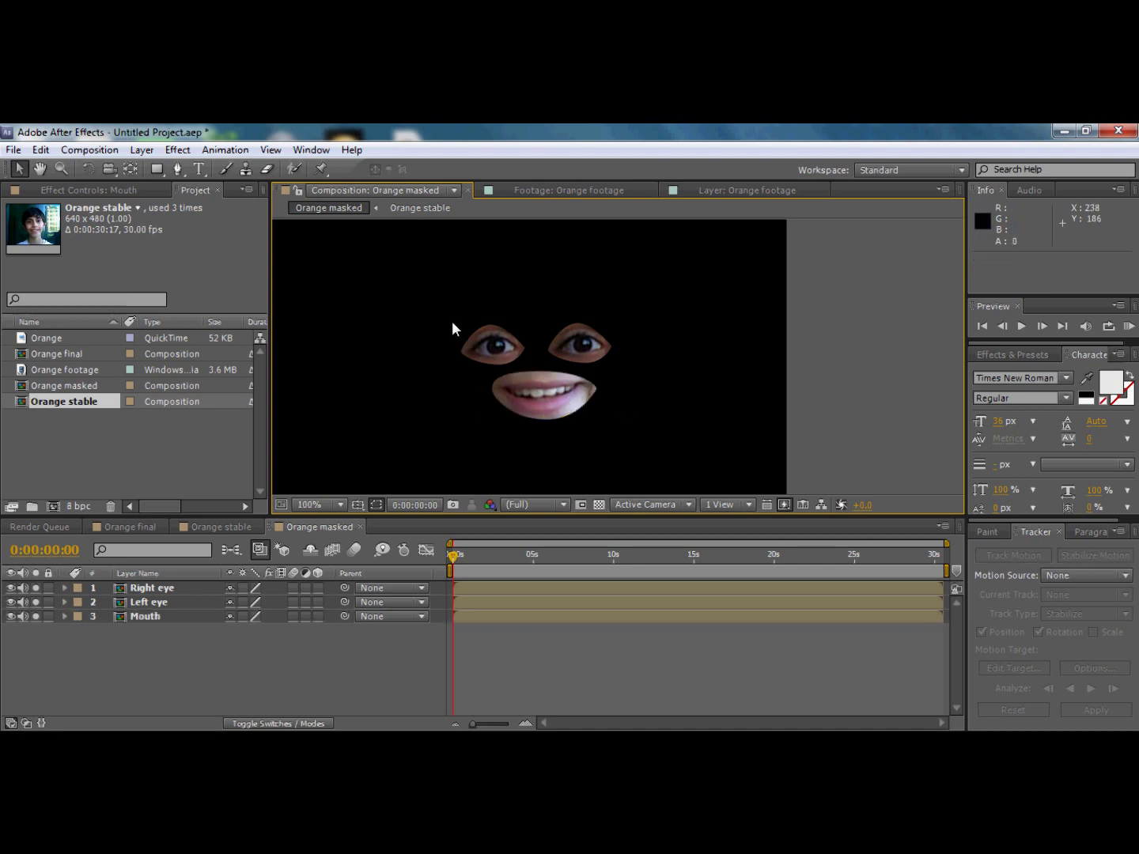
- Reveal the mask feather of all three layers and set it to 20 pixels for the Right eye and Left eye
drag(181, 697, 155, 584)
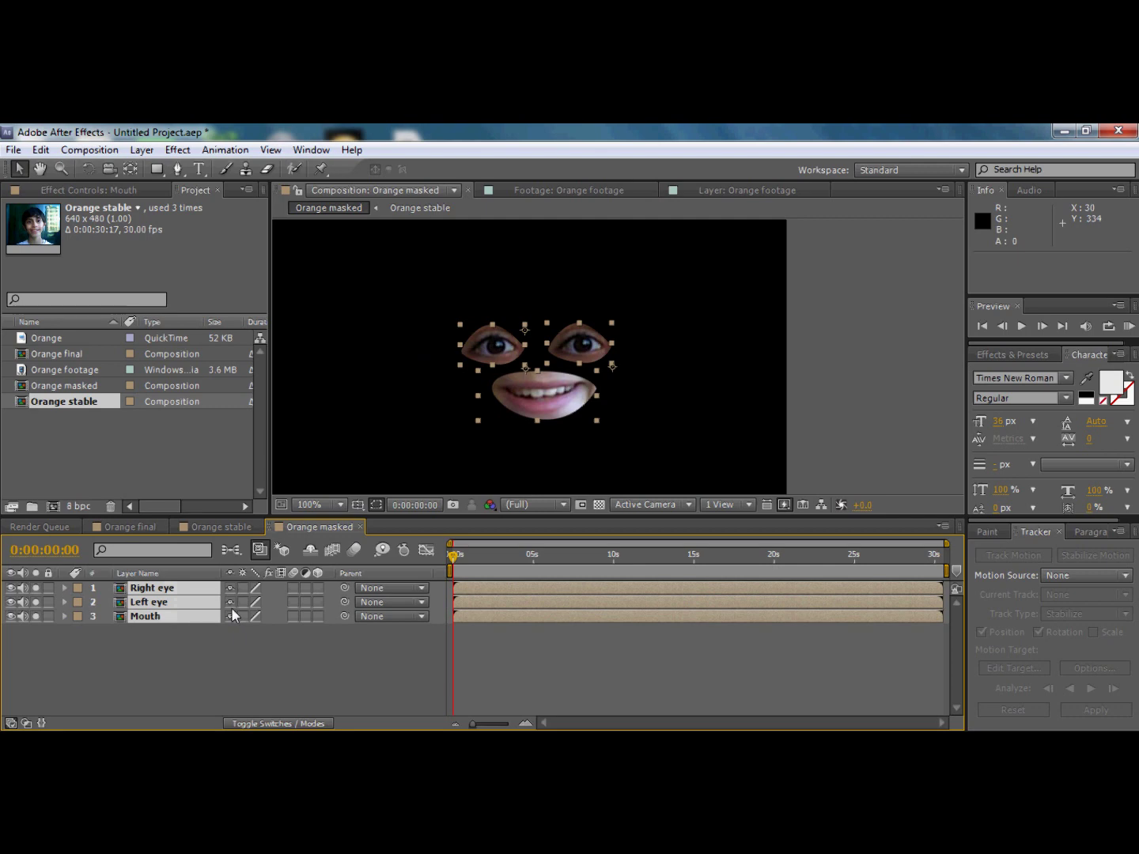
key(m)
key(f)
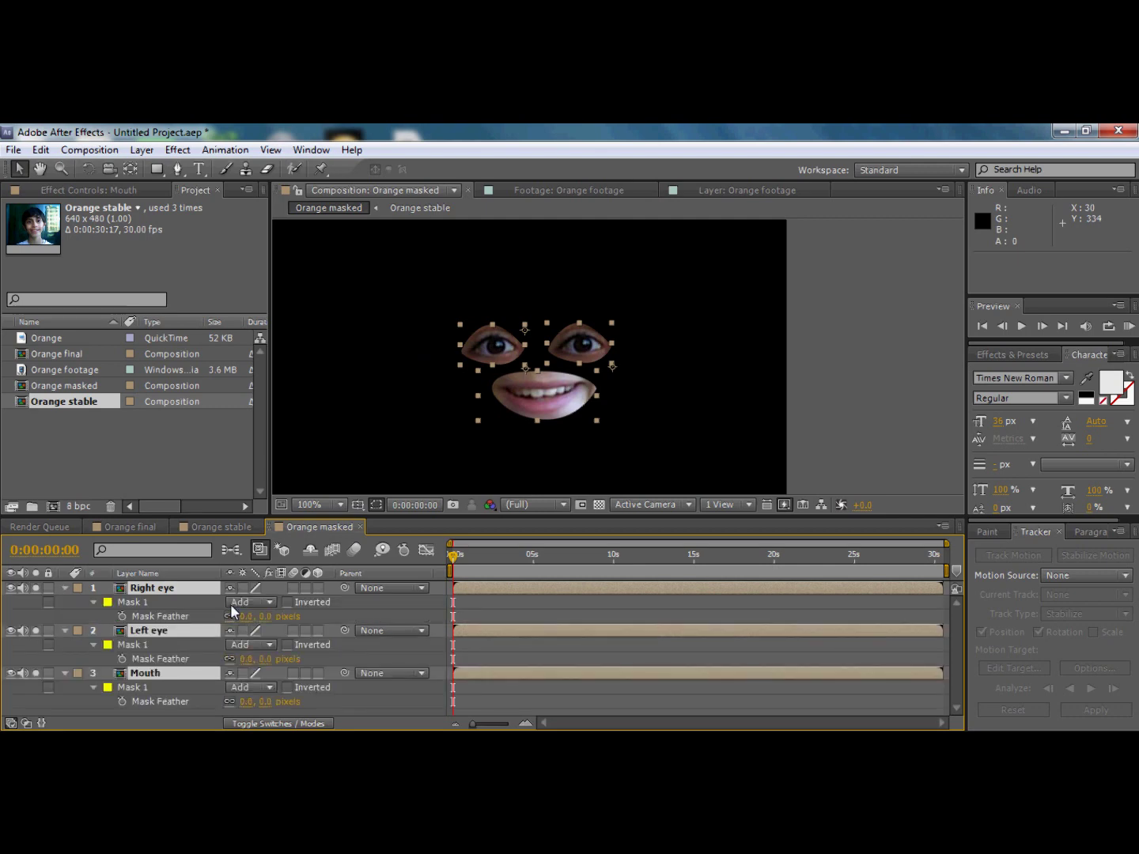
click(347, 411)
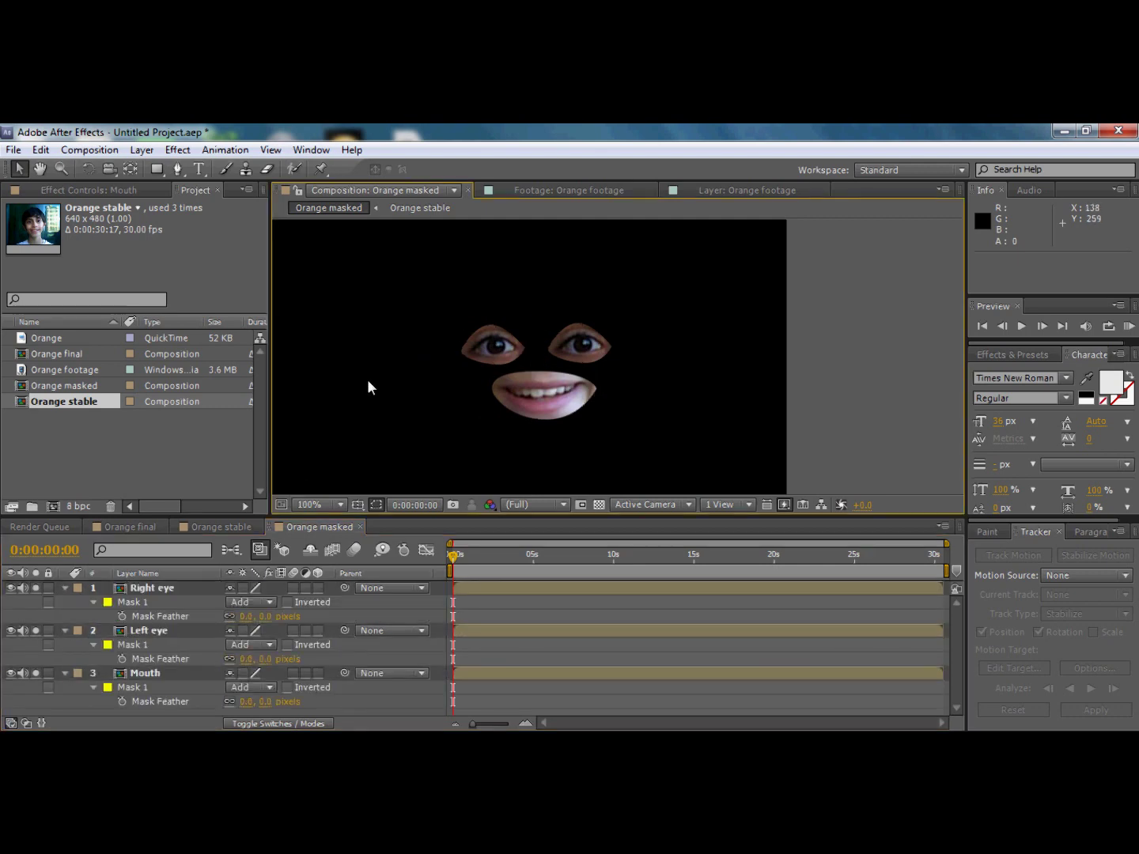
click(506, 348)
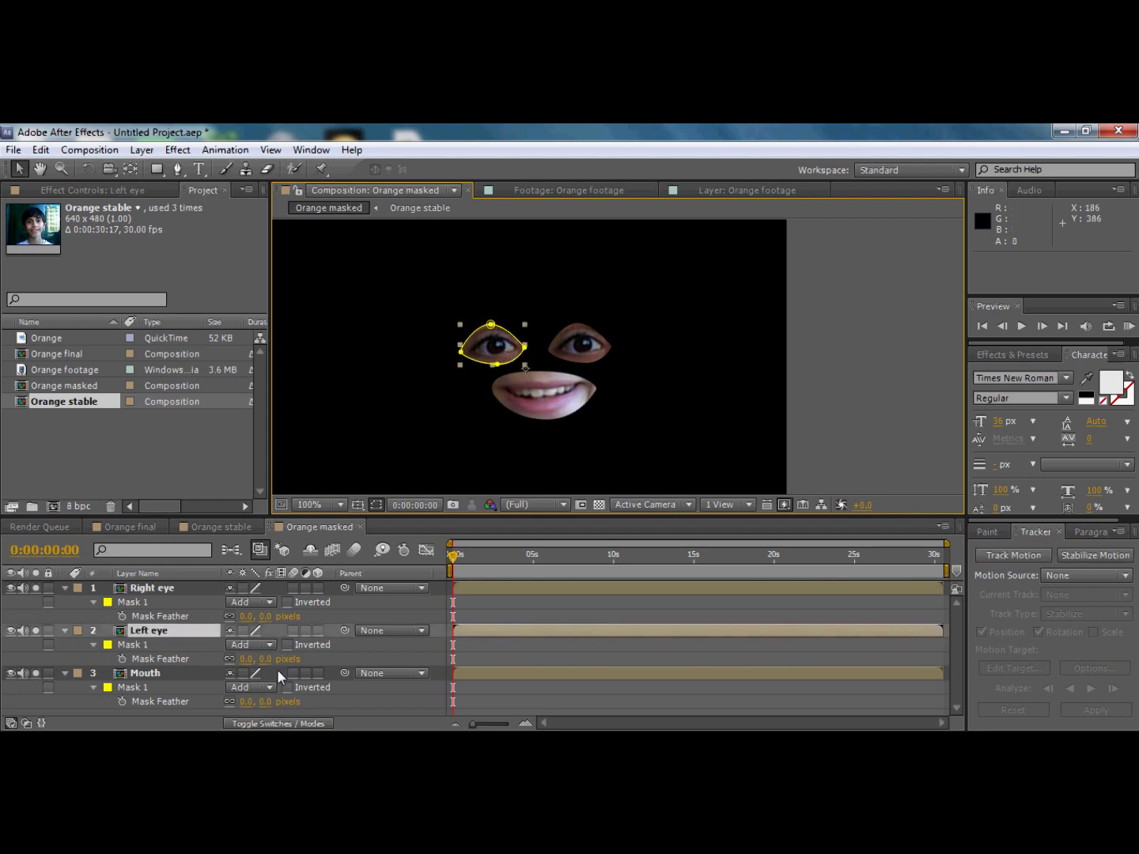
click(265, 616)
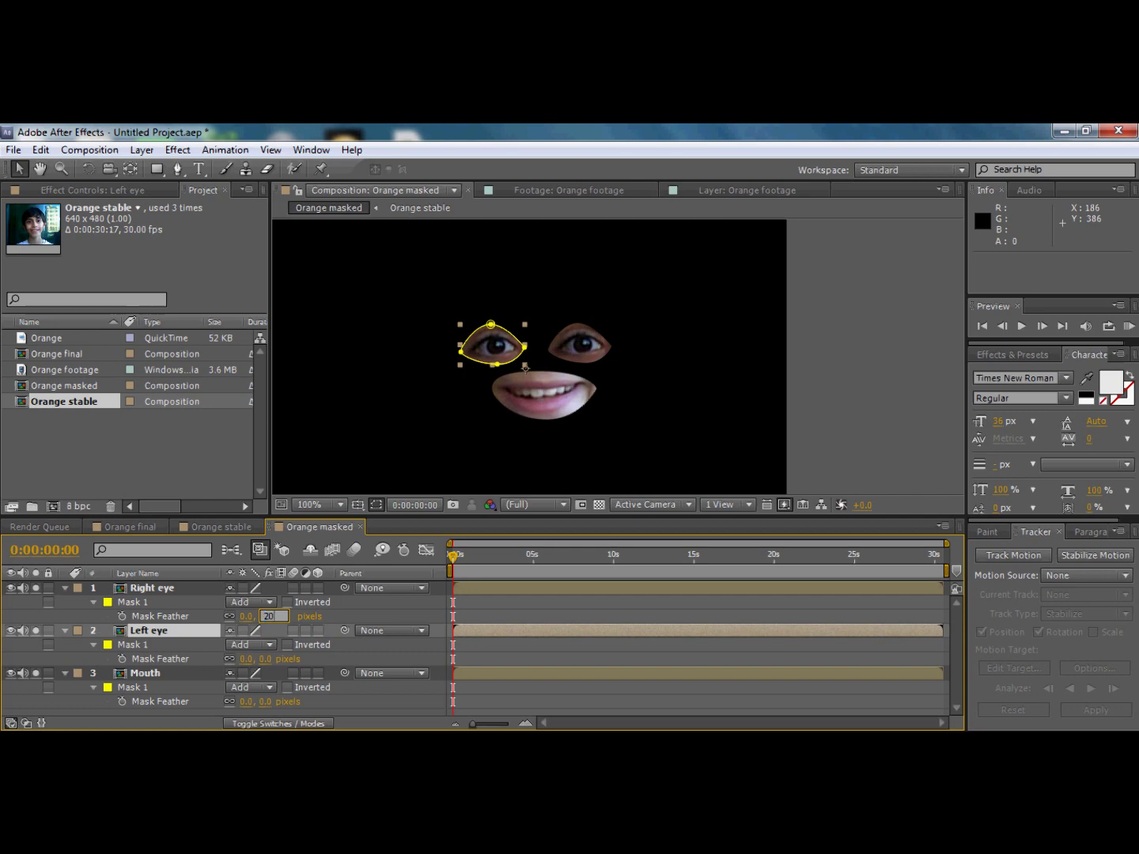
click(266, 659)
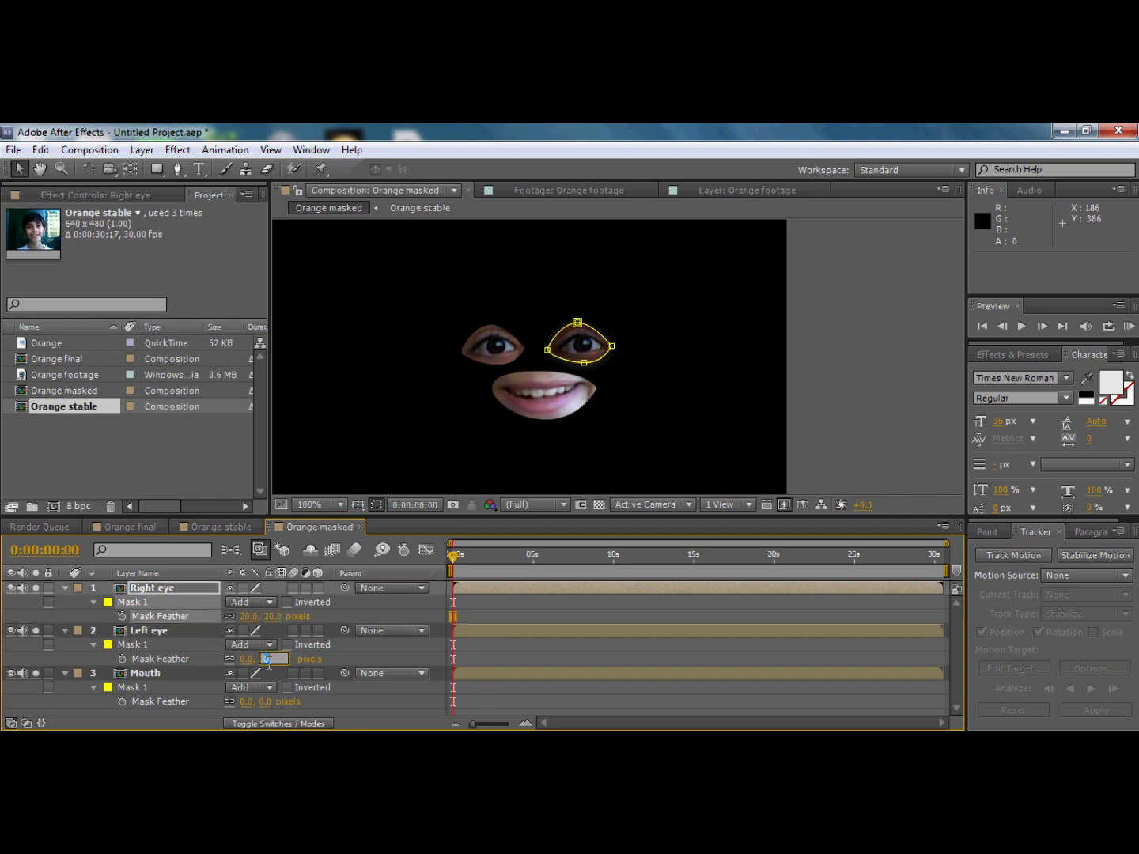
text(20)
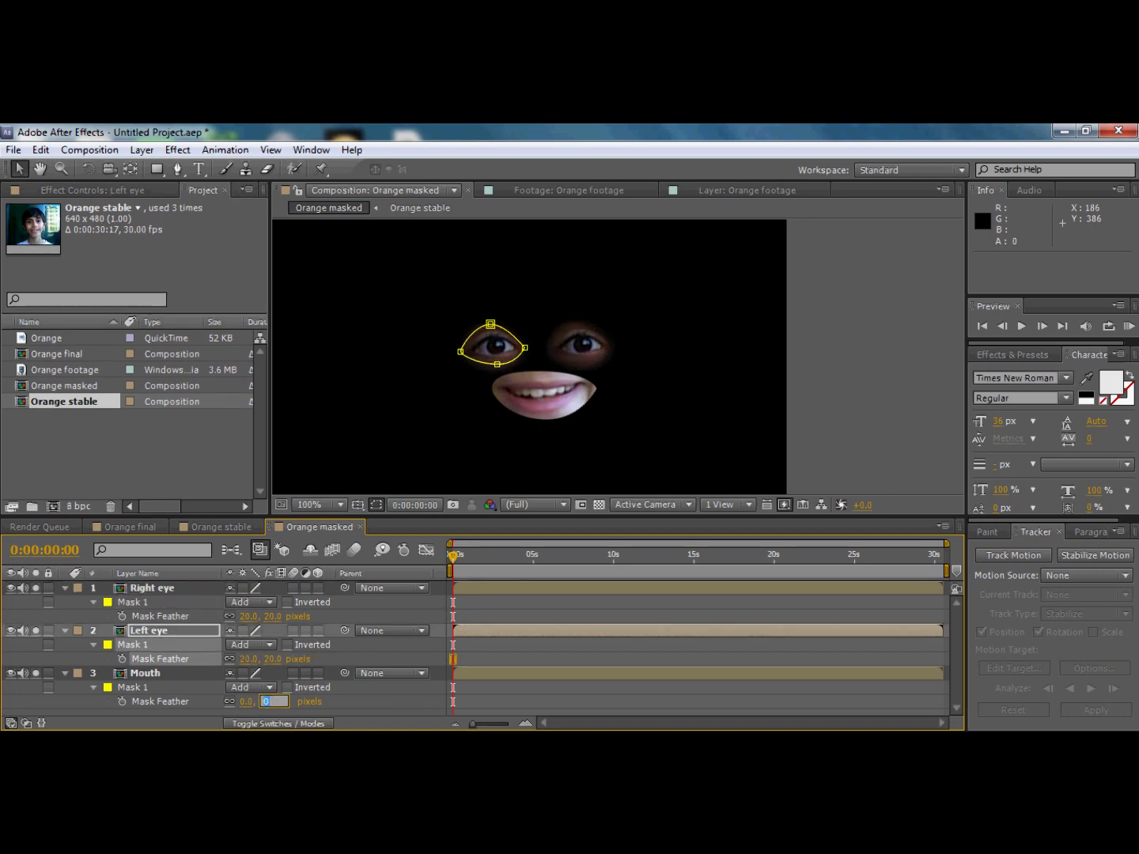
- Set the Mouth layer's mask feather to 31 pixels and move the mouth to about position 316, 199
text(1)
click(173, 714)
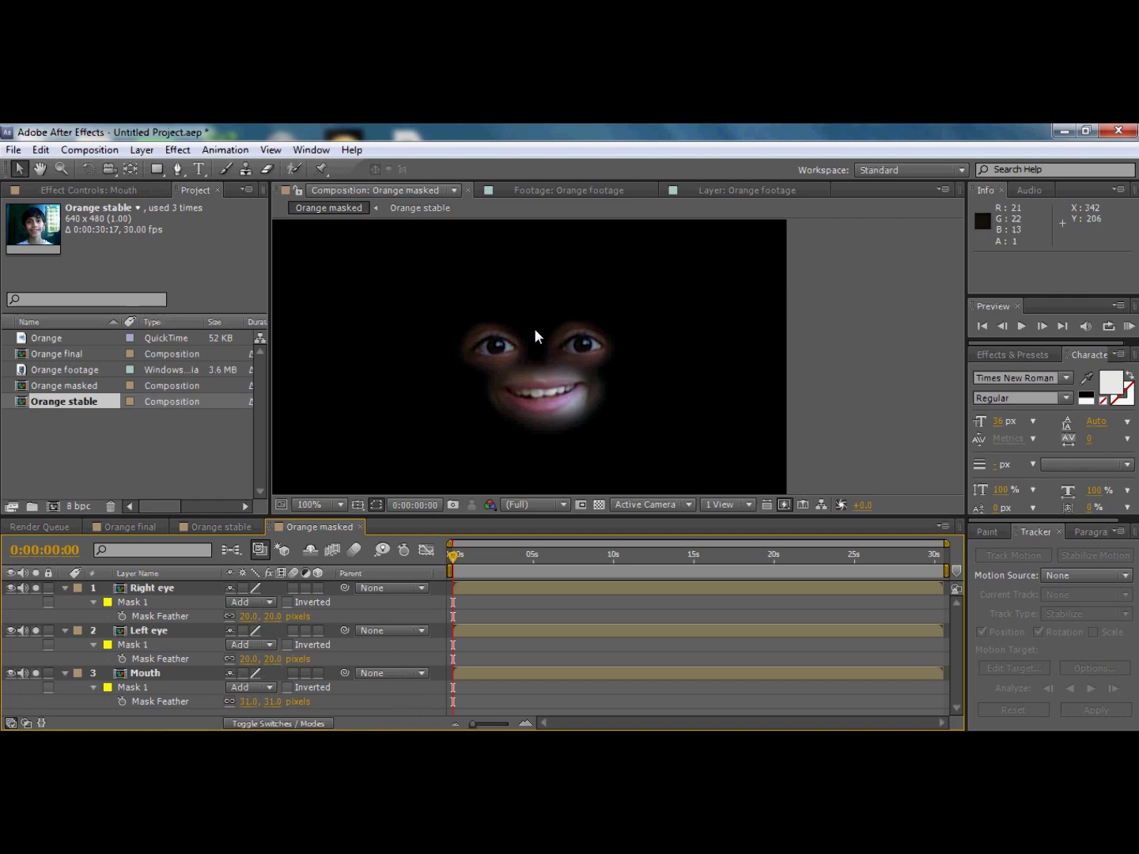
drag(559, 398, 550, 395)
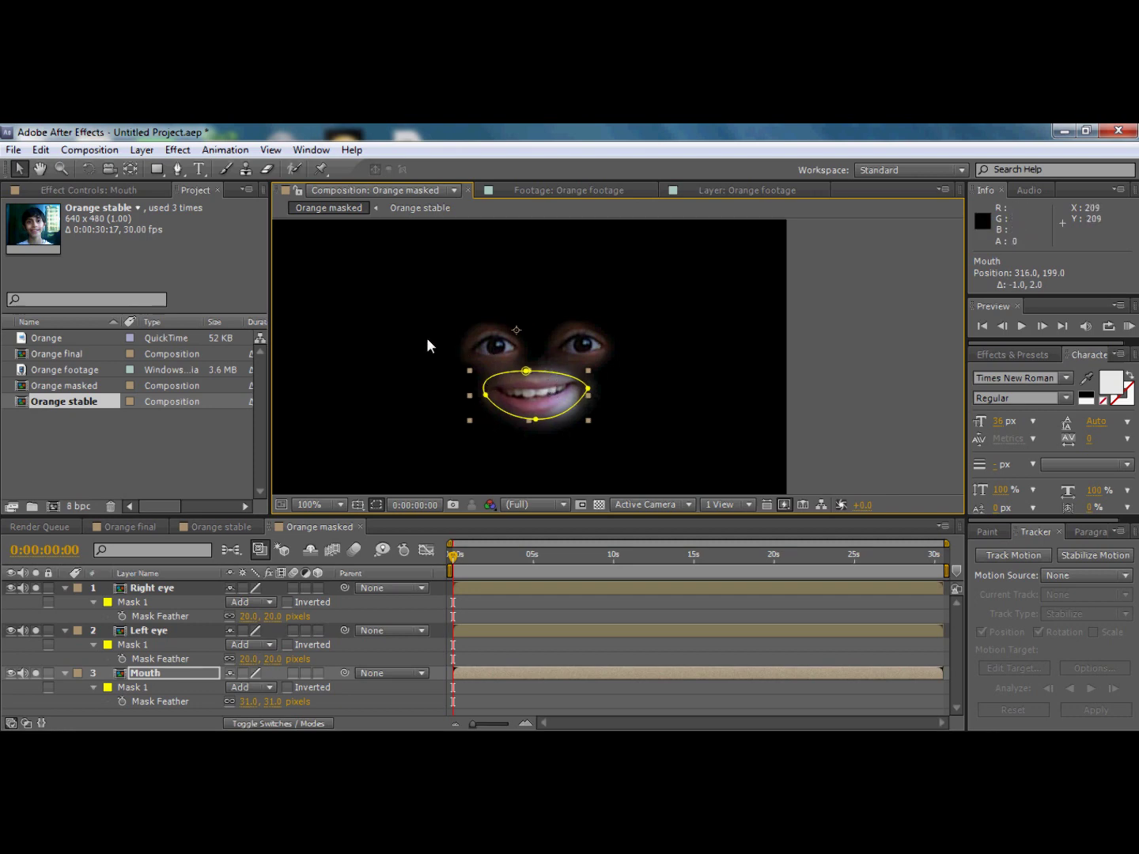
click(424, 311)
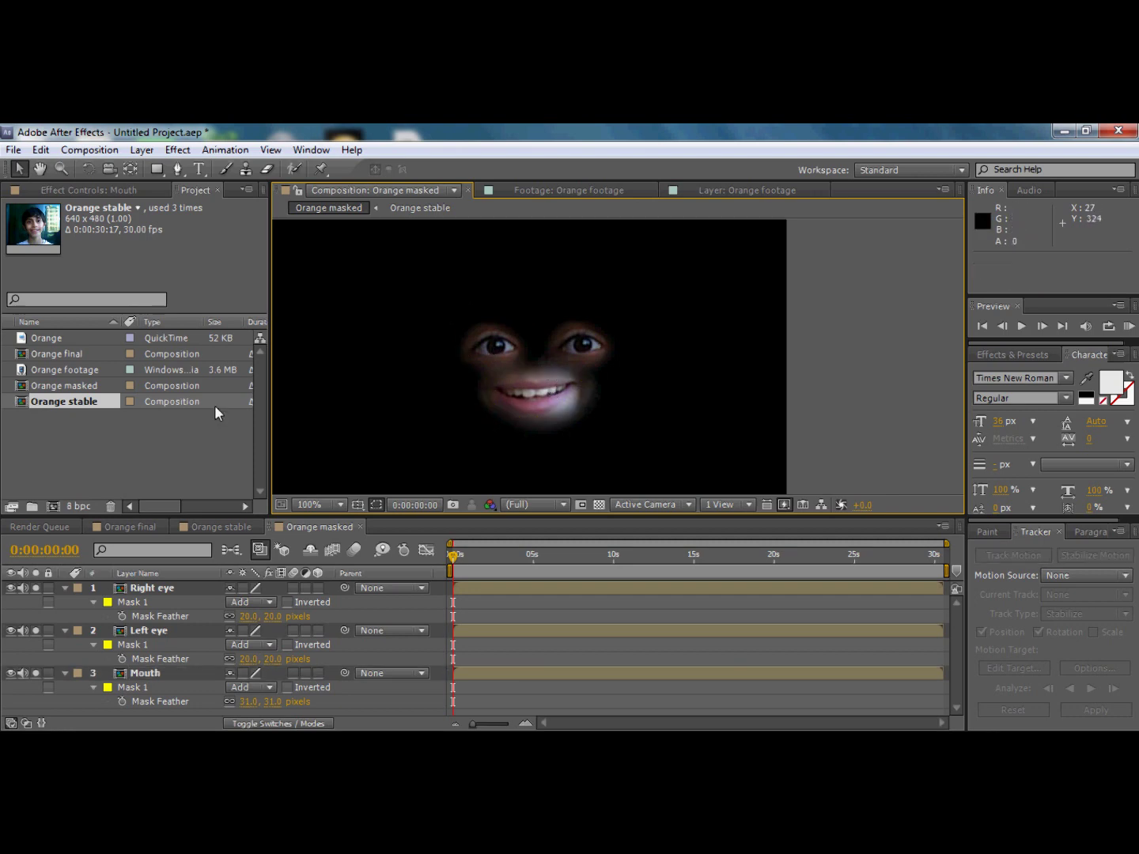
- Place the Orange masked composition above the Orange layer in Orange final and move it to about position 306, 264
double_click(97, 355)
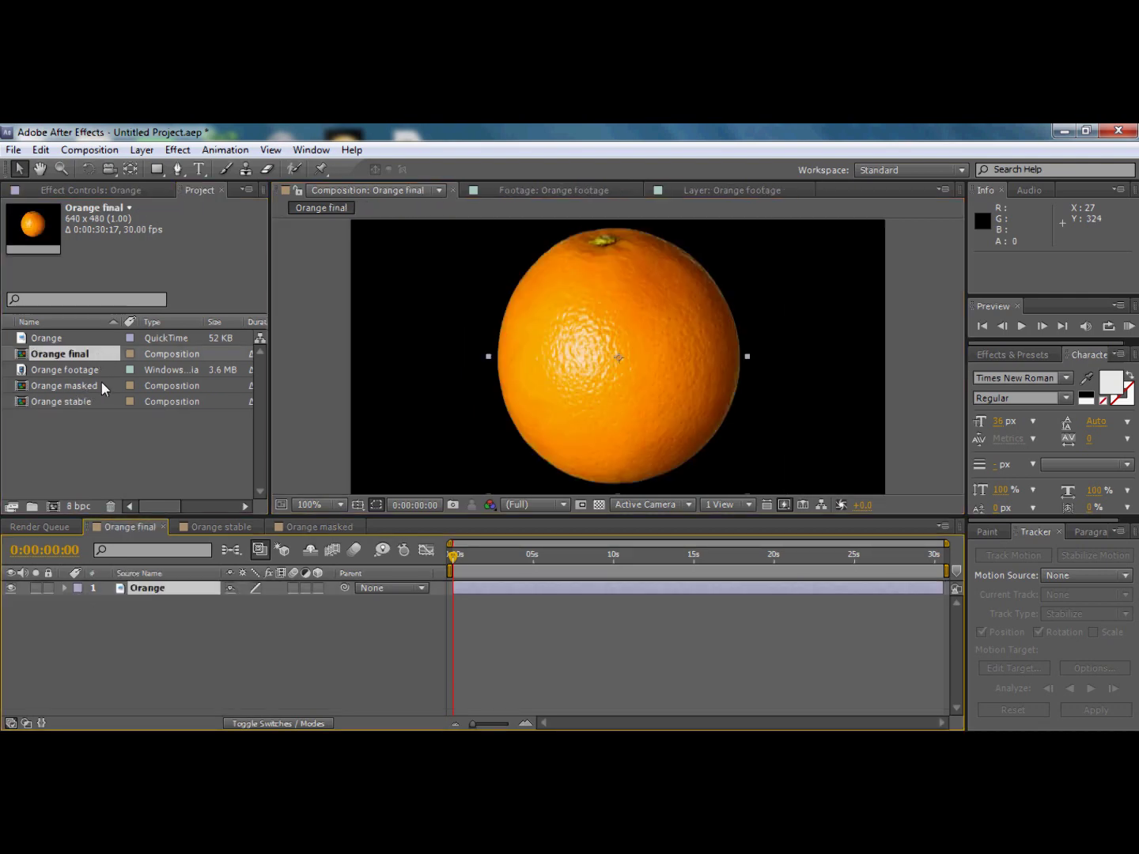
drag(100, 382, 144, 590)
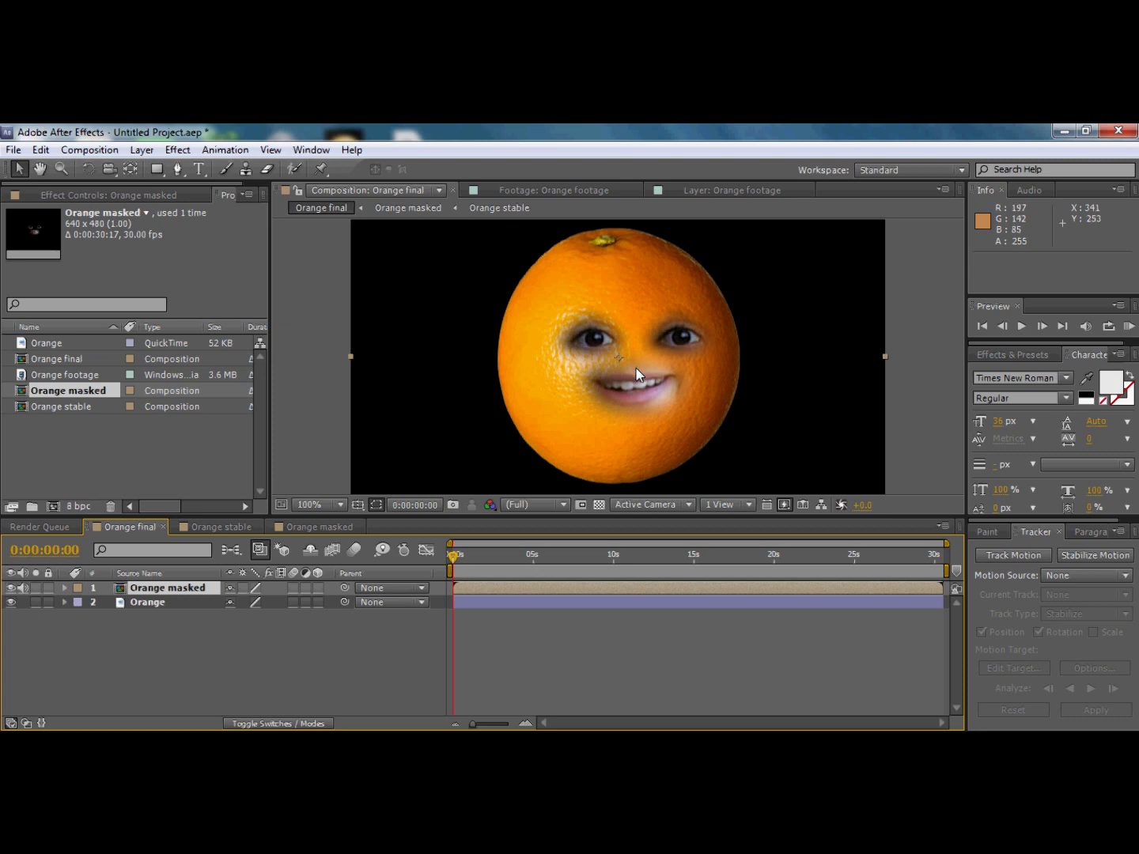
mouse_move(634, 382)
mouse_down()
mouse_move(616, 423)
mouse_move(623, 400)
mouse_up()
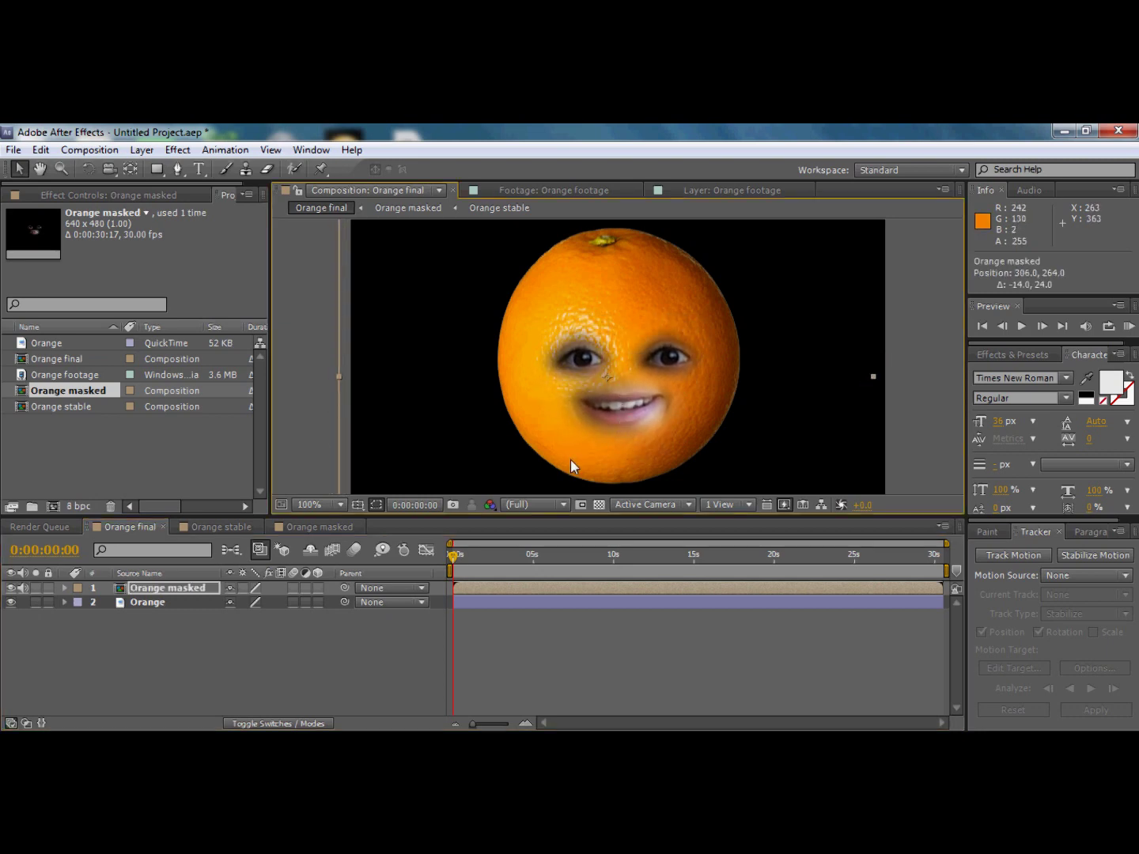
- Scale the Orange masked layer to 102% and reposition the face on the orange at about 330, 259
key(s)
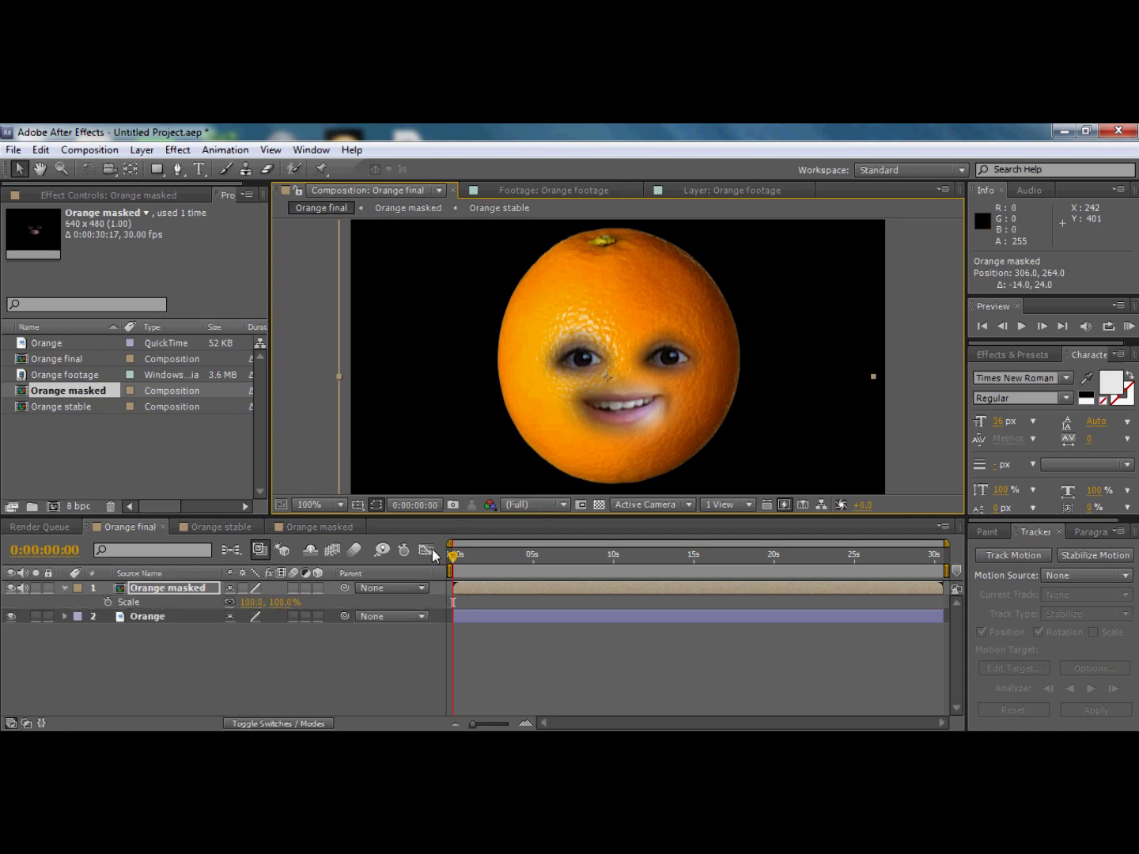
mouse_move(281, 605)
mouse_down()
mouse_move(262, 602)
mouse_move(289, 601)
mouse_move(272, 602)
mouse_up()
drag(622, 370, 647, 359)
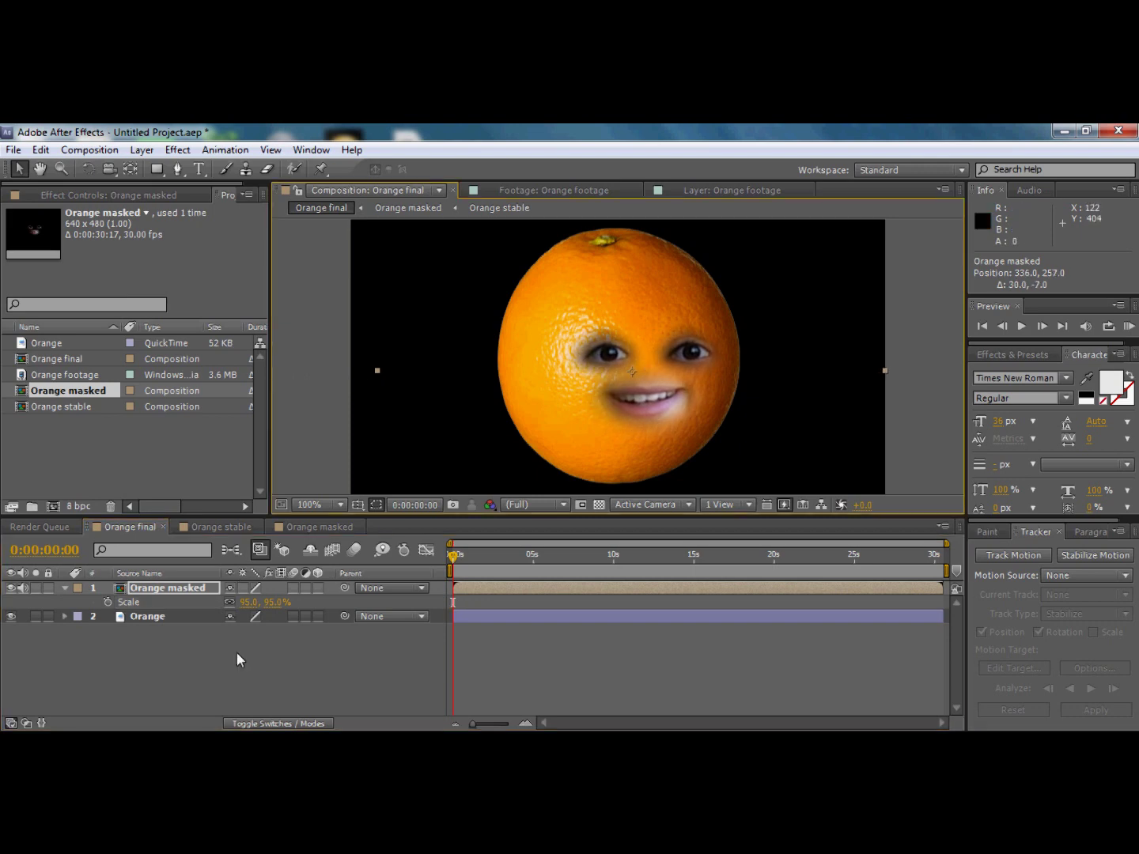
drag(248, 603, 273, 603)
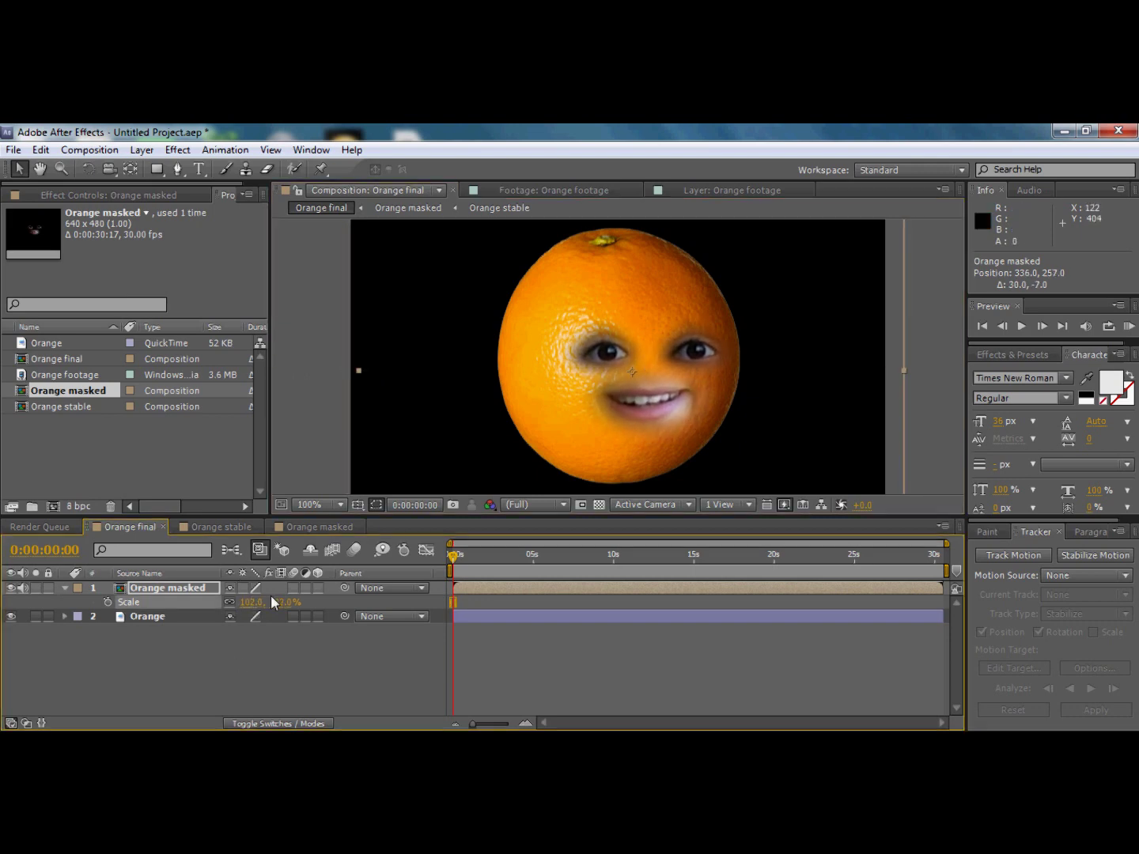
drag(645, 398, 641, 406)
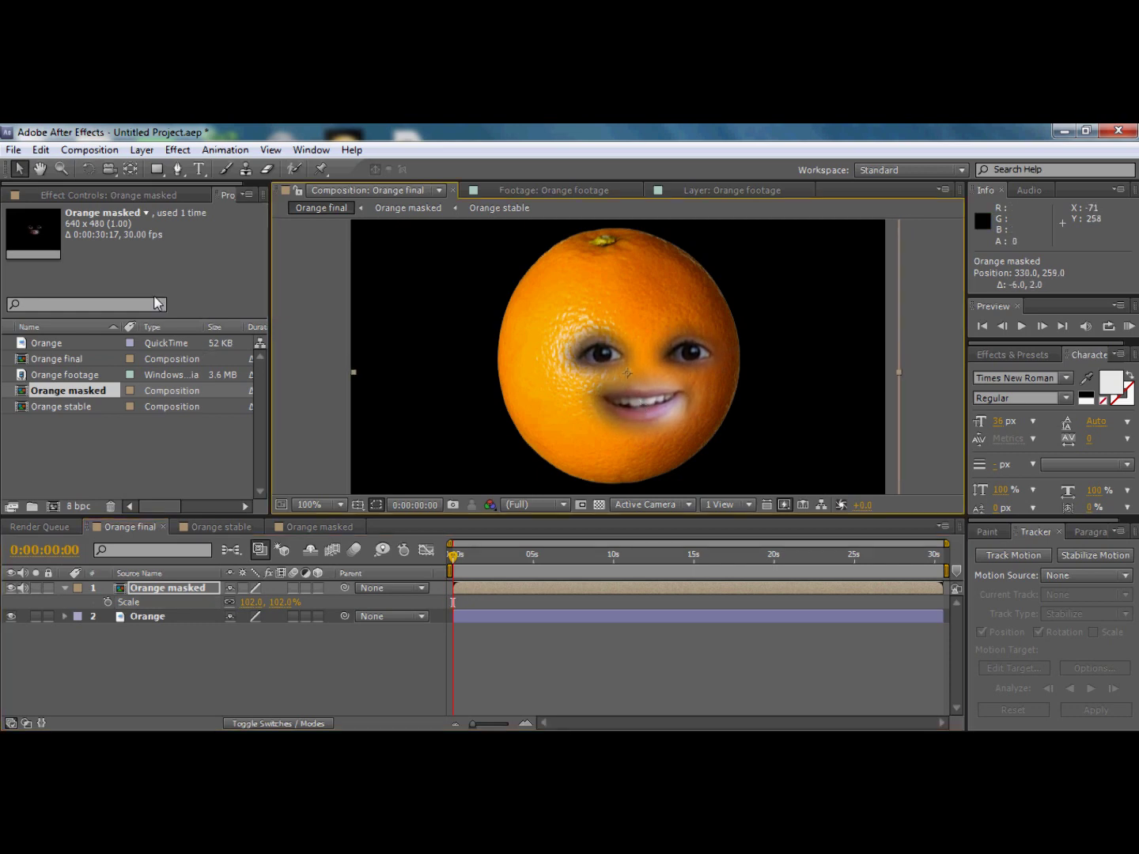
- Apply the Hue/Saturation effect to the Orange masked layer and set Master Hue to about +5°
click(178, 149)
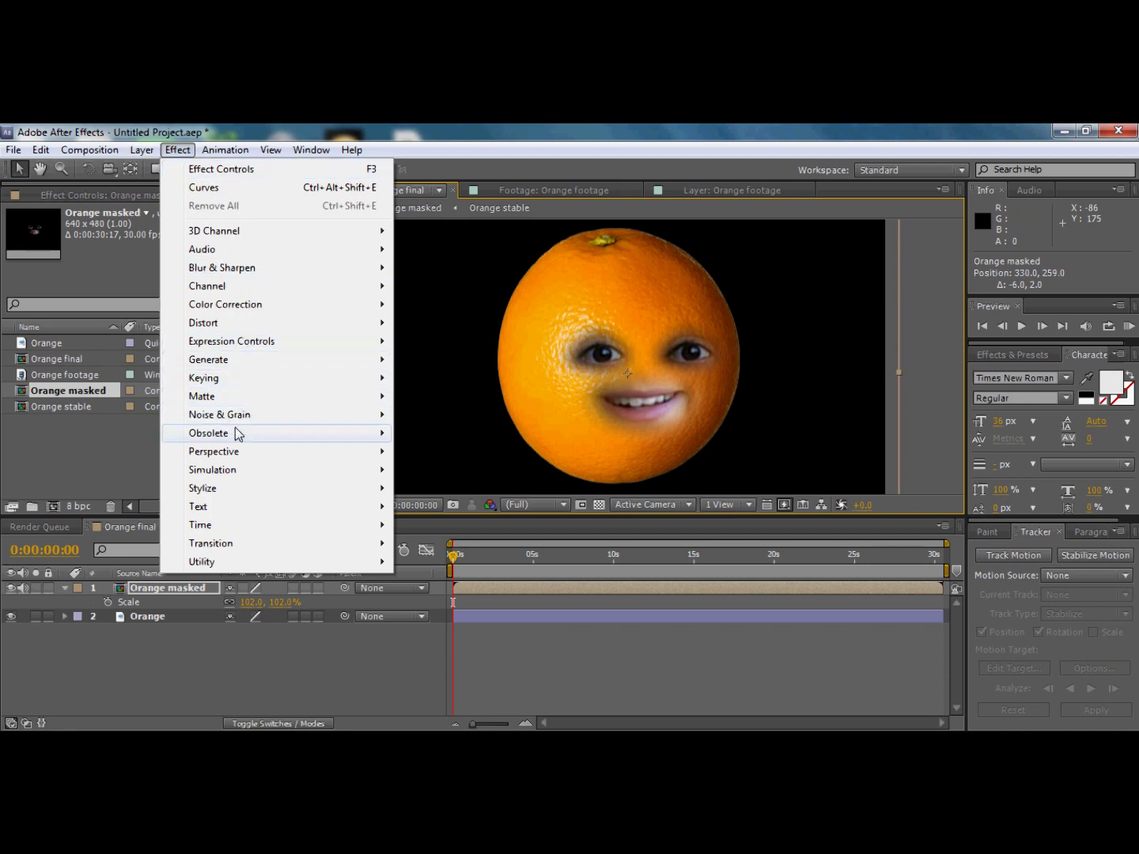
mouse_move(255, 311)
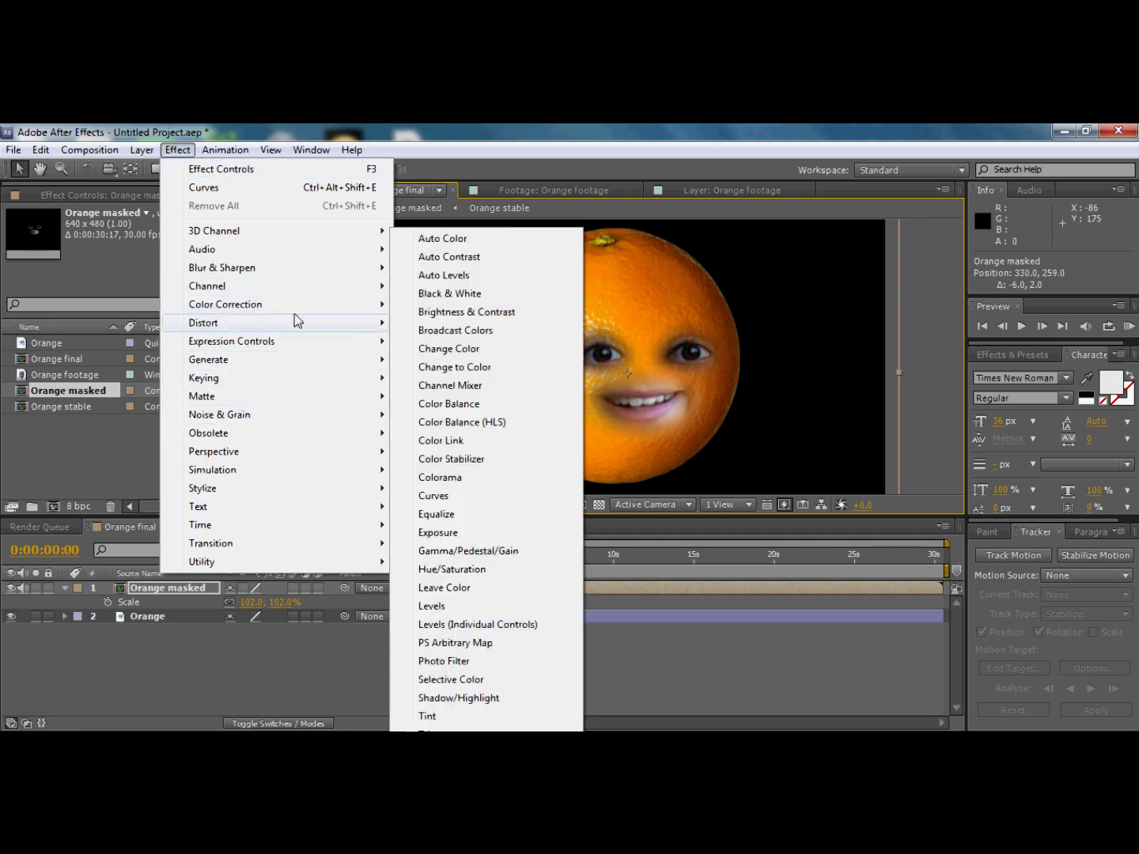
click(451, 569)
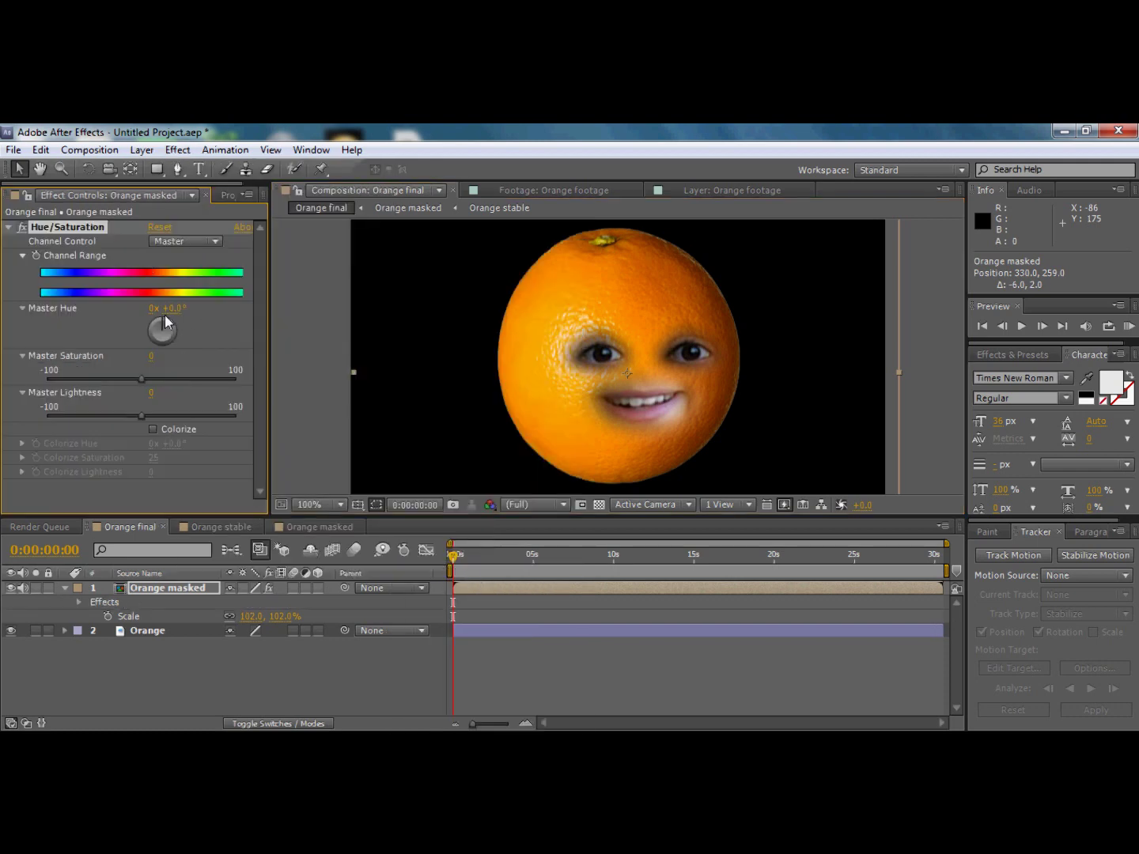
drag(169, 306, 178, 363)
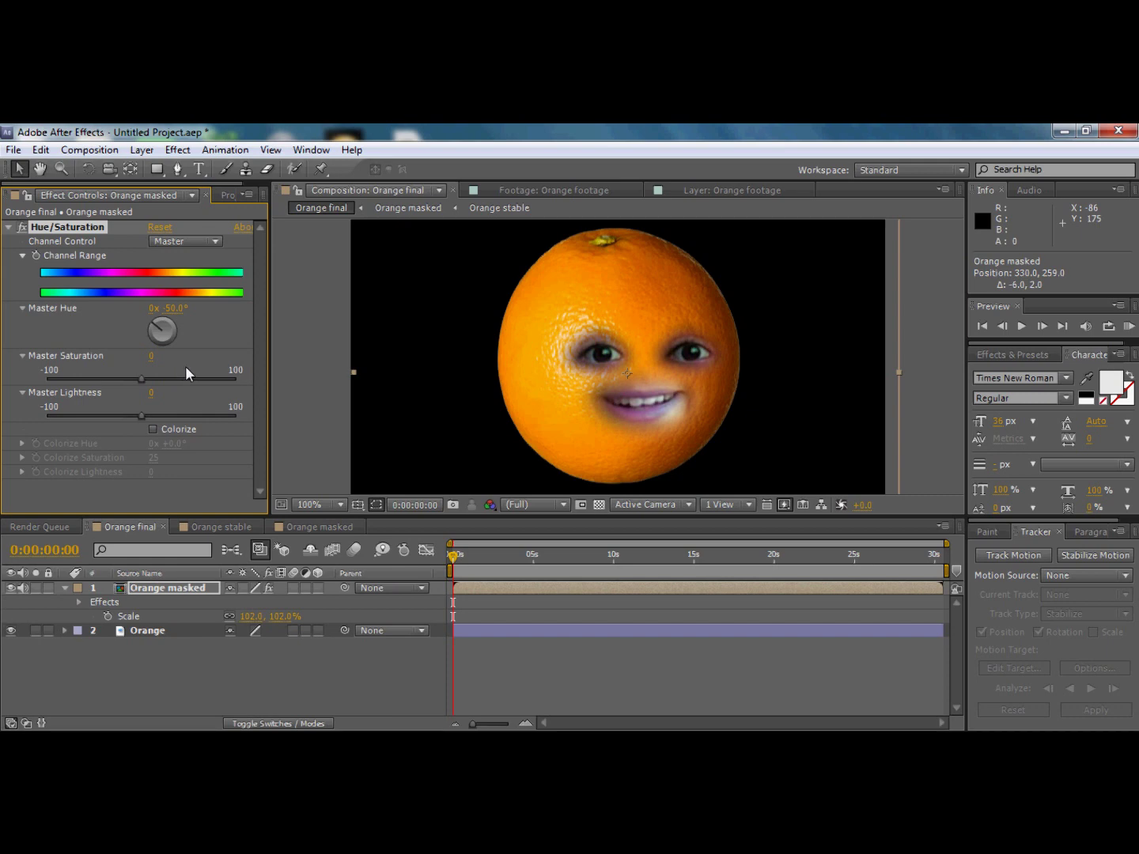
mouse_move(155, 324)
mouse_down()
mouse_move(167, 316)
mouse_move(182, 332)
mouse_move(162, 354)
mouse_move(158, 322)
mouse_move(168, 325)
mouse_move(148, 305)
mouse_move(222, 332)
mouse_move(166, 327)
mouse_up()
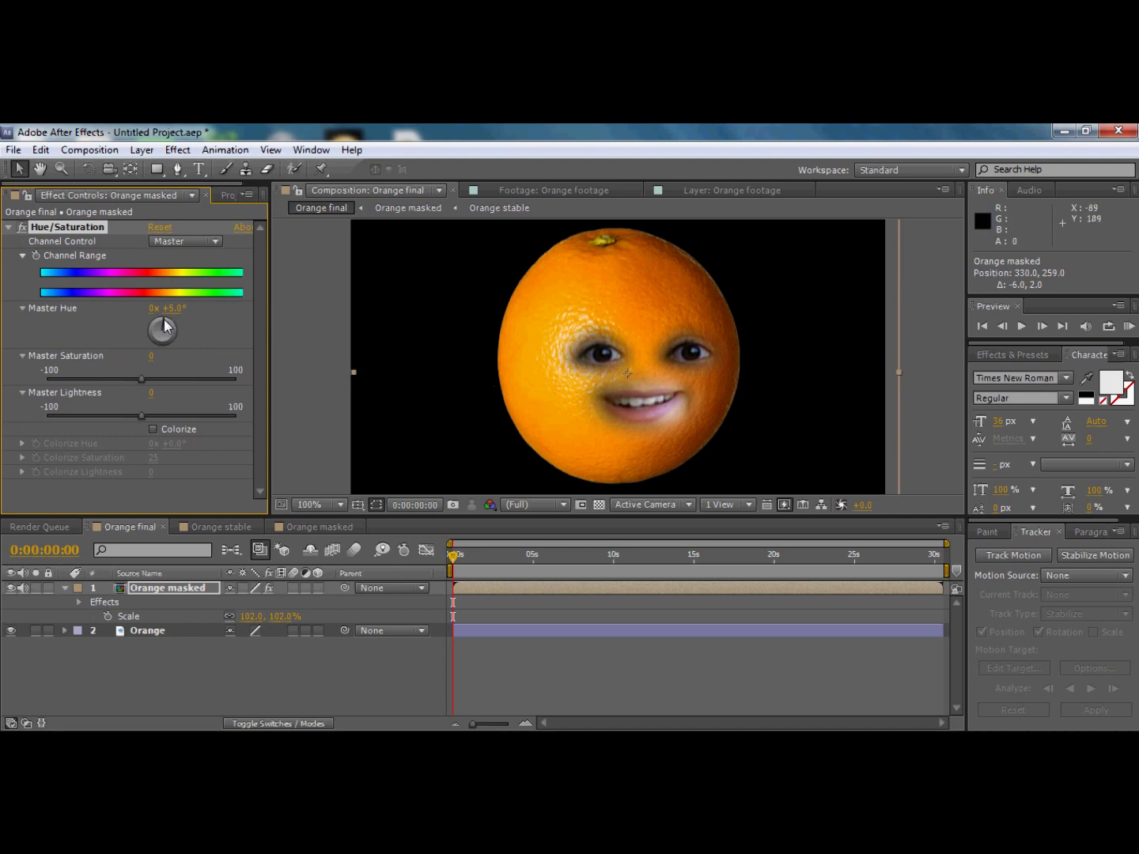
drag(164, 325, 165, 325)
- Colorize the face with Colorize Hue +21° and Colorize Saturation 61, and shift the layer to about position 333, 261
click(153, 428)
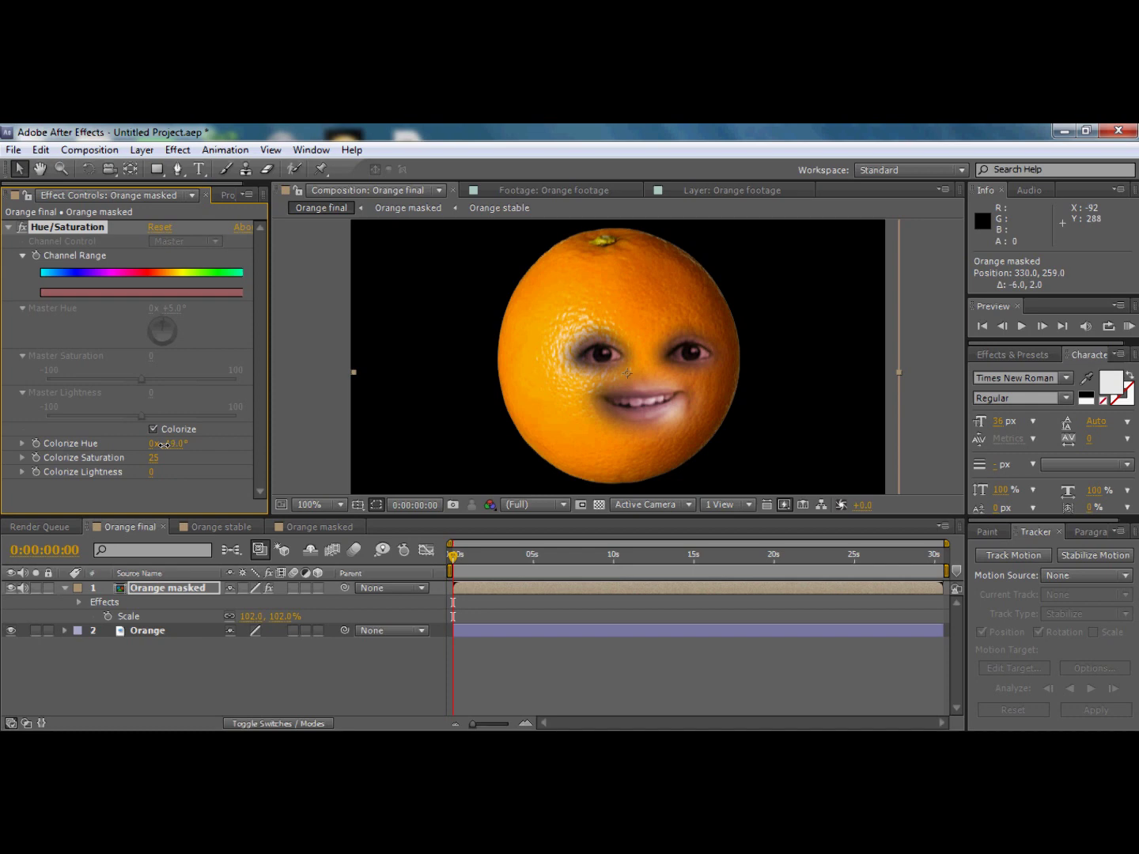
drag(164, 457, 227, 468)
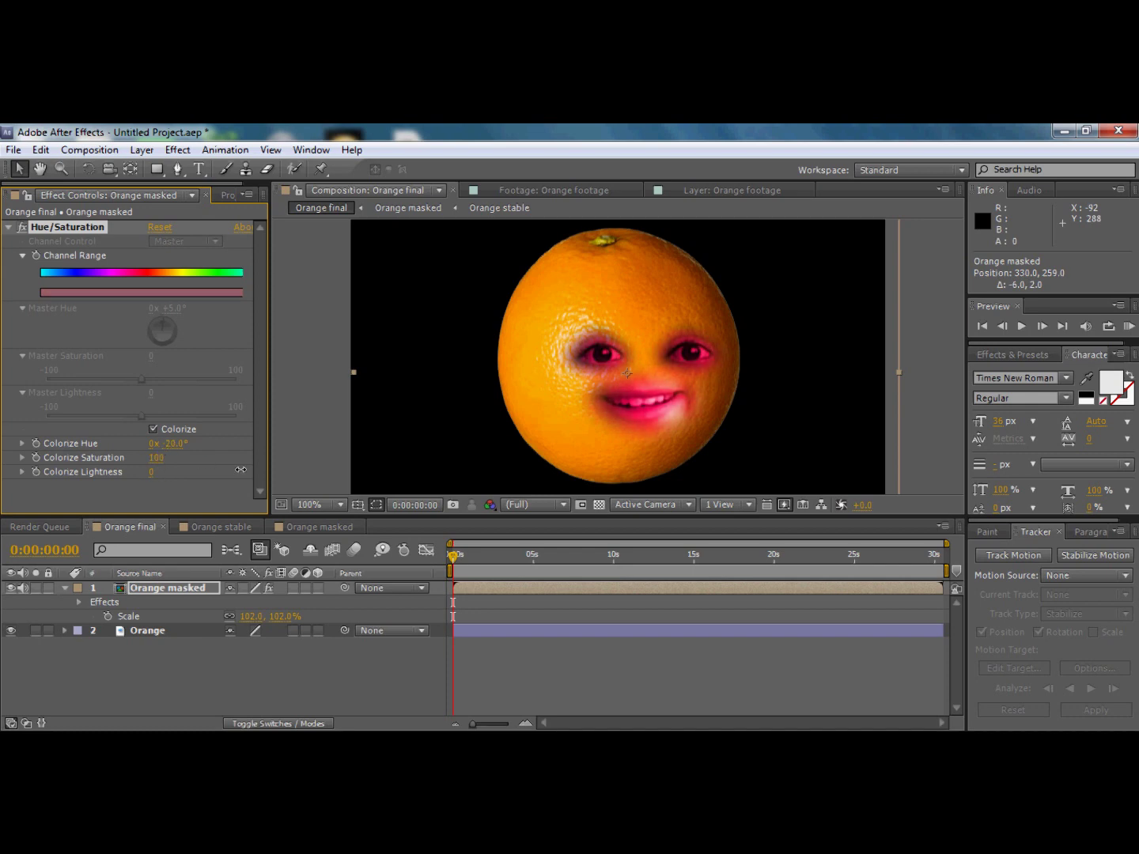
drag(168, 448, 186, 446)
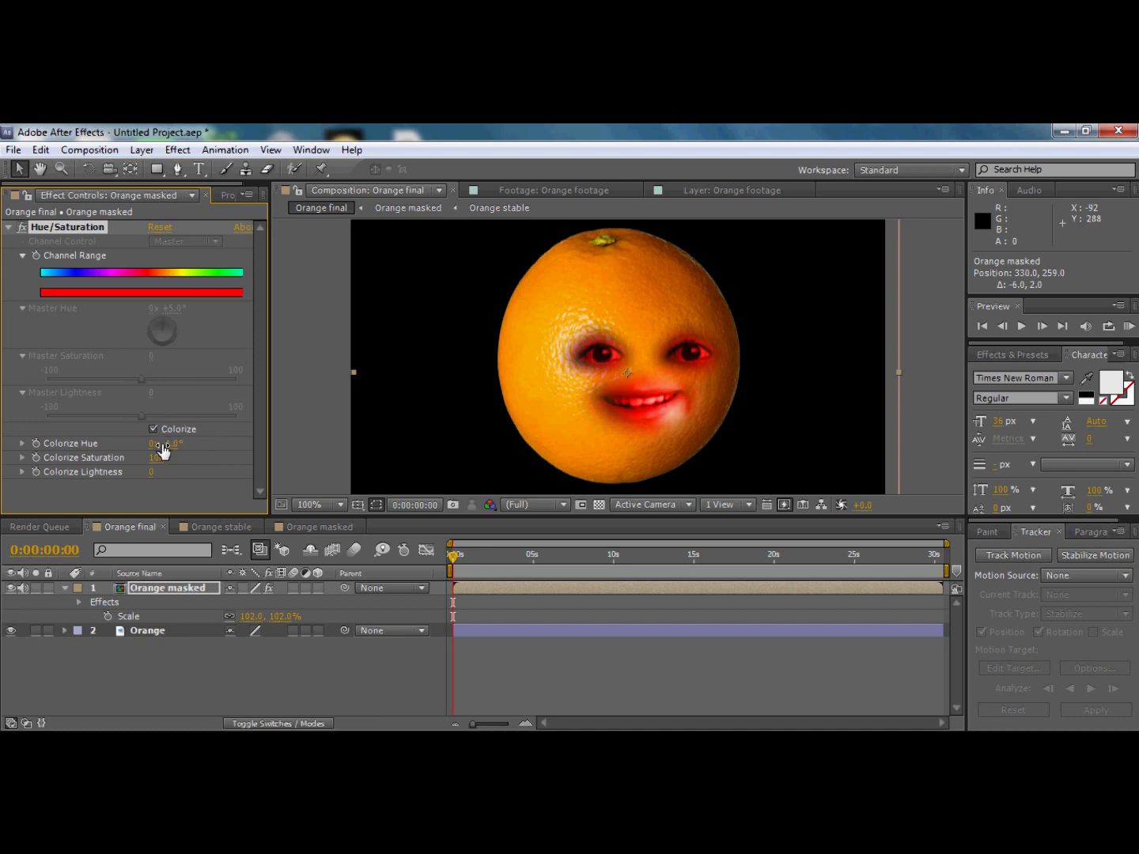
mouse_move(182, 449)
mouse_down()
mouse_move(168, 444)
mouse_move(183, 444)
mouse_up()
drag(162, 461, 140, 456)
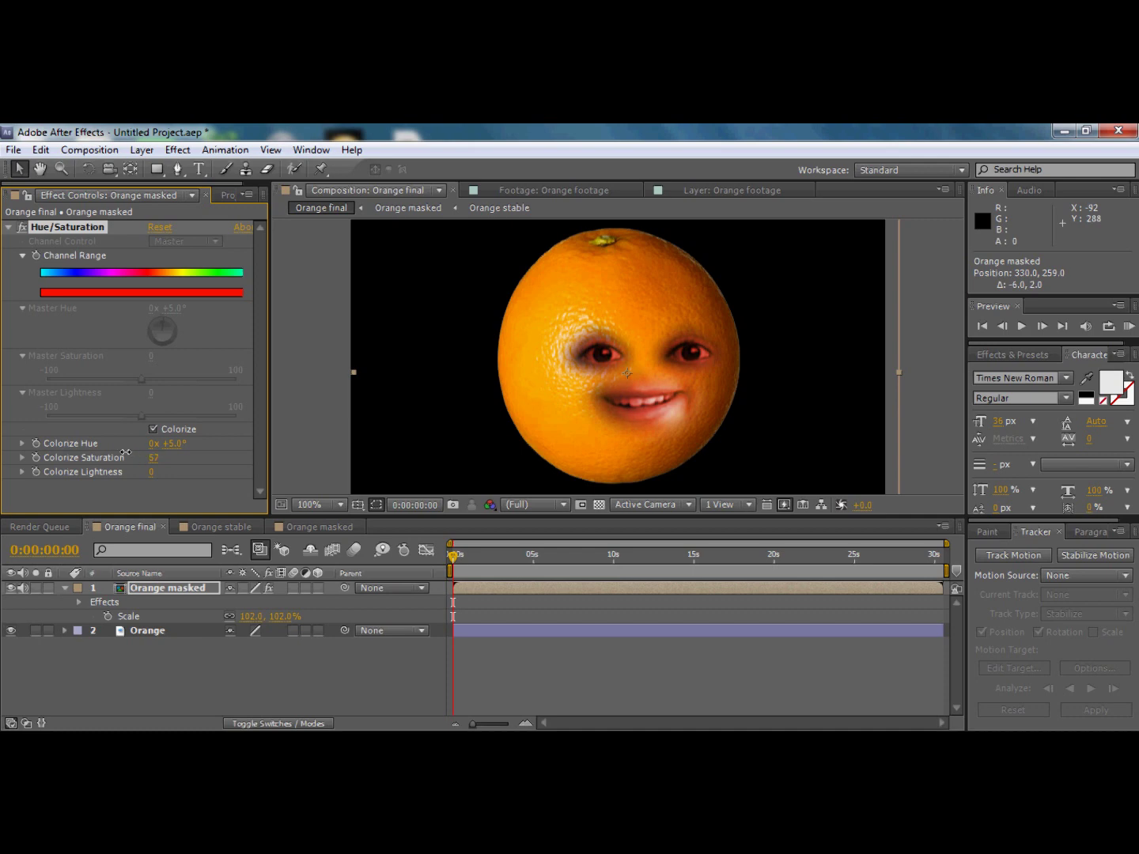
drag(117, 448, 188, 450)
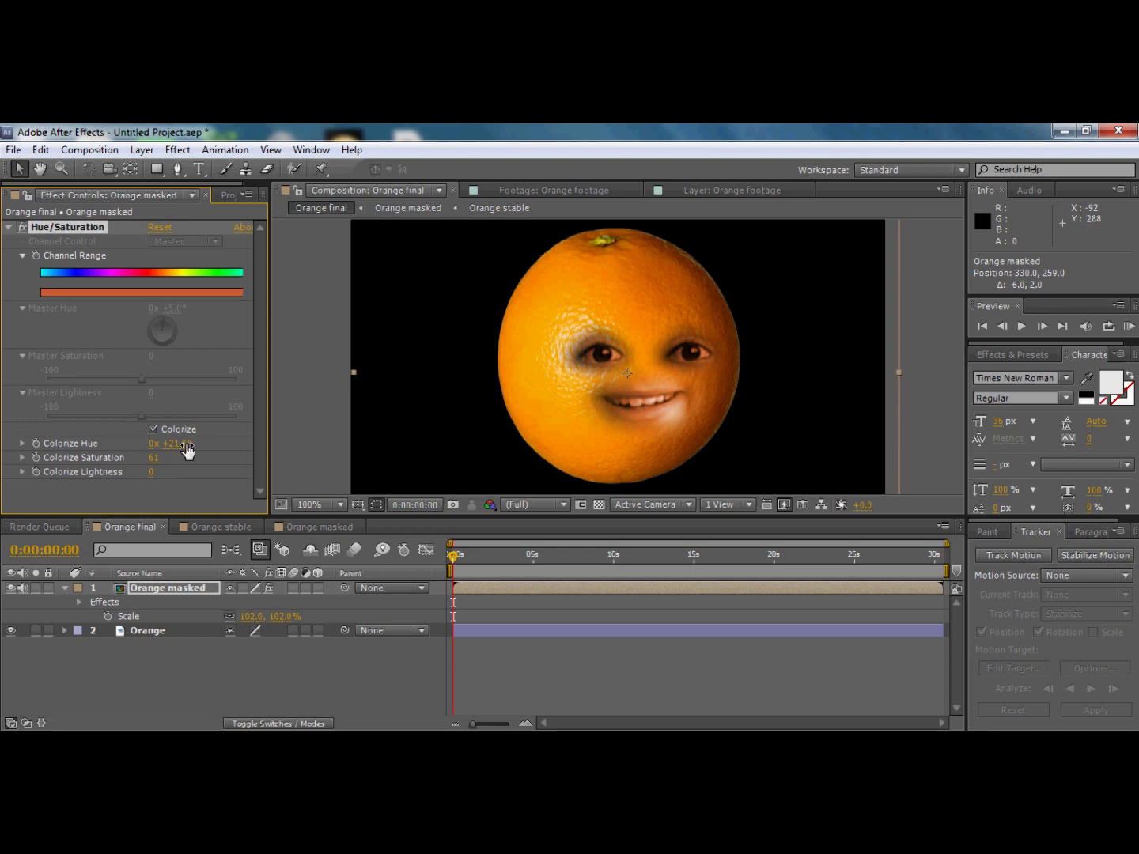
click(150, 458)
drag(637, 395, 646, 404)
key(Left)
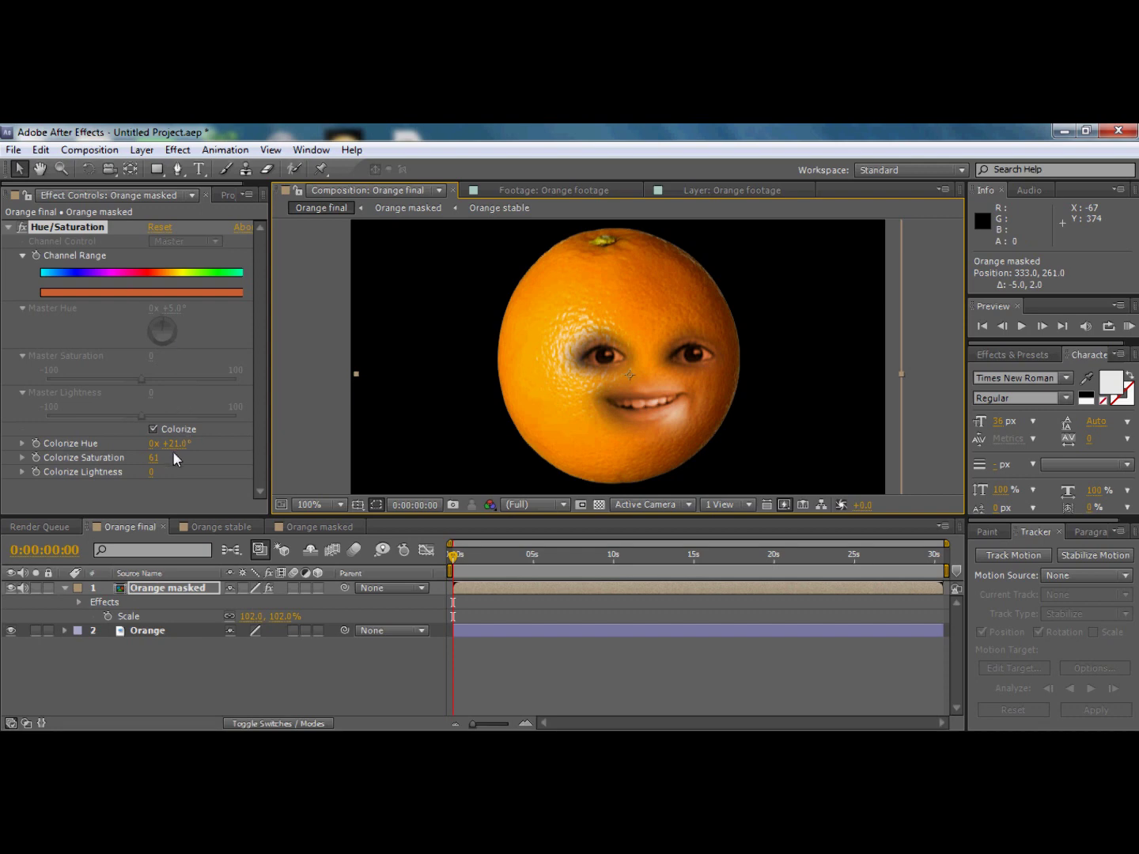
- Apply the Curves effect to the Orange masked layer and bend the RGB curve upward to brighten the face
click(188, 150)
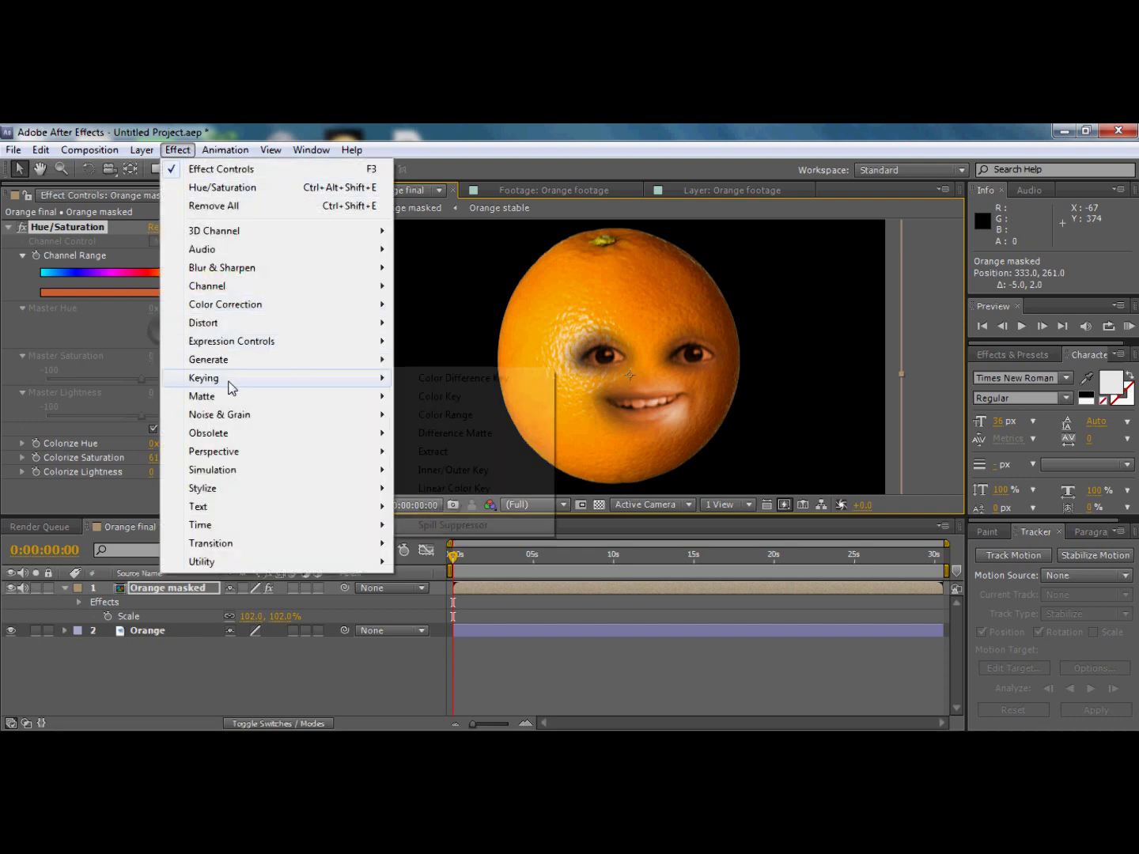
mouse_move(246, 306)
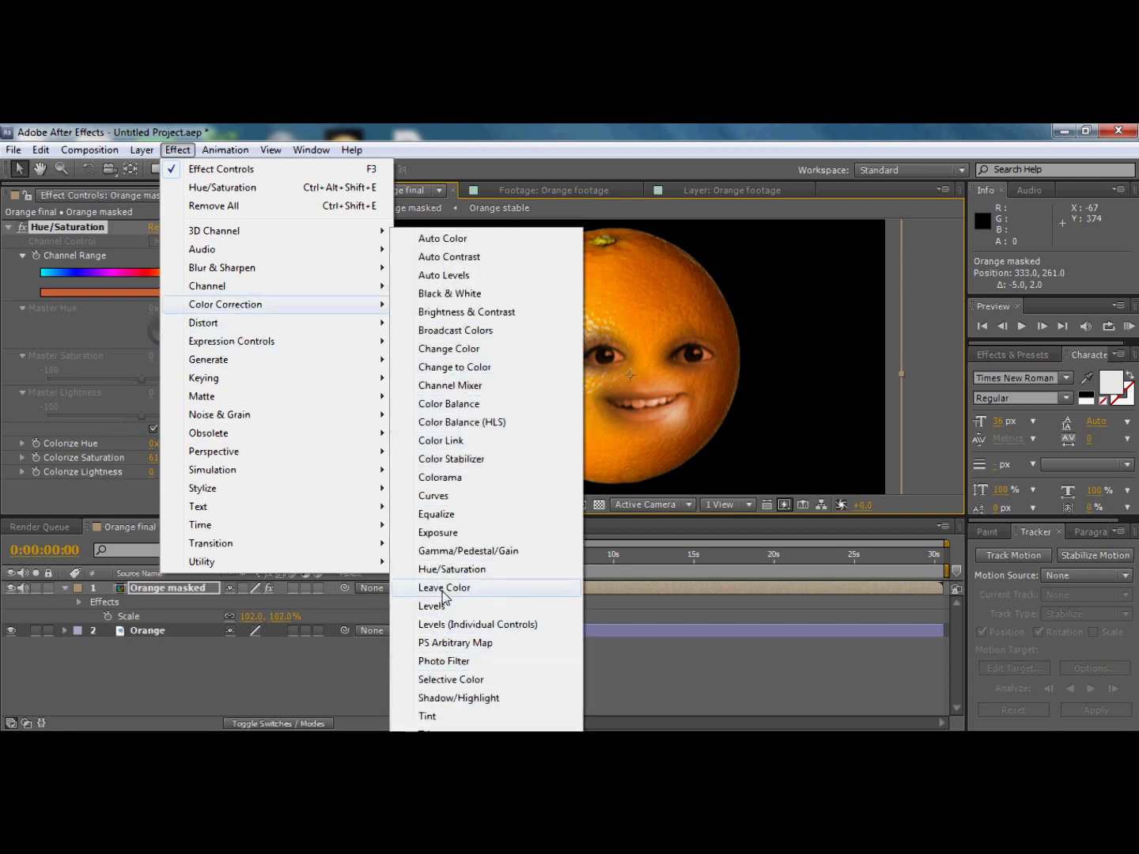
click(434, 496)
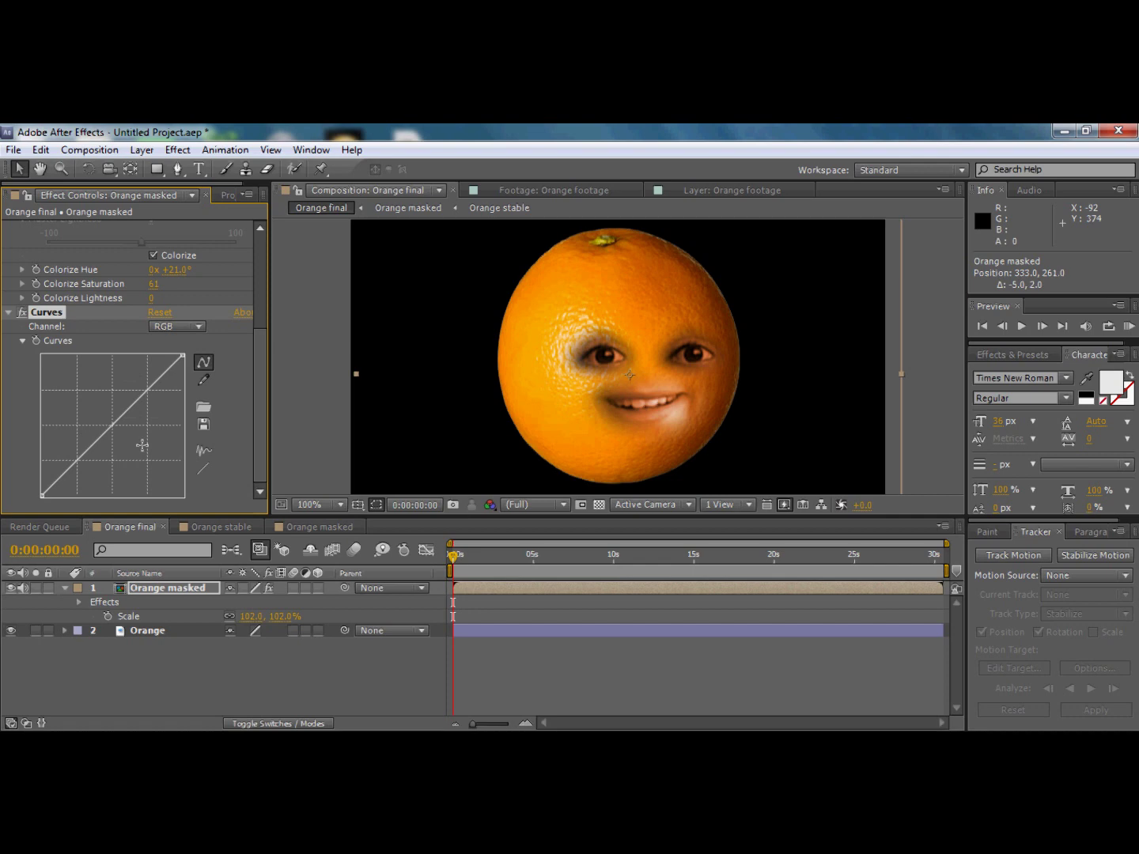
mouse_move(127, 412)
mouse_down()
mouse_move(109, 392)
mouse_move(123, 389)
mouse_up()
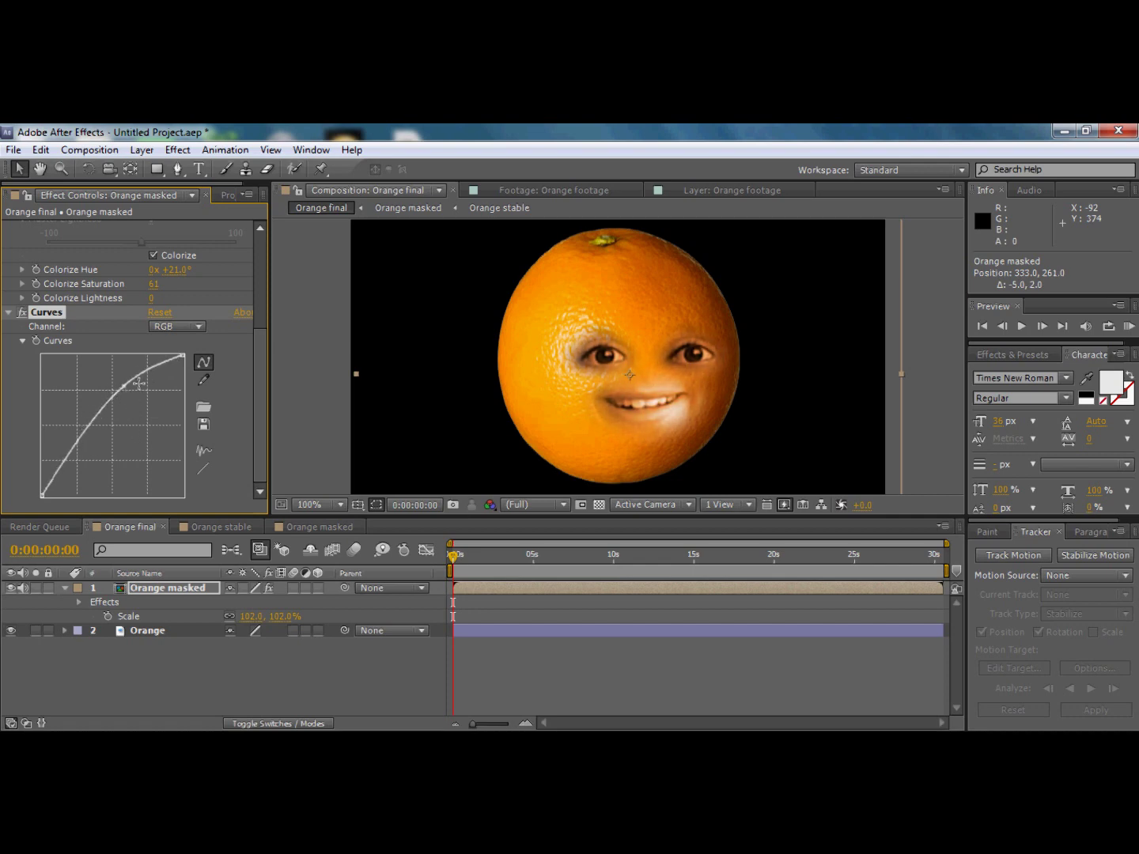
- Raise the midpoint of the Green channel curve slightly on the Orange masked layer
click(198, 326)
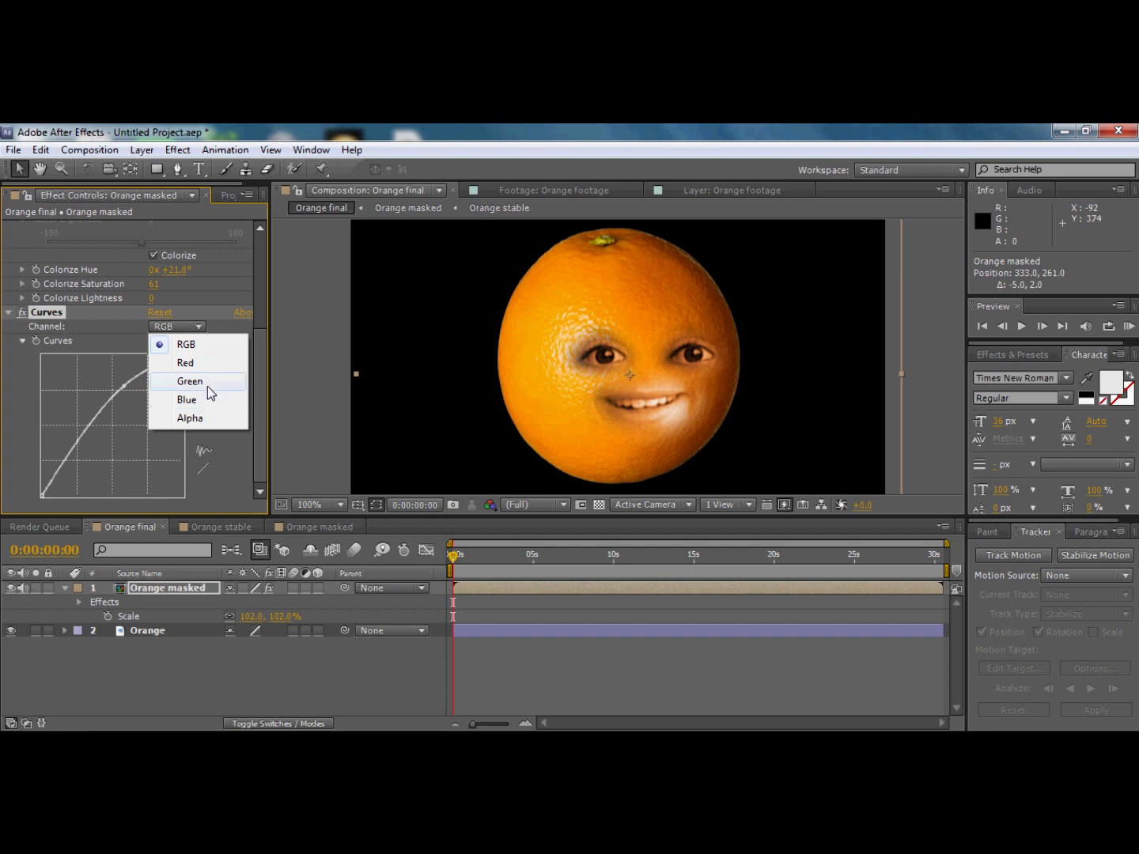
click(190, 381)
mouse_move(106, 432)
mouse_down()
mouse_move(133, 465)
mouse_move(109, 429)
mouse_up()
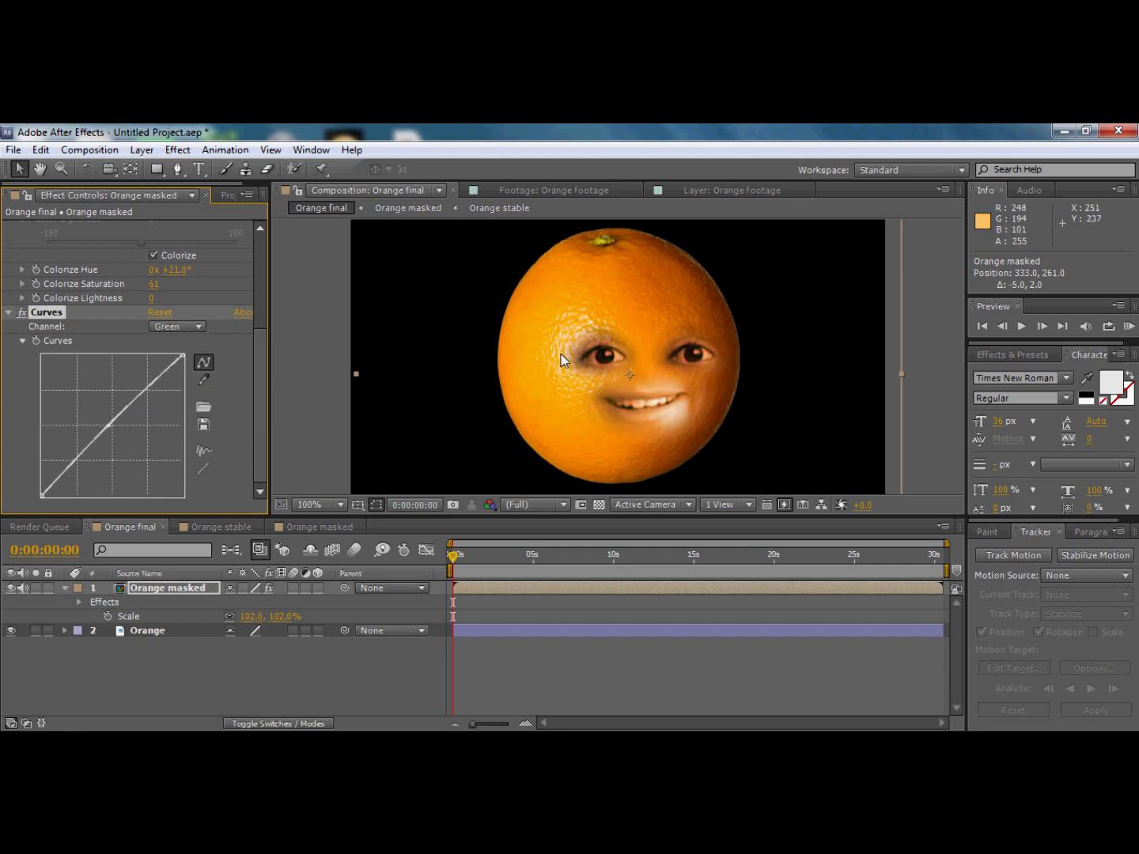
click(192, 656)
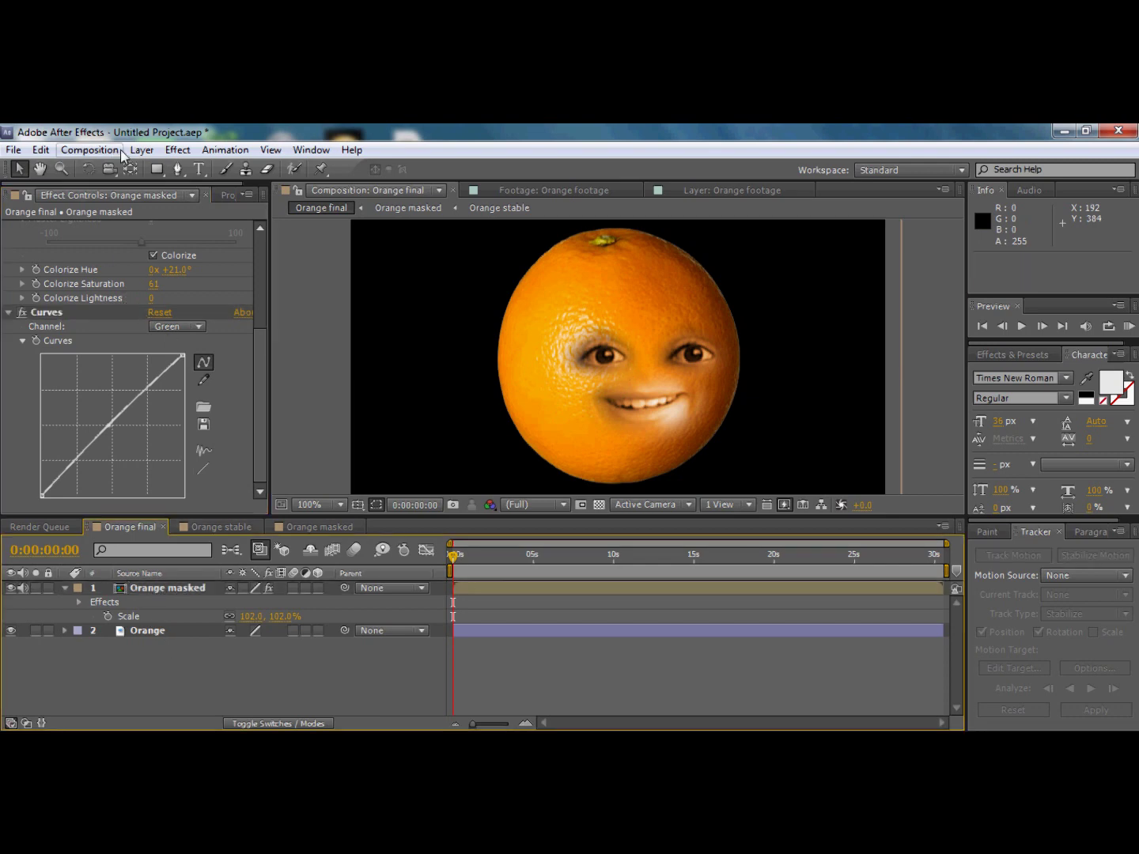
- Apply a second Hue/Saturation color correction effect to the Orange masked layer
click(178, 149)
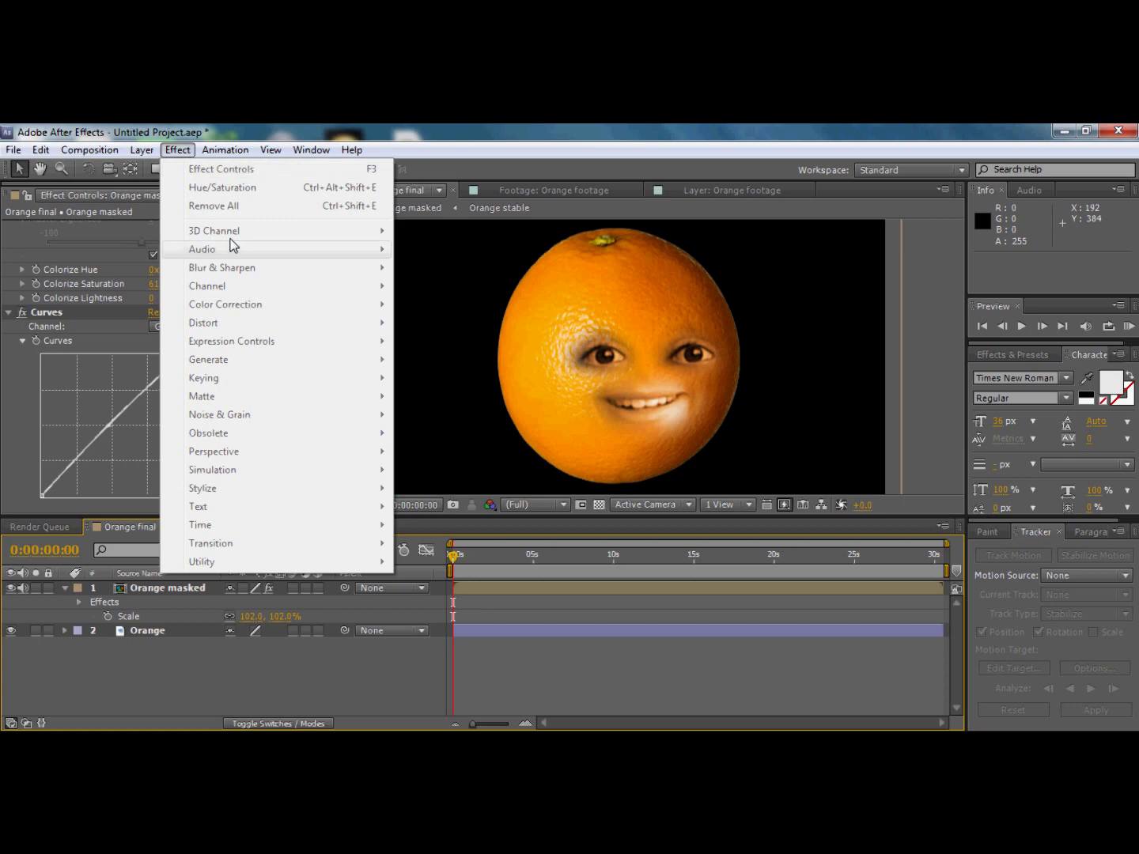
mouse_move(89, 149)
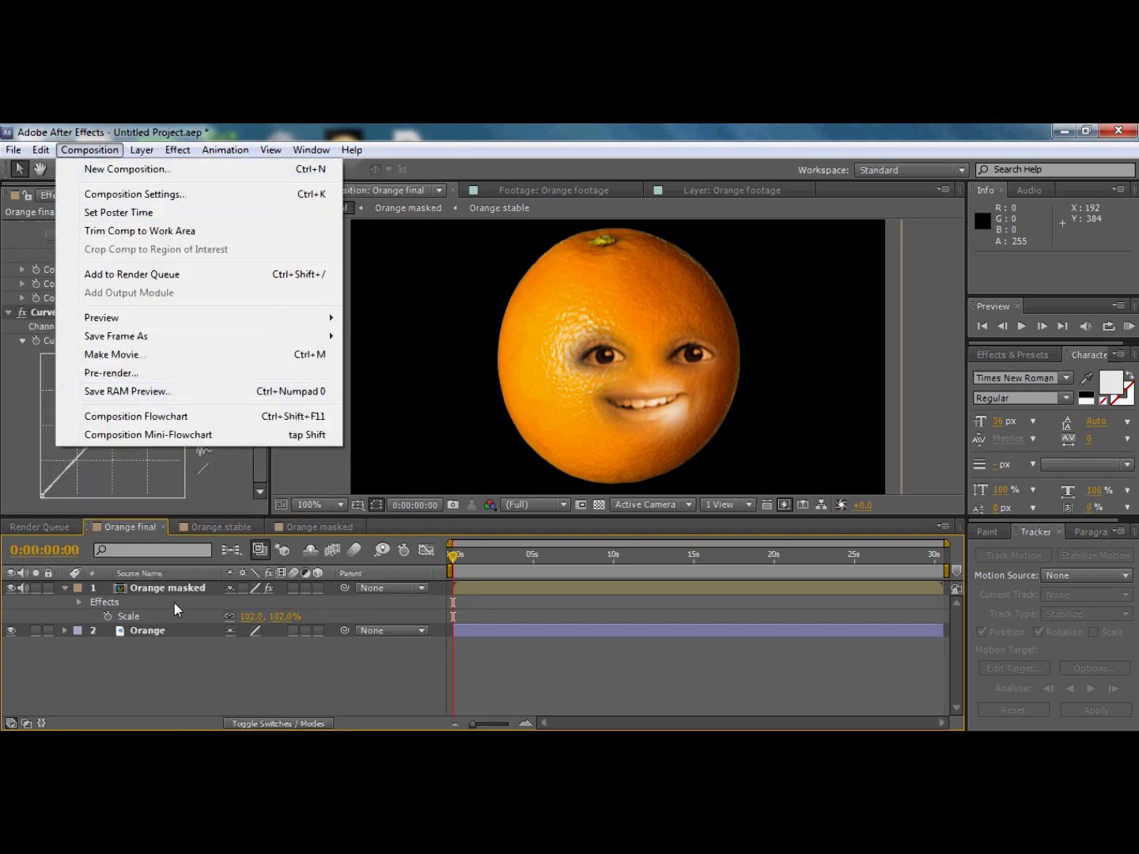
click(173, 599)
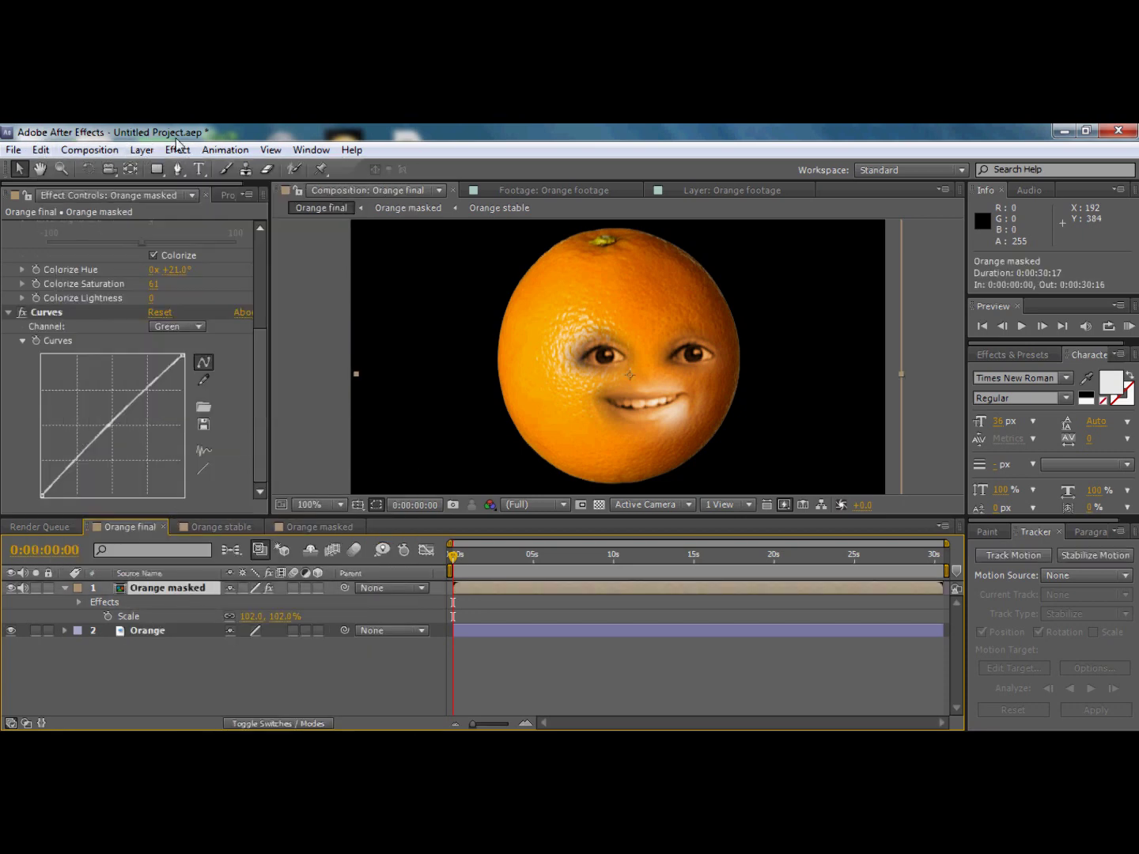
click(178, 146)
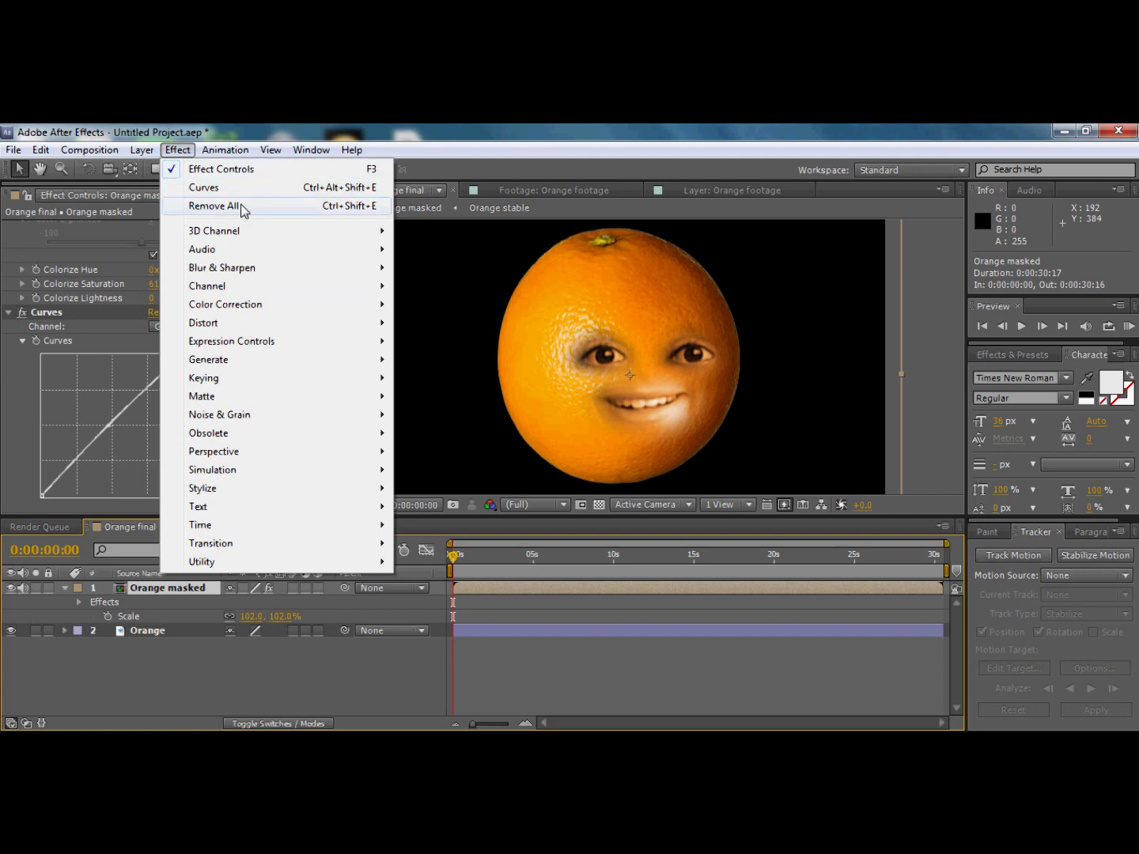
mouse_move(260, 304)
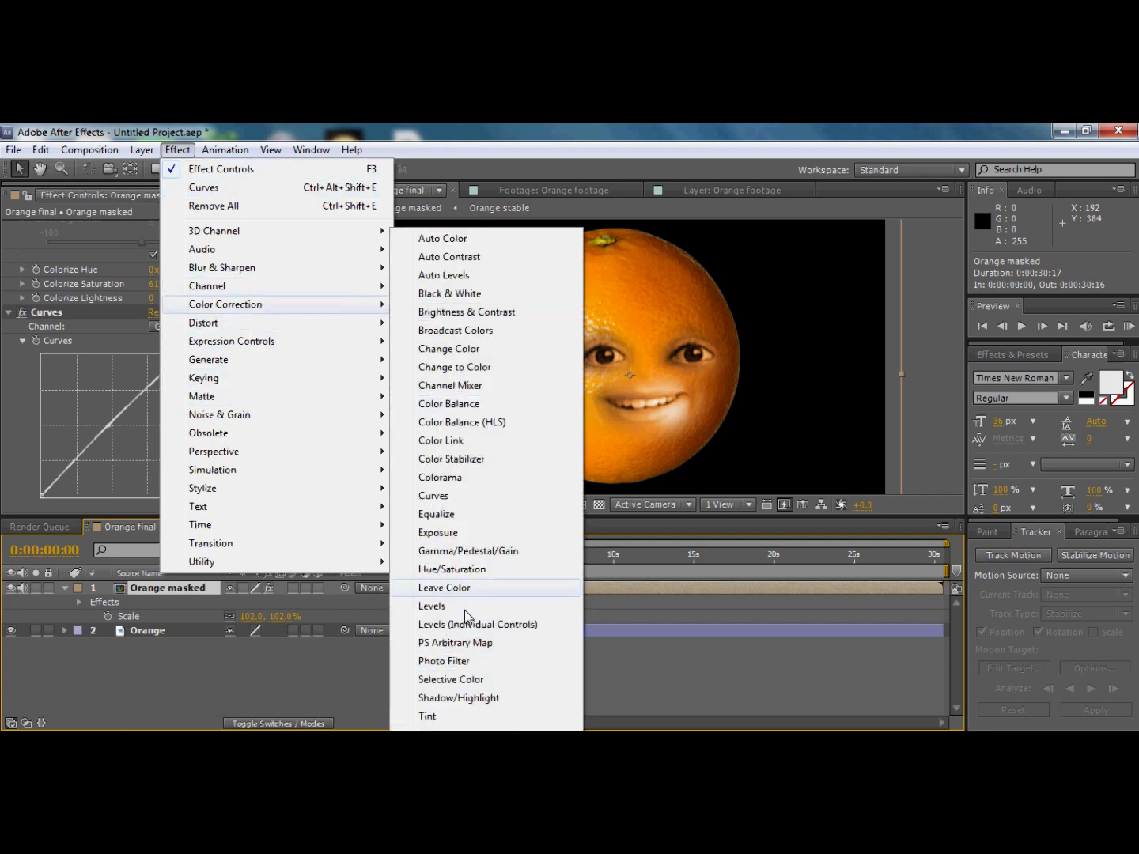
click(486, 569)
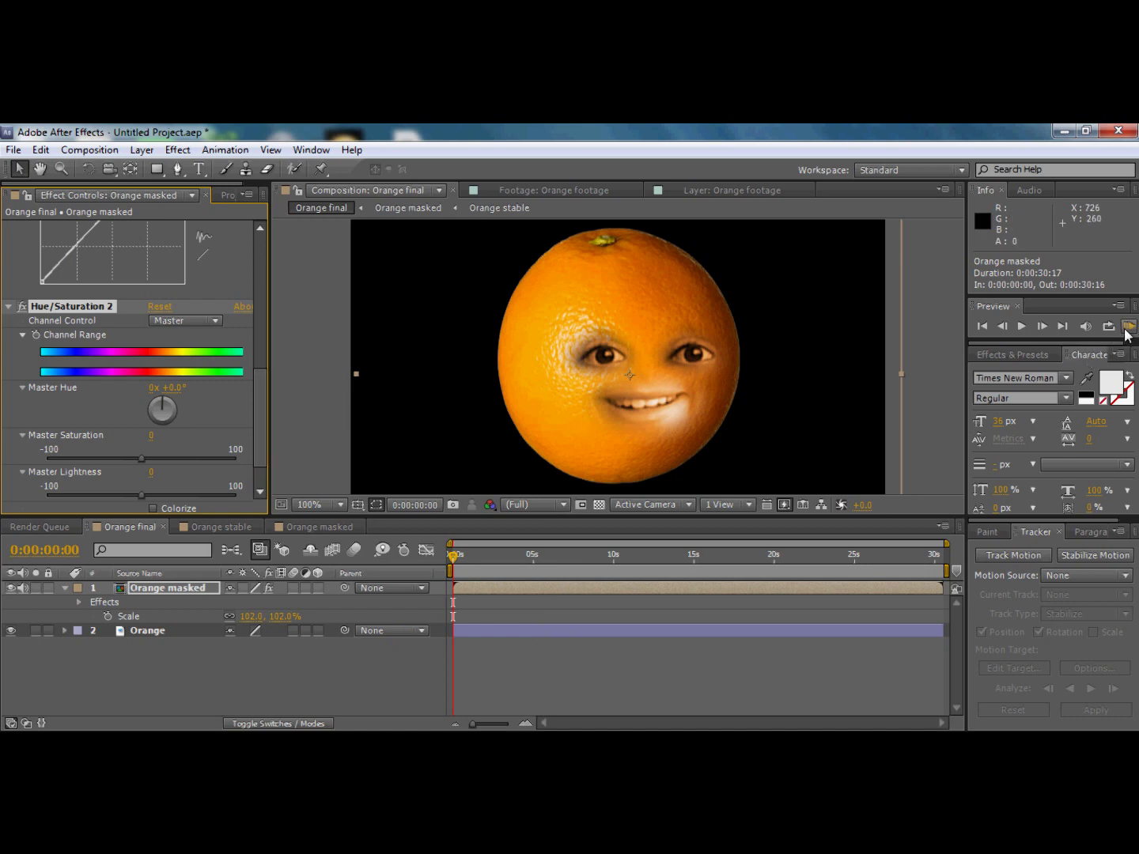
click(90, 150)
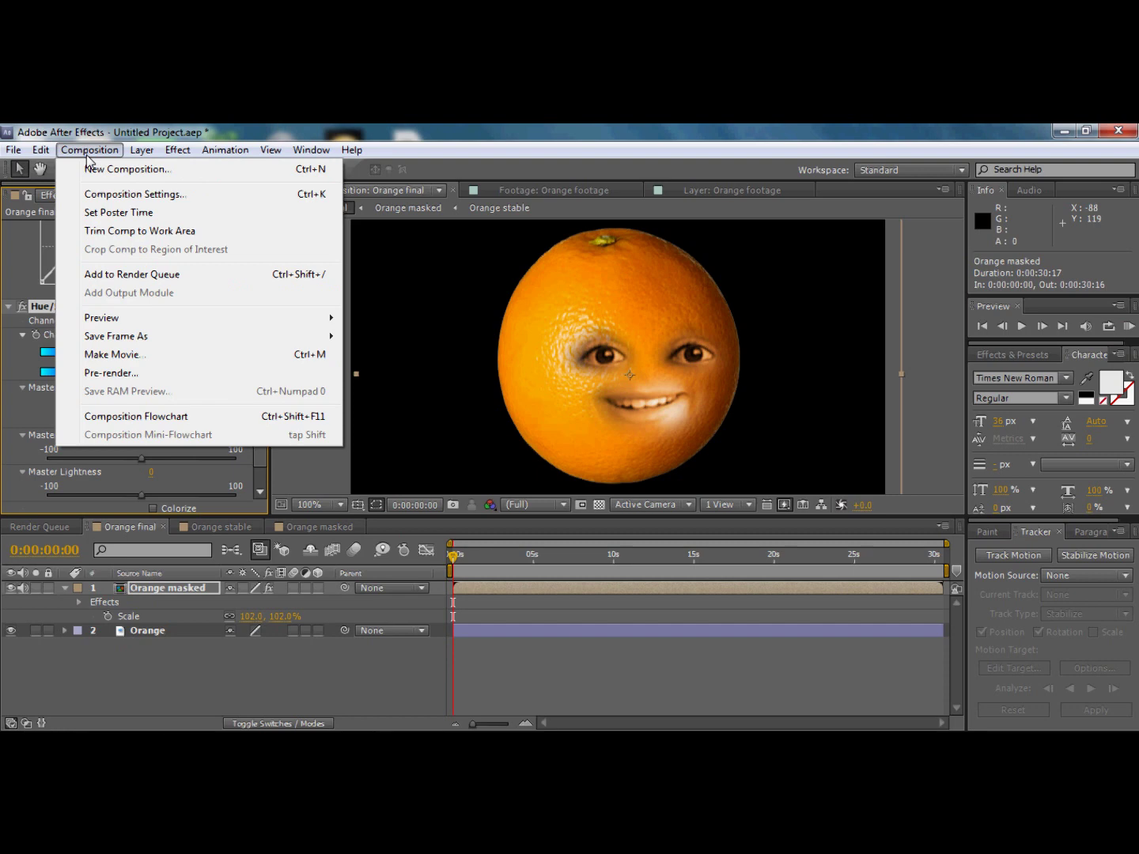
click(301, 131)
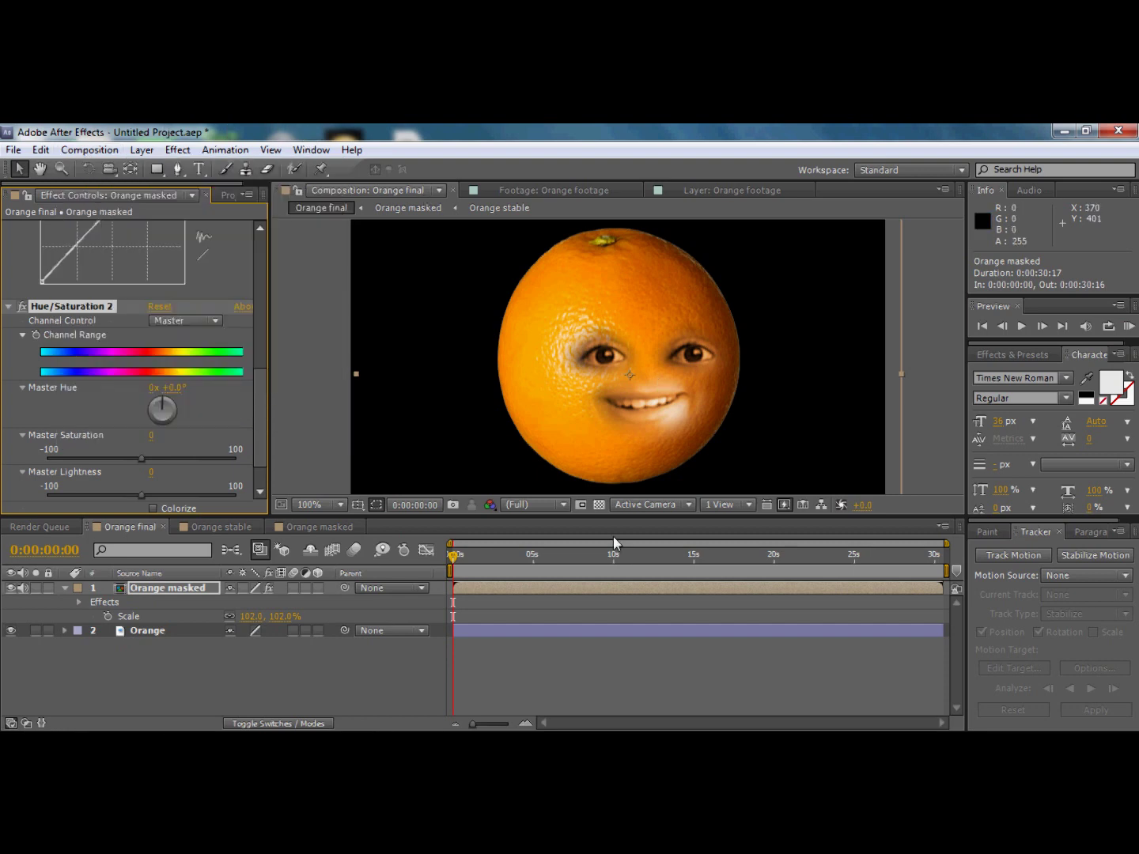
click(25, 526)
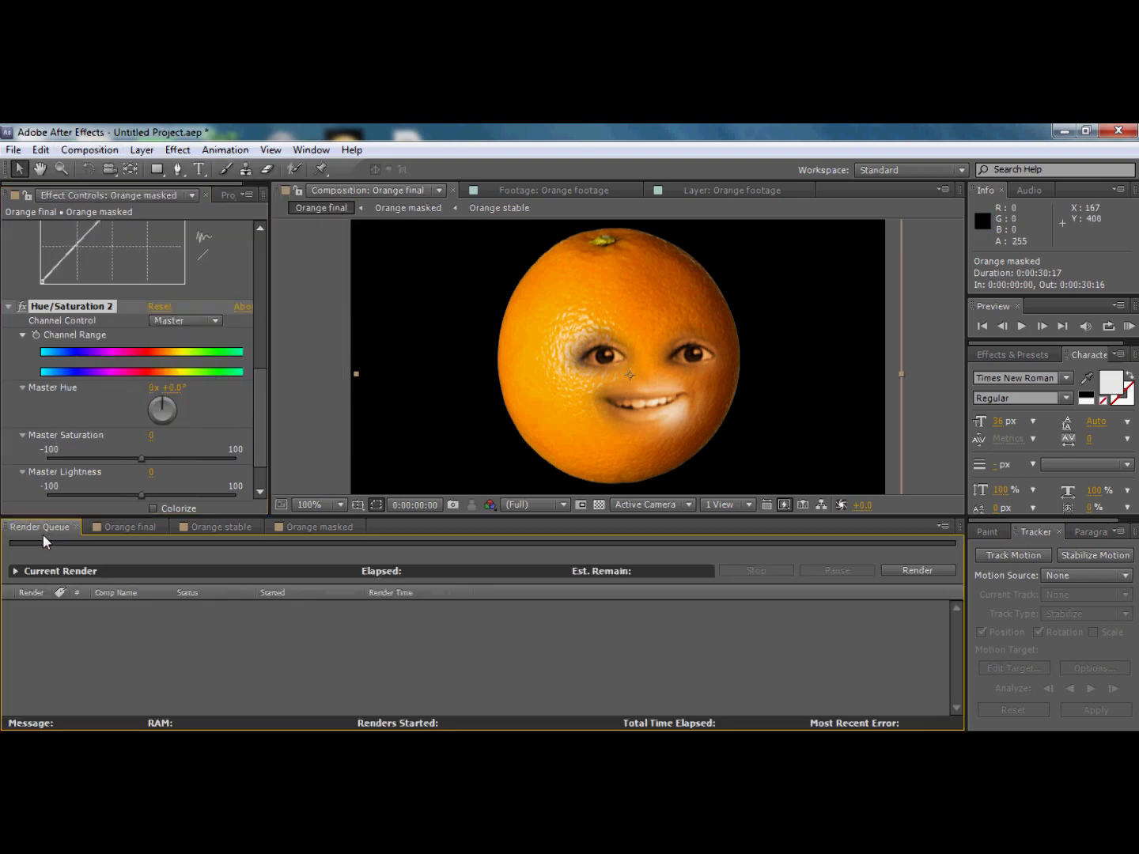
click(107, 526)
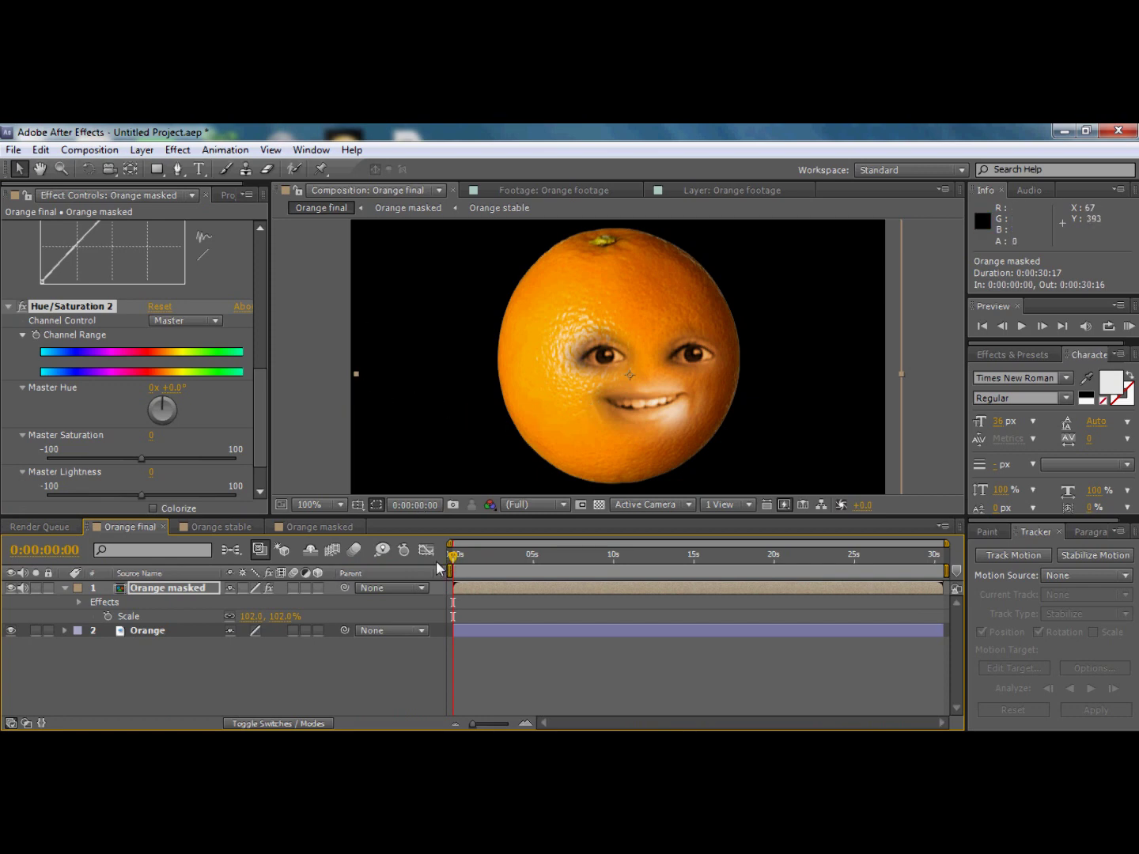
- Render a RAM preview of the Orange final composition and play back the cached frames
click(1129, 328)
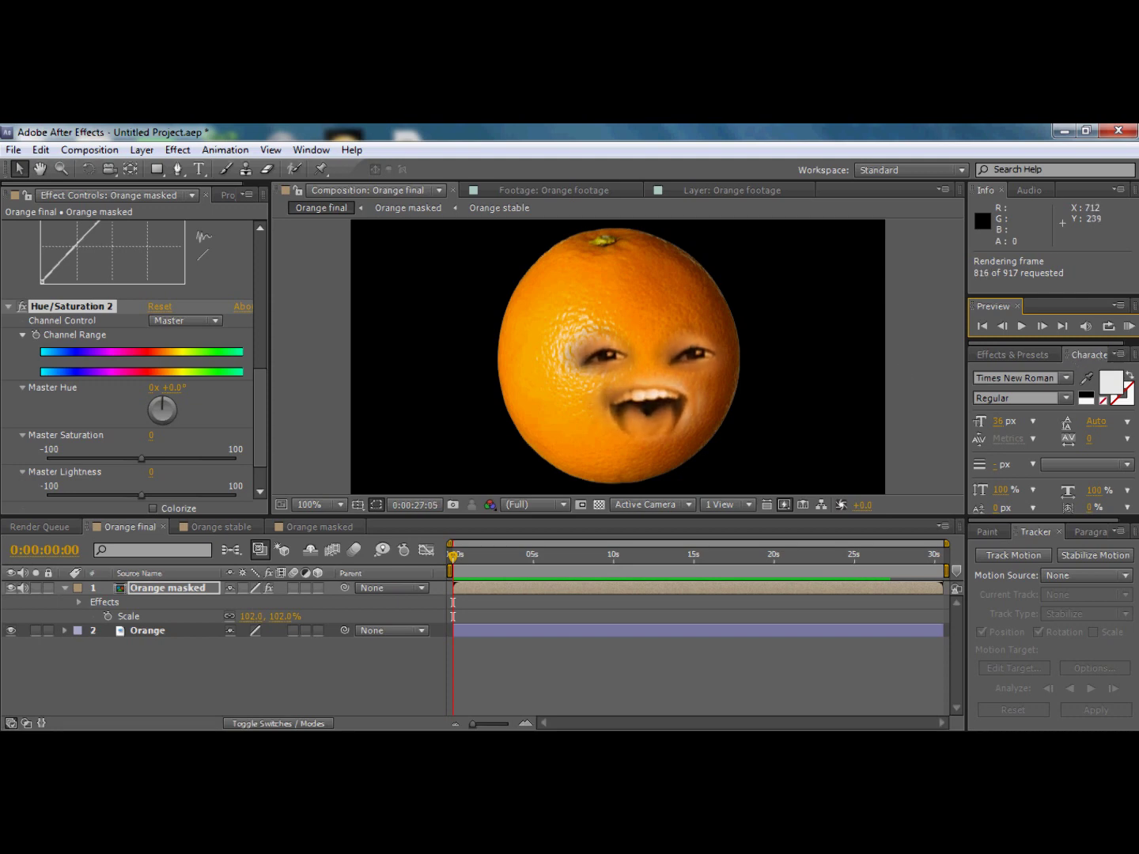
click(1131, 333)
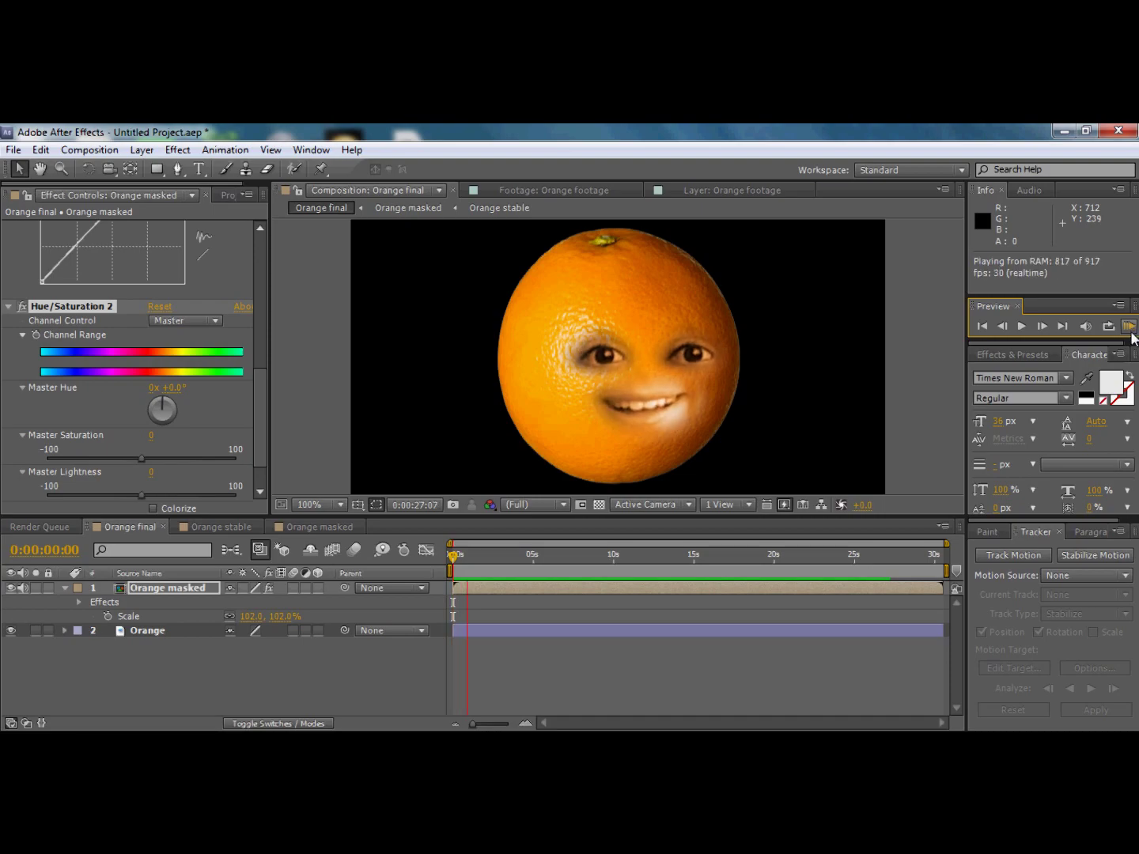